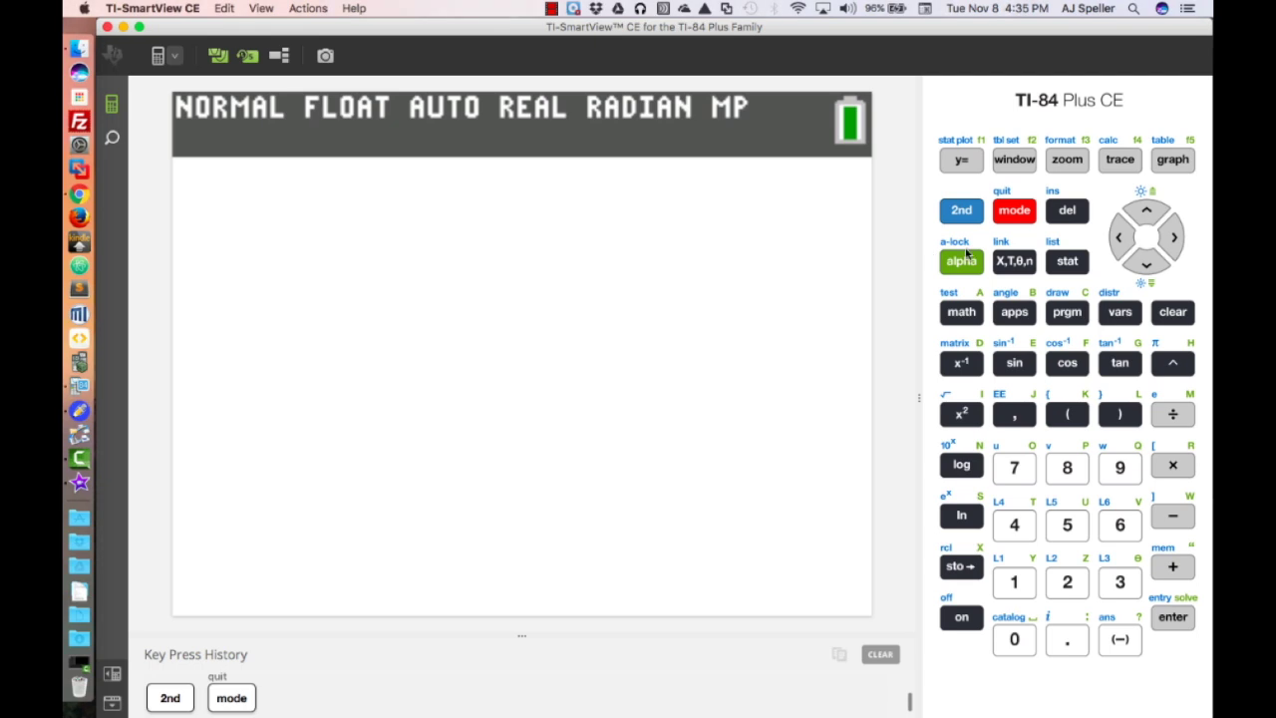
Step: Set the calculator's function type to PARAMETRIC in the mode settings
{"action": "left_click", "coordinate": [1014, 211]}
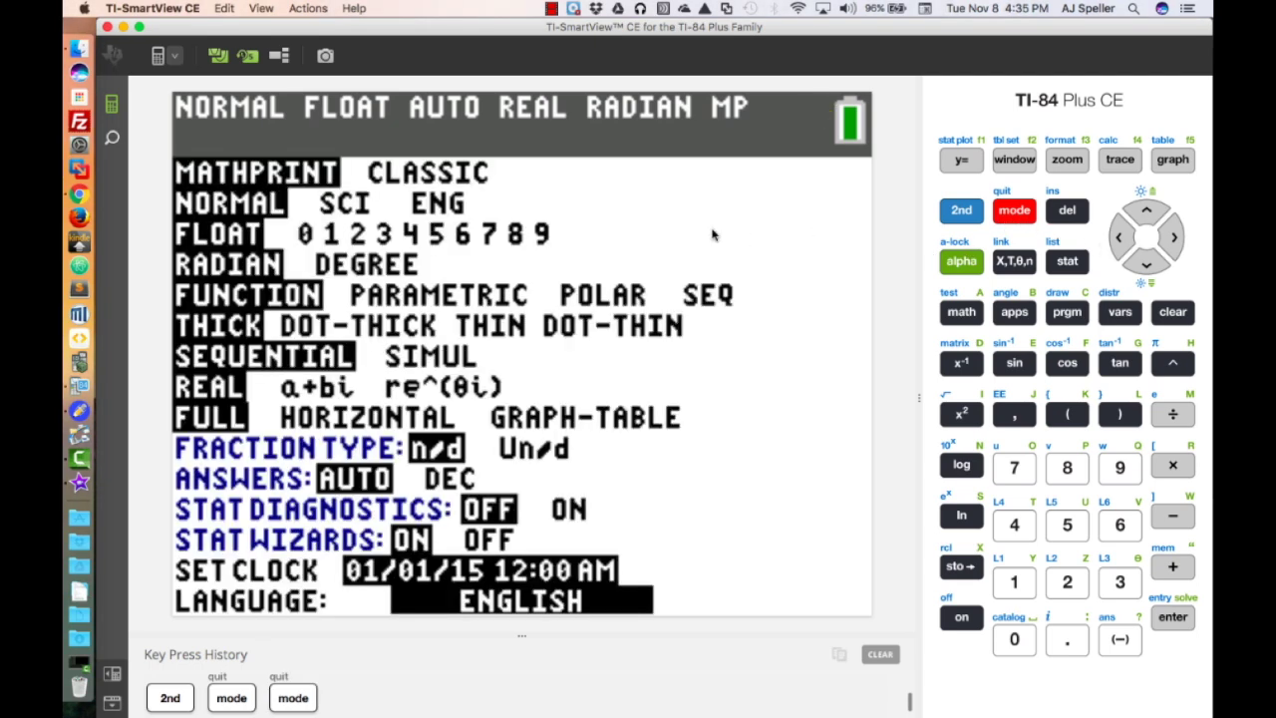
{"action": "left_click", "coordinate": [1147, 264]}
{"action": "left_click", "coordinate": [1147, 264]}
{"action": "left_click", "coordinate": [1147, 265]}
{"action": "left_click", "coordinate": [1178, 234]}
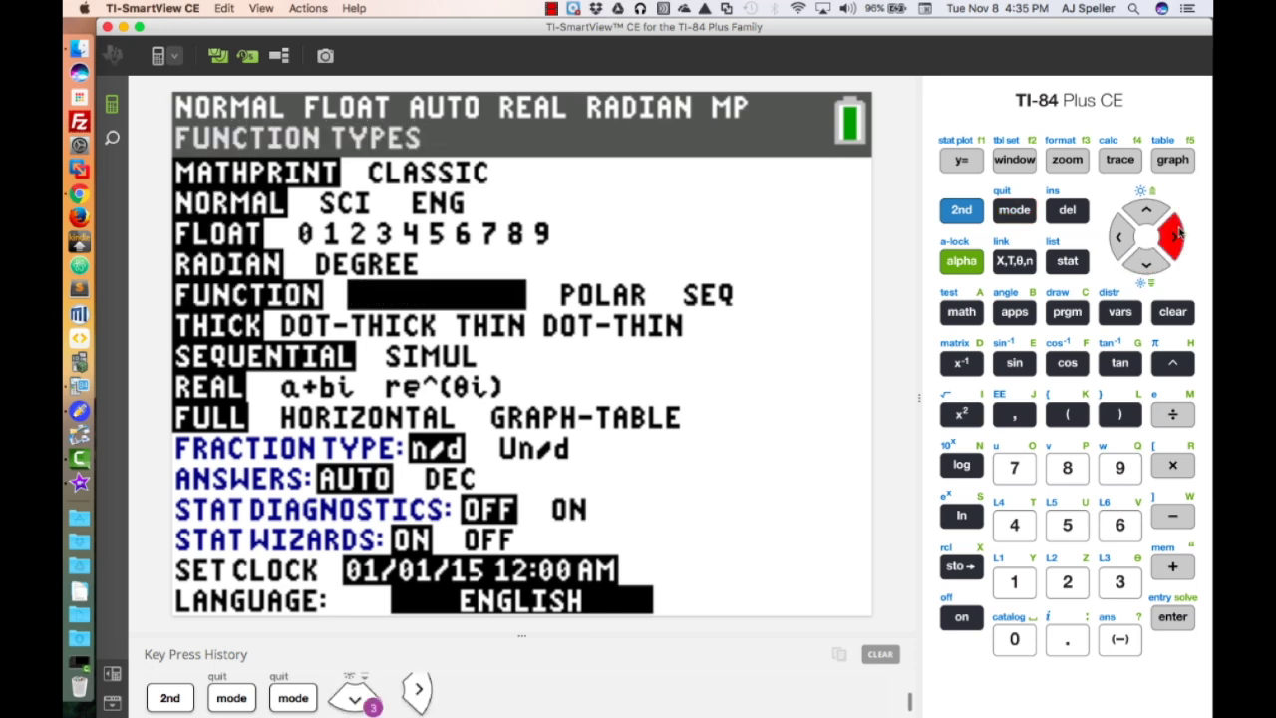
{"action": "left_click", "coordinate": [1174, 619]}
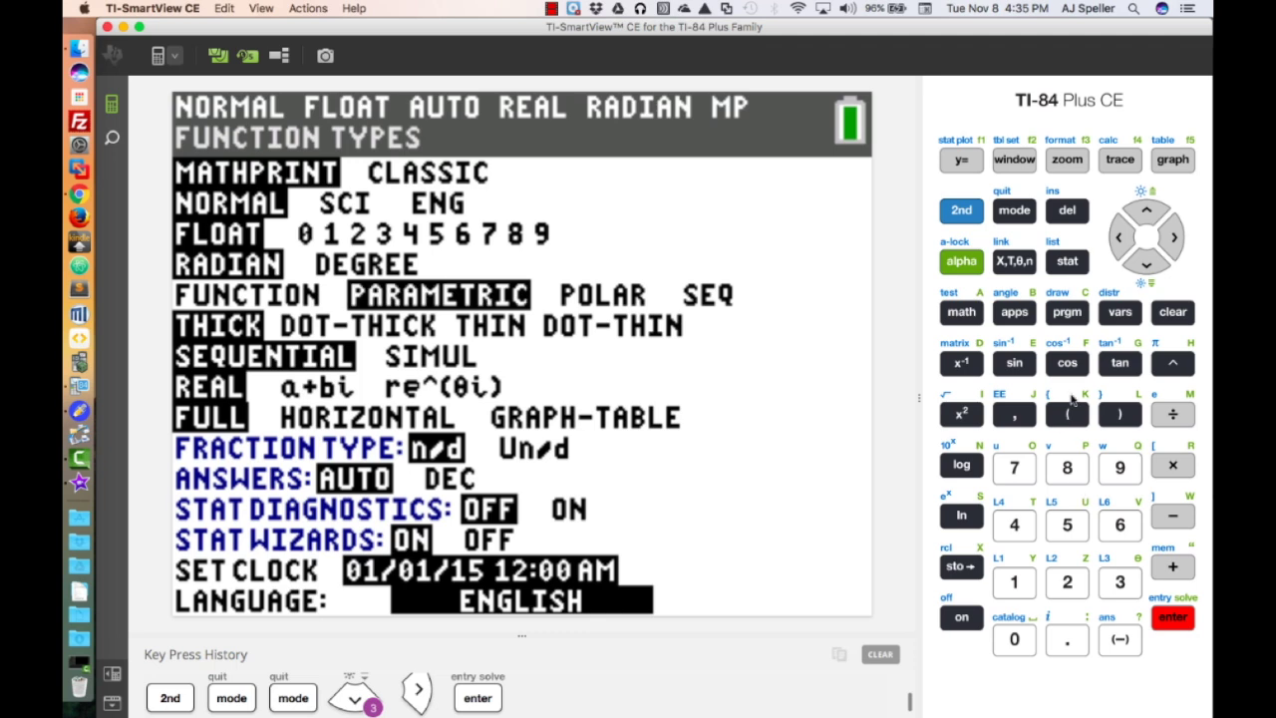
Step: Change the graphing order to SIMUL and return to the home screen
{"action": "left_click", "coordinate": [1146, 267]}
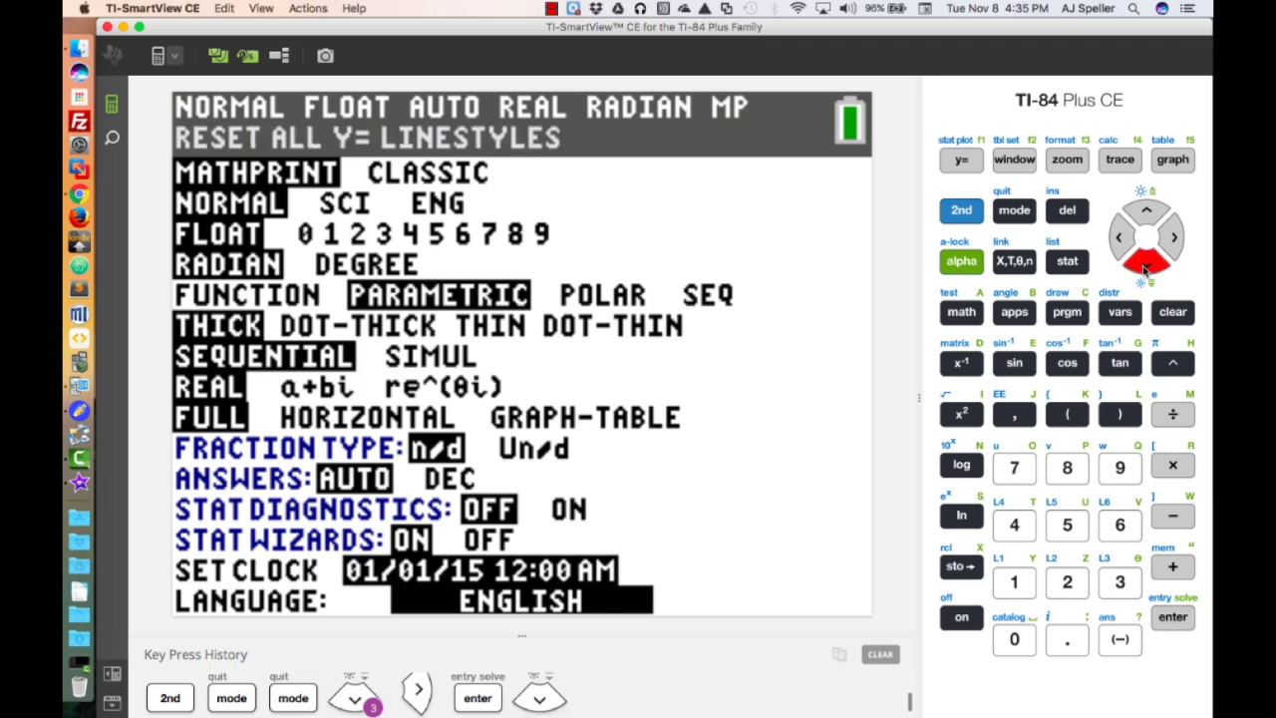
{"action": "left_click", "coordinate": [1146, 267]}
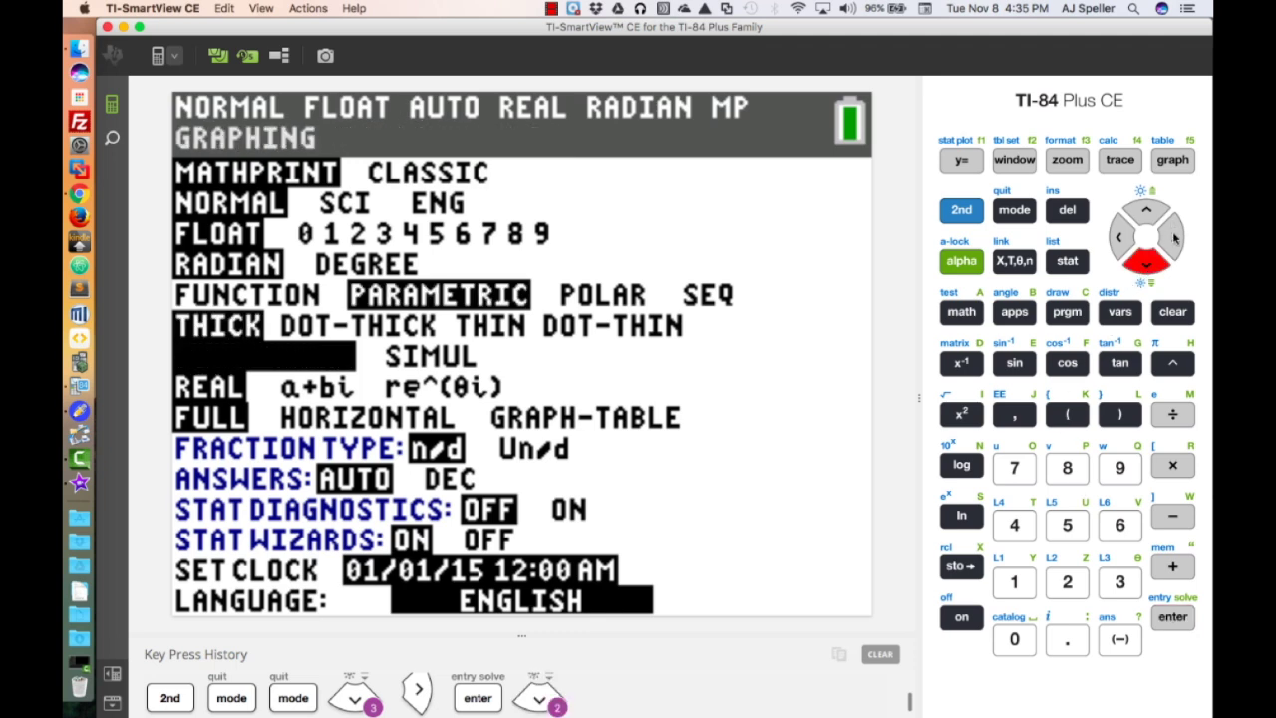
{"action": "left_click", "coordinate": [1173, 236]}
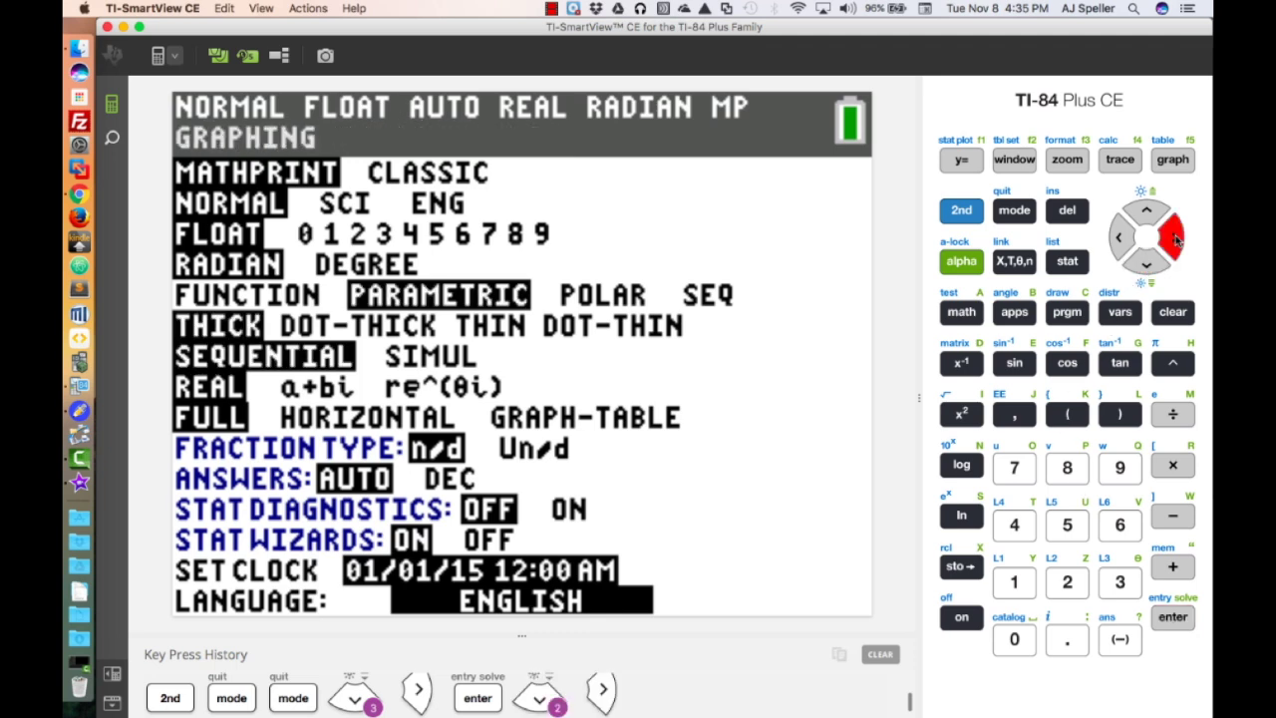
{"action": "left_click", "coordinate": [1173, 617]}
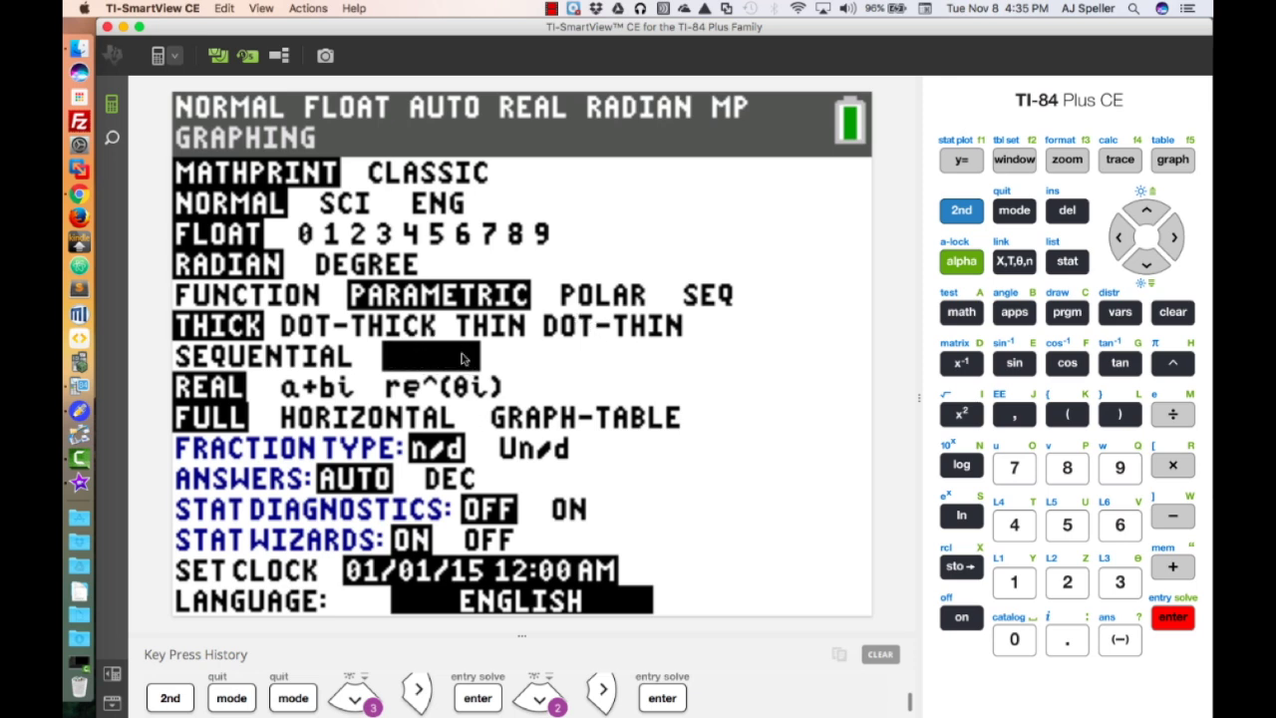
{"action": "left_click", "coordinate": [961, 209]}
{"action": "left_click", "coordinate": [1014, 209]}
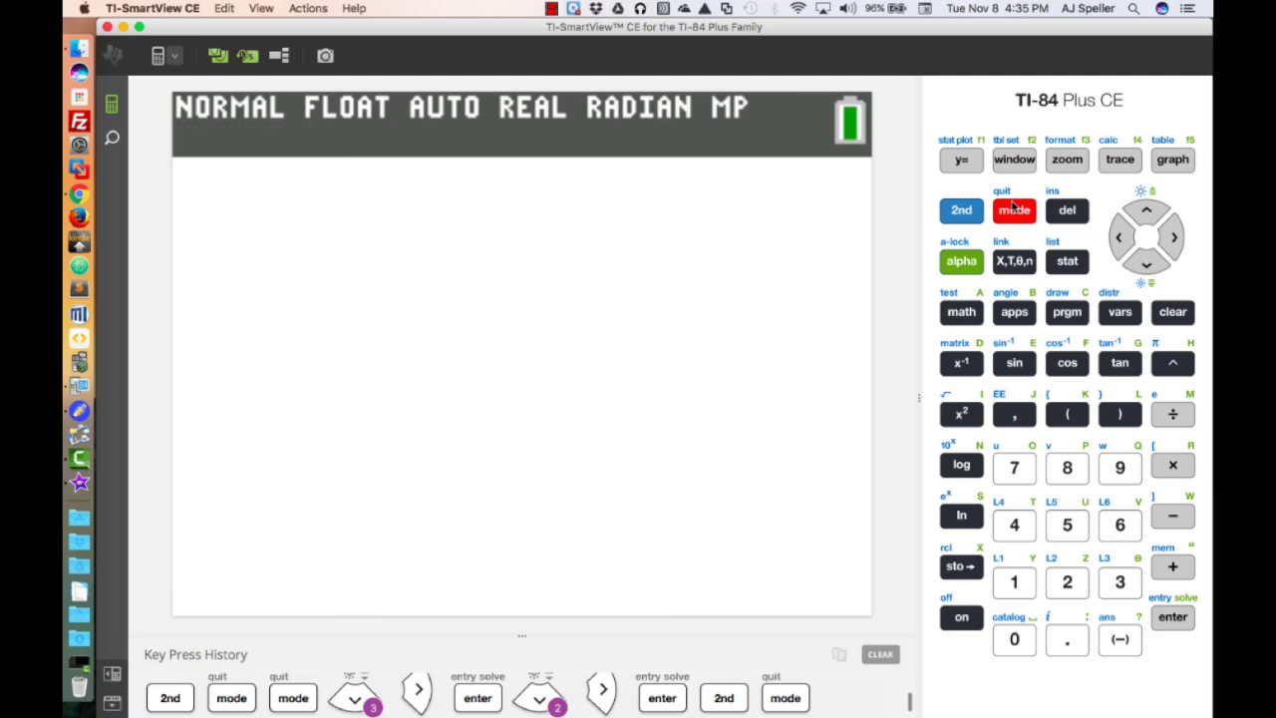
Step: Set Tmax to 26 in the graph window settings
{"action": "left_click", "coordinate": [1014, 160]}
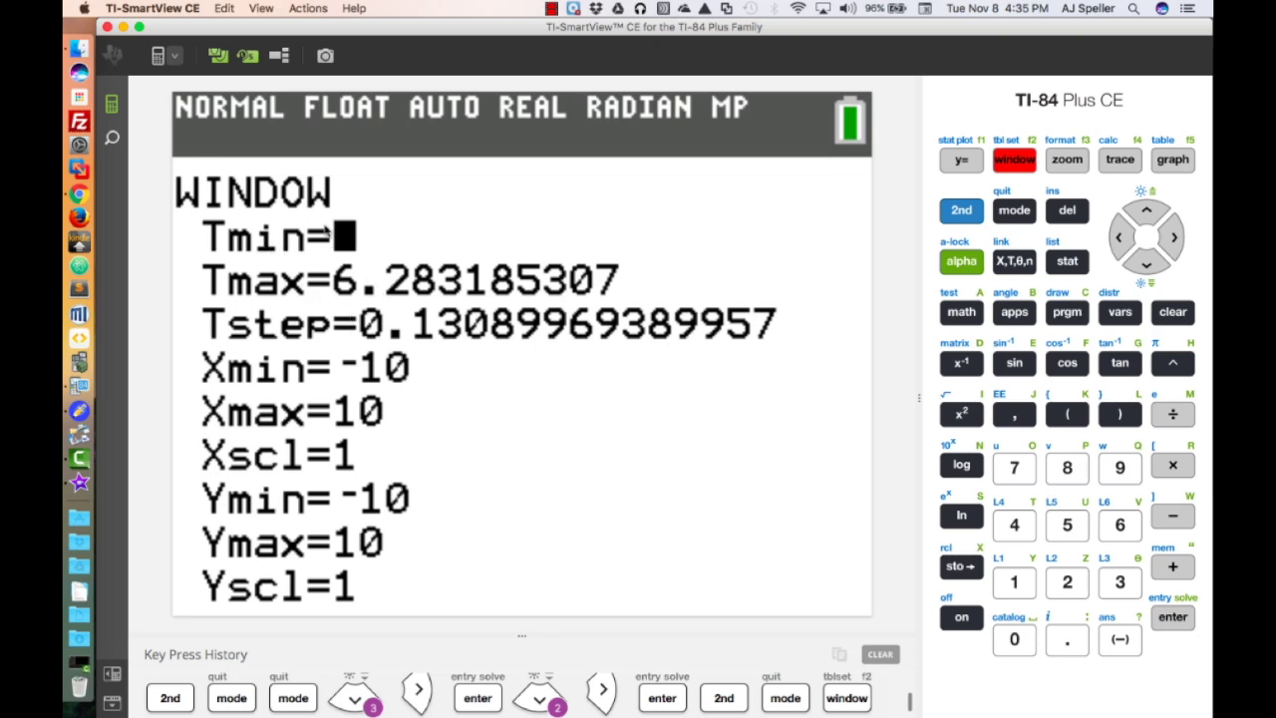
{"action": "left_click", "coordinate": [1147, 263]}
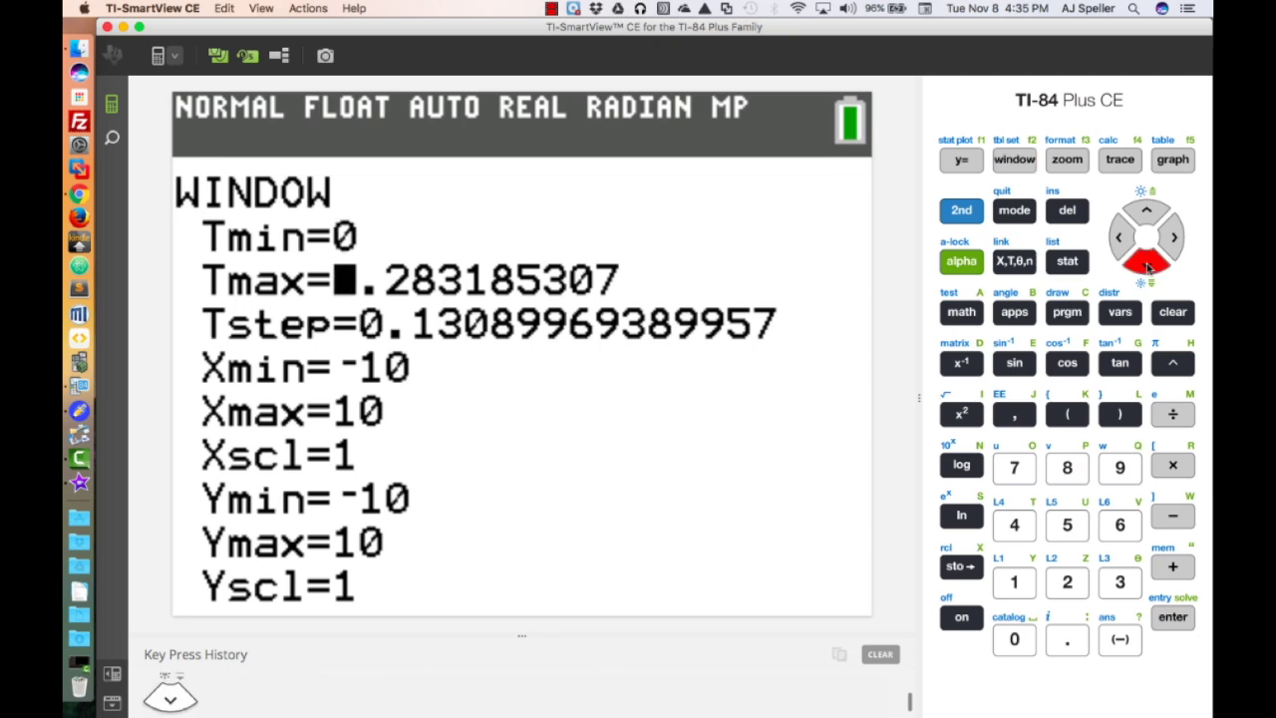
{"action": "left_click", "coordinate": [1069, 582]}
{"action": "left_click", "coordinate": [1123, 523]}
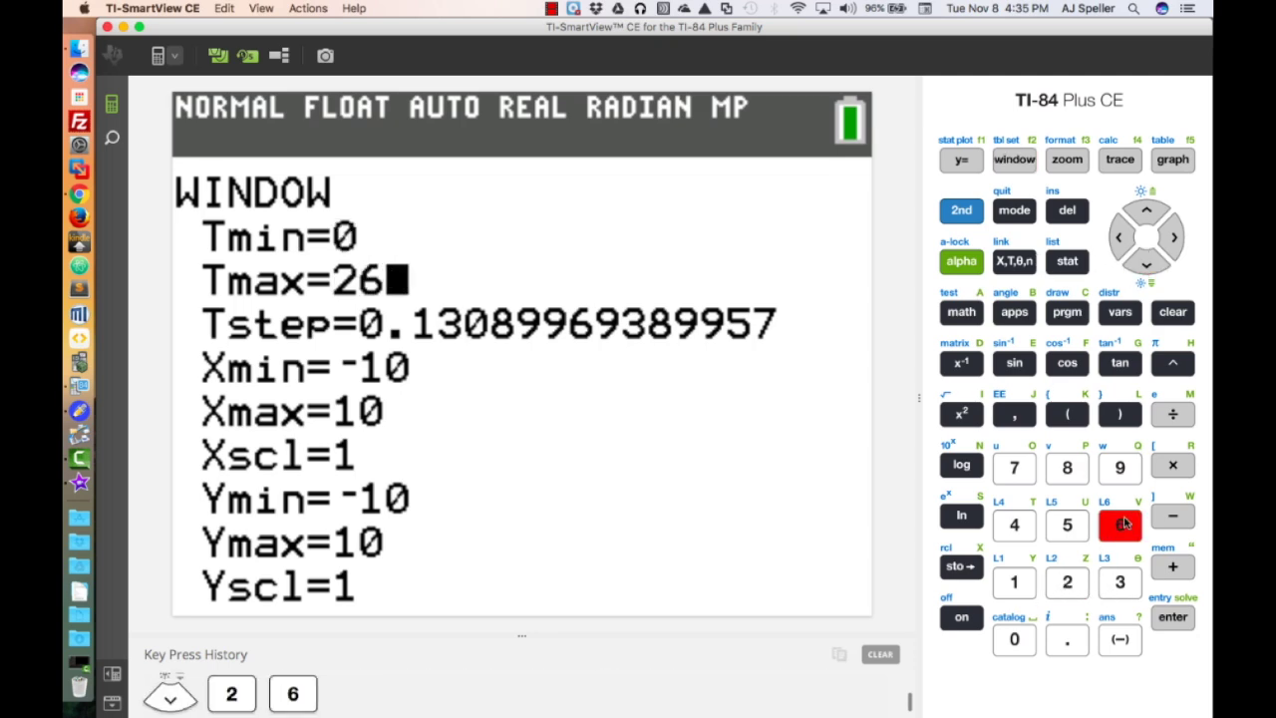
{"action": "left_click", "coordinate": [1186, 617]}
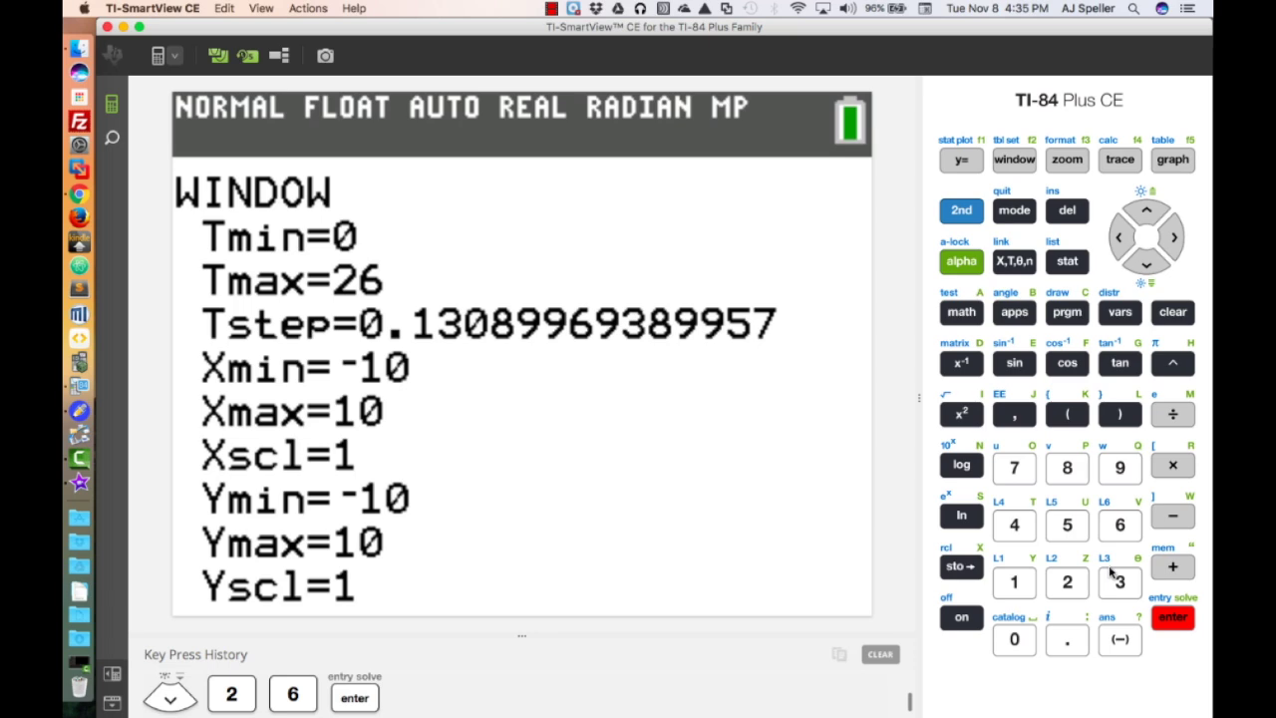
Step: Switch to the handwritten notes and draw an L-shaped vertical and horizontal line below the dx/dt equation
{"action": "key", "text": "ctrl+Left"}
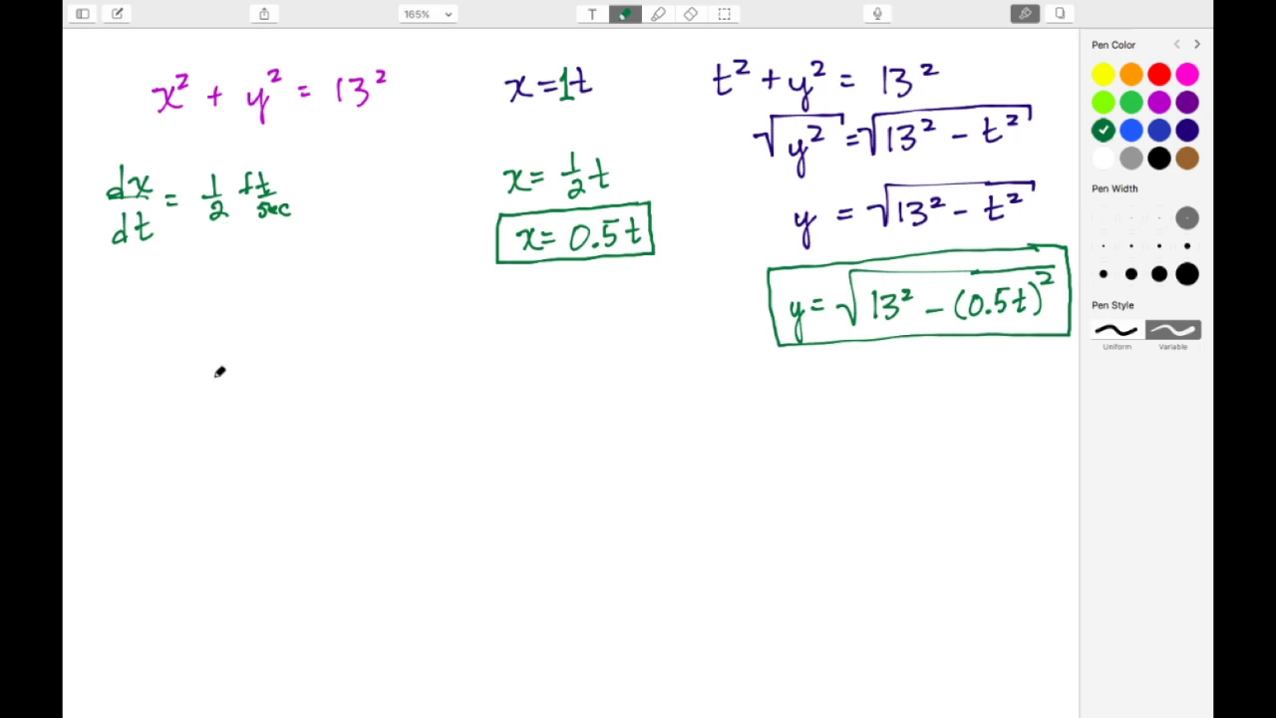
{"action": "left_click_drag", "start_coordinate": [198, 309], "coordinate": [198, 411]}
{"action": "key", "text": "super+z"}
{"action": "mouse_move", "coordinate": [196, 303]}
{"action": "left_mouse_down"}
{"action": "mouse_move", "coordinate": [197, 399]}
{"action": "mouse_move", "coordinate": [208, 410]}
{"action": "mouse_move", "coordinate": [197, 406]}
{"action": "mouse_move", "coordinate": [276, 397]}
{"action": "left_mouse_up"}
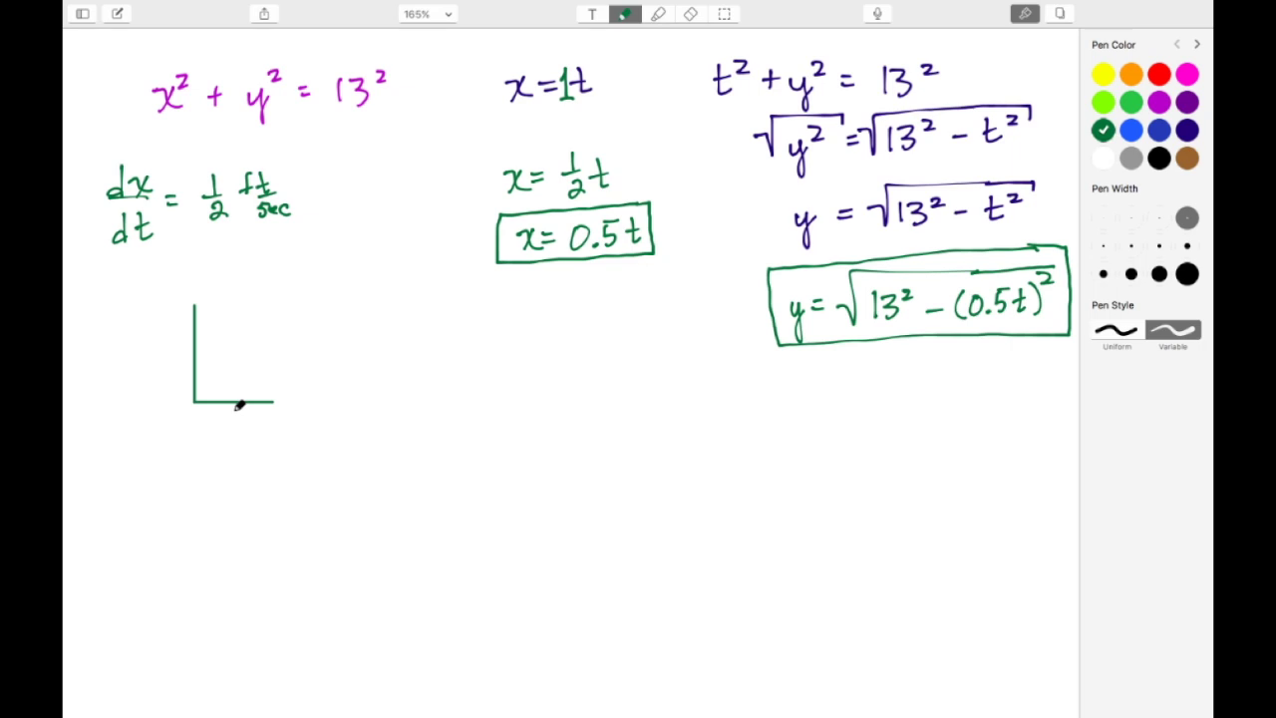
Step: Write "2 sec = 1 ft" and, beneath it, "26 sec = 13 ft" beside the L-shaped sketch
{"action": "mouse_move", "coordinate": [413, 347]}
{"action": "left_mouse_down"}
{"action": "mouse_move", "coordinate": [431, 369]}
{"action": "mouse_move", "coordinate": [538, 365]}
{"action": "mouse_move", "coordinate": [548, 348]}
{"action": "mouse_move", "coordinate": [560, 367]}
{"action": "left_mouse_up"}
{"action": "left_click_drag", "start_coordinate": [550, 349], "coordinate": [571, 347]}
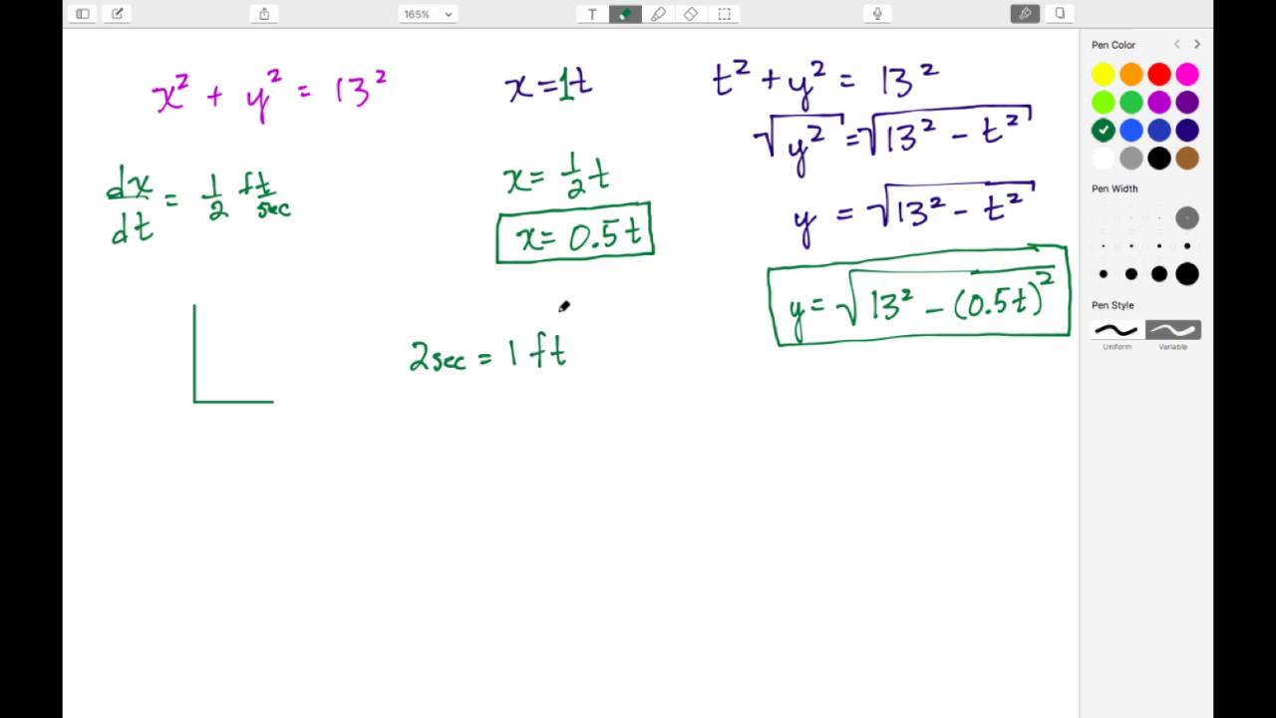
{"action": "mouse_move", "coordinate": [508, 393]}
{"action": "left_mouse_down"}
{"action": "mouse_move", "coordinate": [512, 420]}
{"action": "mouse_move", "coordinate": [543, 418]}
{"action": "left_mouse_up"}
{"action": "left_click_drag", "start_coordinate": [537, 403], "coordinate": [568, 417]}
{"action": "left_click_drag", "start_coordinate": [559, 399], "coordinate": [577, 398]}
{"action": "left_click_drag", "start_coordinate": [483, 404], "coordinate": [497, 403]}
{"action": "left_click_drag", "start_coordinate": [483, 409], "coordinate": [498, 408]}
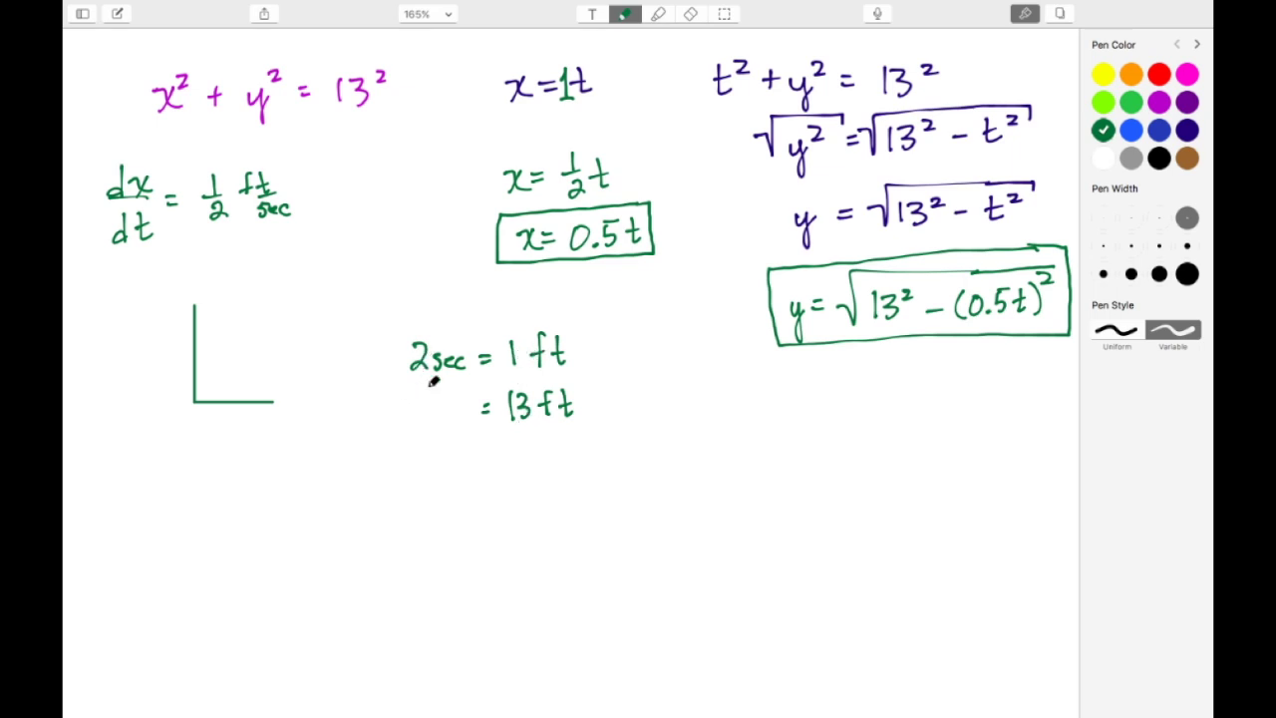
{"action": "mouse_move", "coordinate": [398, 413]}
{"action": "left_mouse_down"}
{"action": "mouse_move", "coordinate": [412, 433]}
{"action": "mouse_move", "coordinate": [463, 422]}
{"action": "left_mouse_up"}
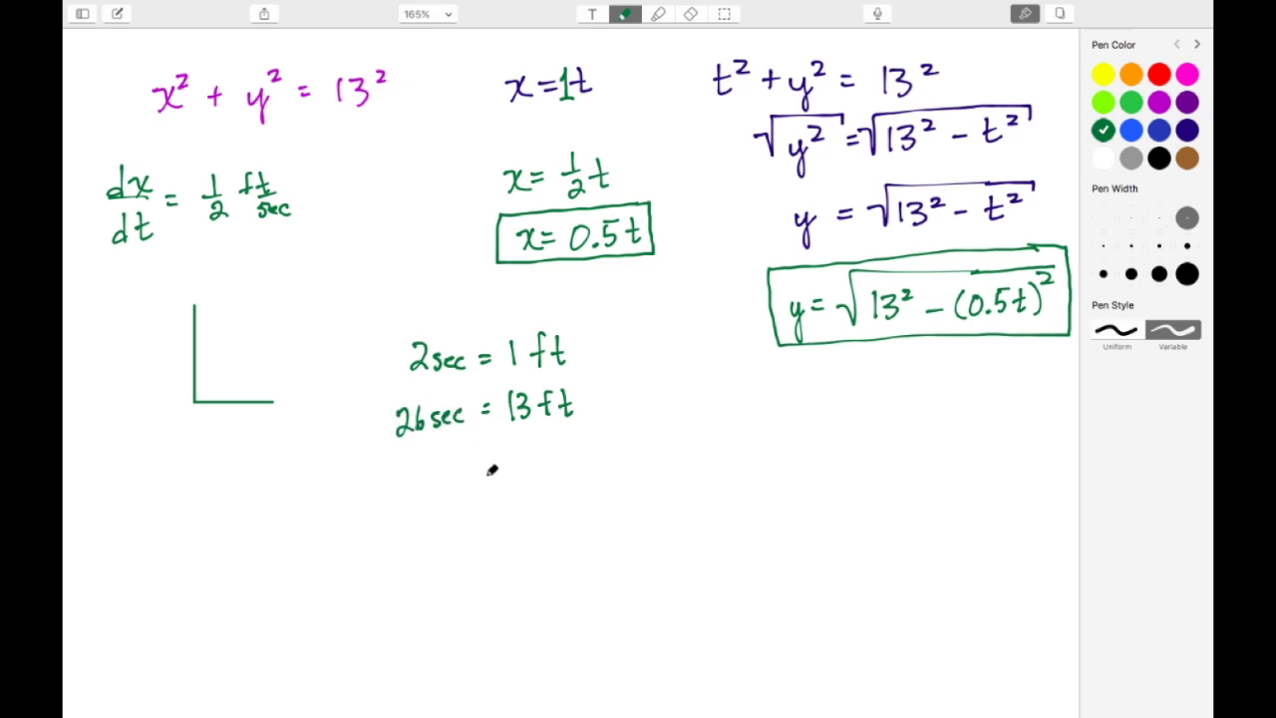
Step: Write the formula D = rt below the conversions and substitute values as 13 = 1/2(t)
{"action": "left_click_drag", "start_coordinate": [316, 476], "coordinate": [319, 505]}
{"action": "left_click_drag", "start_coordinate": [351, 480], "coordinate": [364, 480]}
{"action": "mouse_move", "coordinate": [352, 488]}
{"action": "left_mouse_down"}
{"action": "mouse_move", "coordinate": [389, 492]}
{"action": "mouse_move", "coordinate": [420, 466]}
{"action": "mouse_move", "coordinate": [433, 497]}
{"action": "left_mouse_up"}
{"action": "left_click_drag", "start_coordinate": [416, 483], "coordinate": [435, 482]}
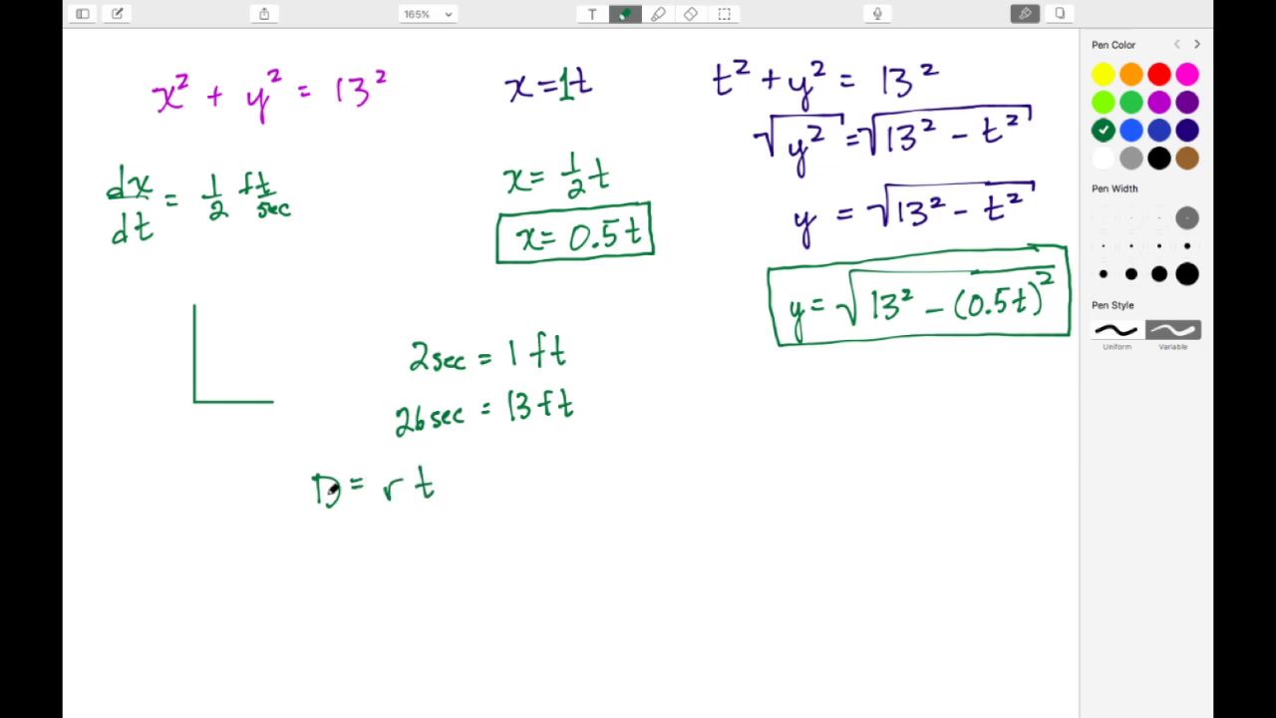
{"action": "mouse_move", "coordinate": [309, 528]}
{"action": "left_mouse_down"}
{"action": "mouse_move", "coordinate": [328, 551]}
{"action": "mouse_move", "coordinate": [367, 530]}
{"action": "left_mouse_up"}
{"action": "left_click_drag", "start_coordinate": [357, 538], "coordinate": [402, 541]}
{"action": "left_click_drag", "start_coordinate": [387, 549], "coordinate": [427, 559]}
{"action": "left_click_drag", "start_coordinate": [436, 538], "coordinate": [453, 556]}
Step: Show both sides of 13 = 1/2(t) divided by 1/2, using an orange pen
{"action": "left_click", "coordinate": [1131, 75]}
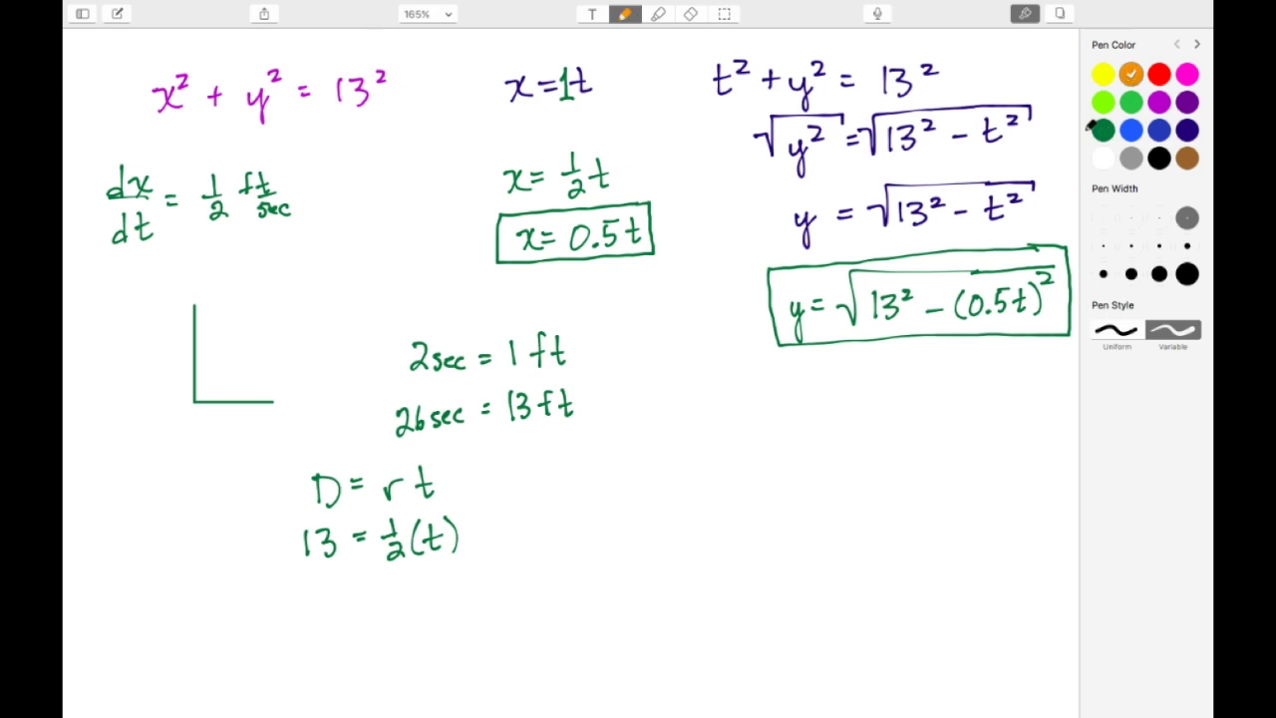
{"action": "mouse_move", "coordinate": [377, 568]}
{"action": "left_mouse_down"}
{"action": "mouse_move", "coordinate": [446, 560]}
{"action": "mouse_move", "coordinate": [411, 593]}
{"action": "left_mouse_up"}
{"action": "mouse_move", "coordinate": [400, 598]}
{"action": "left_mouse_down"}
{"action": "mouse_move", "coordinate": [423, 598]}
{"action": "mouse_move", "coordinate": [427, 620]}
{"action": "left_mouse_up"}
{"action": "left_click_drag", "start_coordinate": [295, 569], "coordinate": [333, 566]}
{"action": "left_click_drag", "start_coordinate": [320, 576], "coordinate": [333, 594]}
{"action": "left_click_drag", "start_coordinate": [315, 600], "coordinate": [337, 612]}
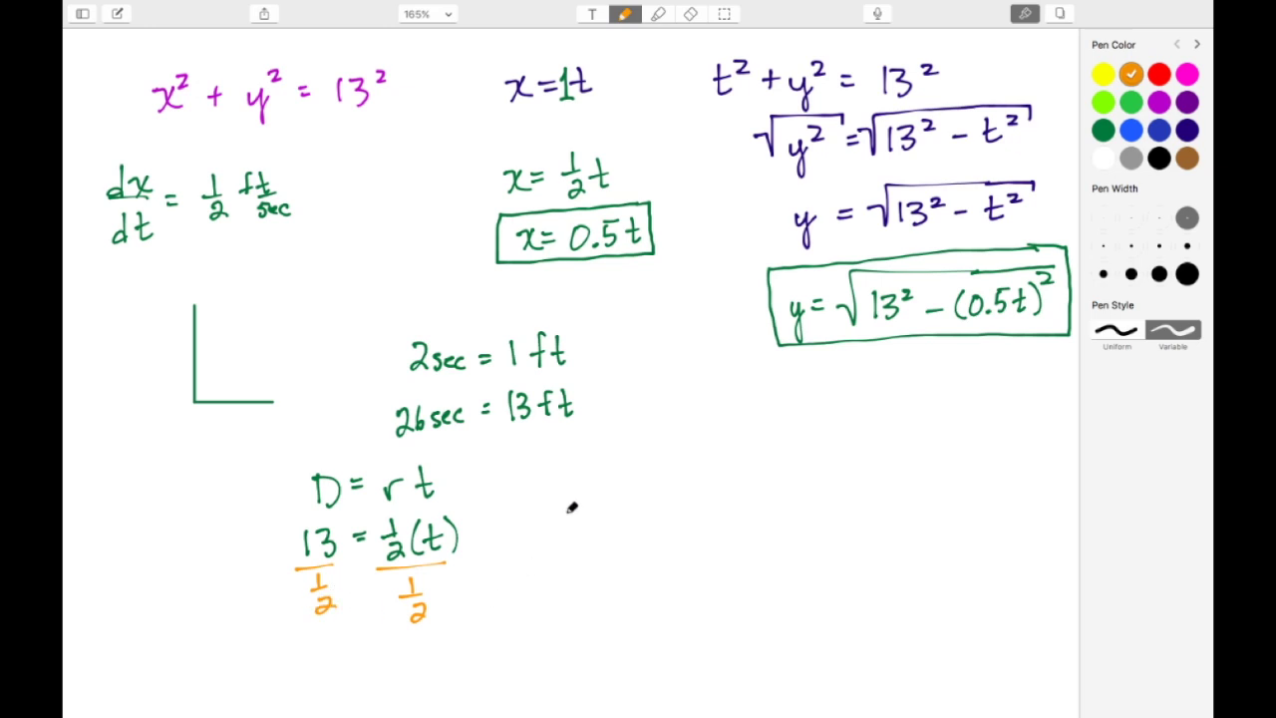
Step: Write t = 13 over 1/2 and rewrite it as the compound fraction 13/1 over 1/2
{"action": "left_click_drag", "start_coordinate": [565, 465], "coordinate": [569, 499]}
{"action": "left_click_drag", "start_coordinate": [548, 485], "coordinate": [604, 475]}
{"action": "mouse_move", "coordinate": [592, 486]}
{"action": "left_mouse_down"}
{"action": "mouse_move", "coordinate": [642, 466]}
{"action": "mouse_move", "coordinate": [645, 486]}
{"action": "left_mouse_up"}
{"action": "mouse_move", "coordinate": [652, 460]}
{"action": "left_mouse_down"}
{"action": "mouse_move", "coordinate": [668, 514]}
{"action": "mouse_move", "coordinate": [659, 494]}
{"action": "mouse_move", "coordinate": [672, 522]}
{"action": "left_mouse_up"}
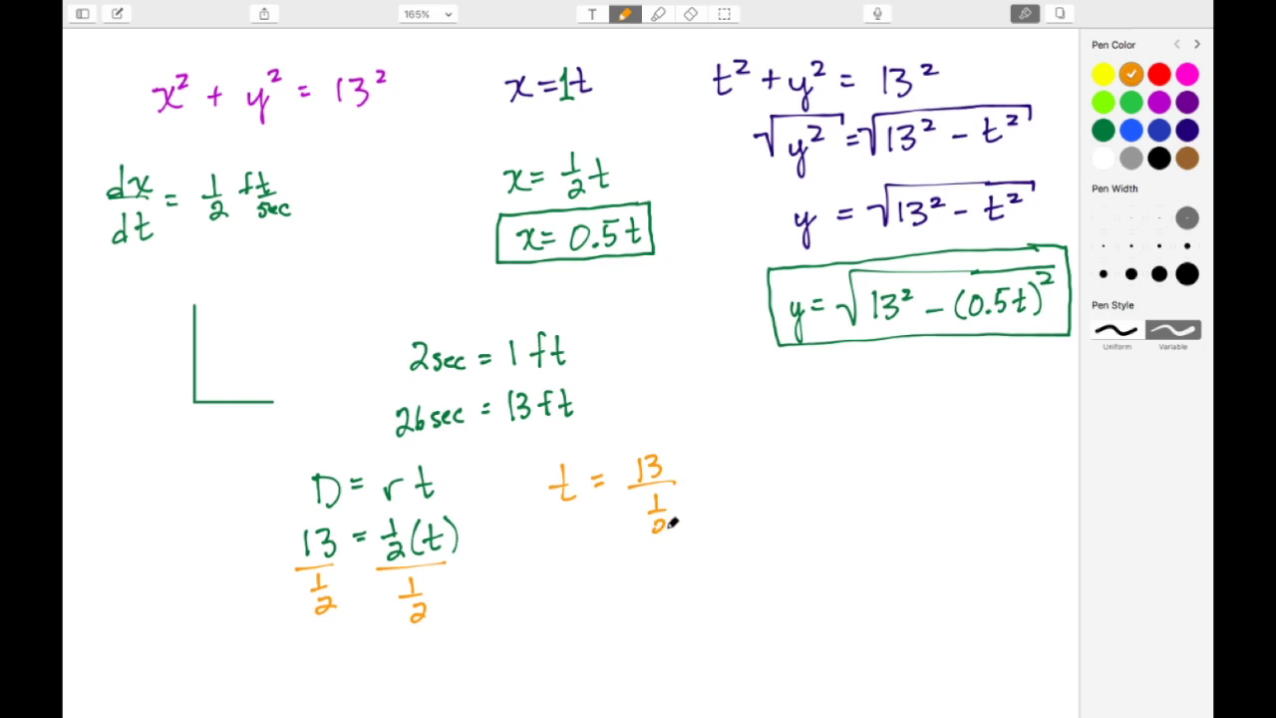
{"action": "left_click_drag", "start_coordinate": [695, 477], "coordinate": [709, 476]}
{"action": "left_click_drag", "start_coordinate": [695, 485], "coordinate": [709, 484]}
{"action": "left_click_drag", "start_coordinate": [742, 419], "coordinate": [742, 436]}
{"action": "mouse_move", "coordinate": [754, 418]}
{"action": "left_mouse_down"}
{"action": "mouse_move", "coordinate": [753, 497]}
{"action": "mouse_move", "coordinate": [729, 478]}
{"action": "mouse_move", "coordinate": [794, 476]}
{"action": "mouse_move", "coordinate": [761, 502]}
{"action": "mouse_move", "coordinate": [779, 535]}
{"action": "left_mouse_up"}
Step: Continue the solution for t with = 13/1 · 2/1 = 26/1 = 26 and box the 26
{"action": "left_click_drag", "start_coordinate": [804, 475], "coordinate": [821, 481]}
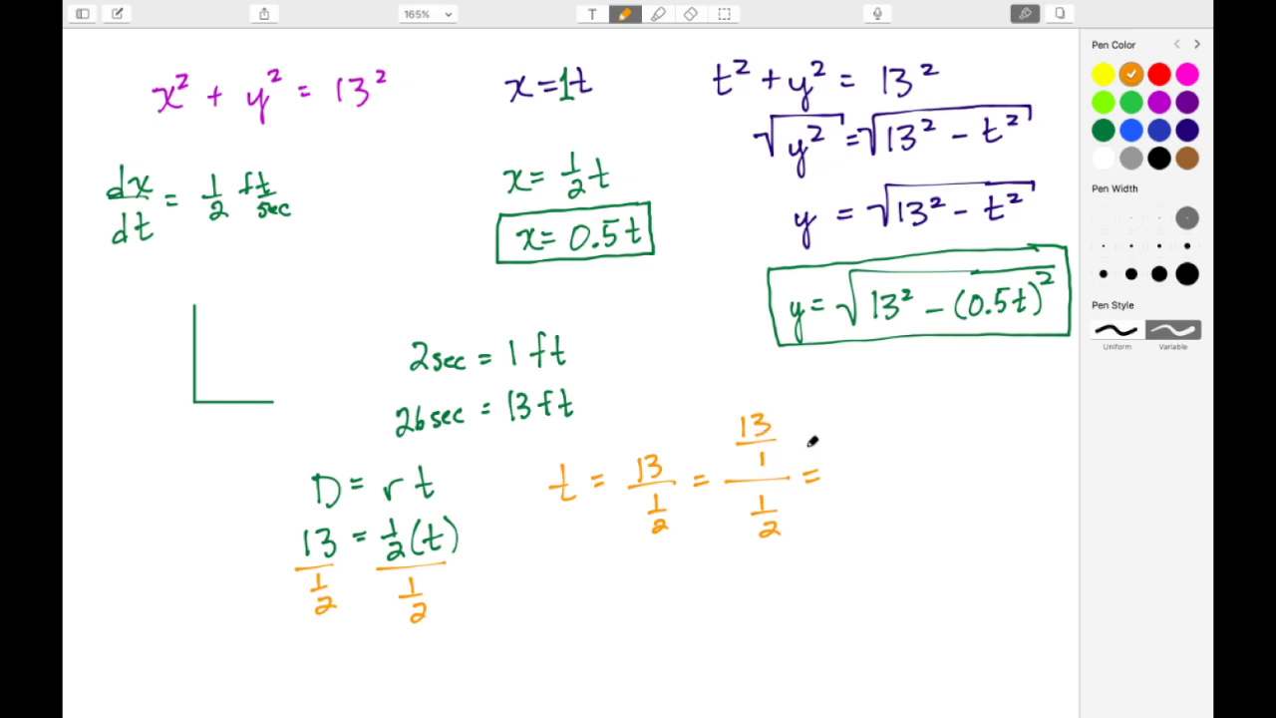
{"action": "left_click_drag", "start_coordinate": [846, 448], "coordinate": [855, 503]}
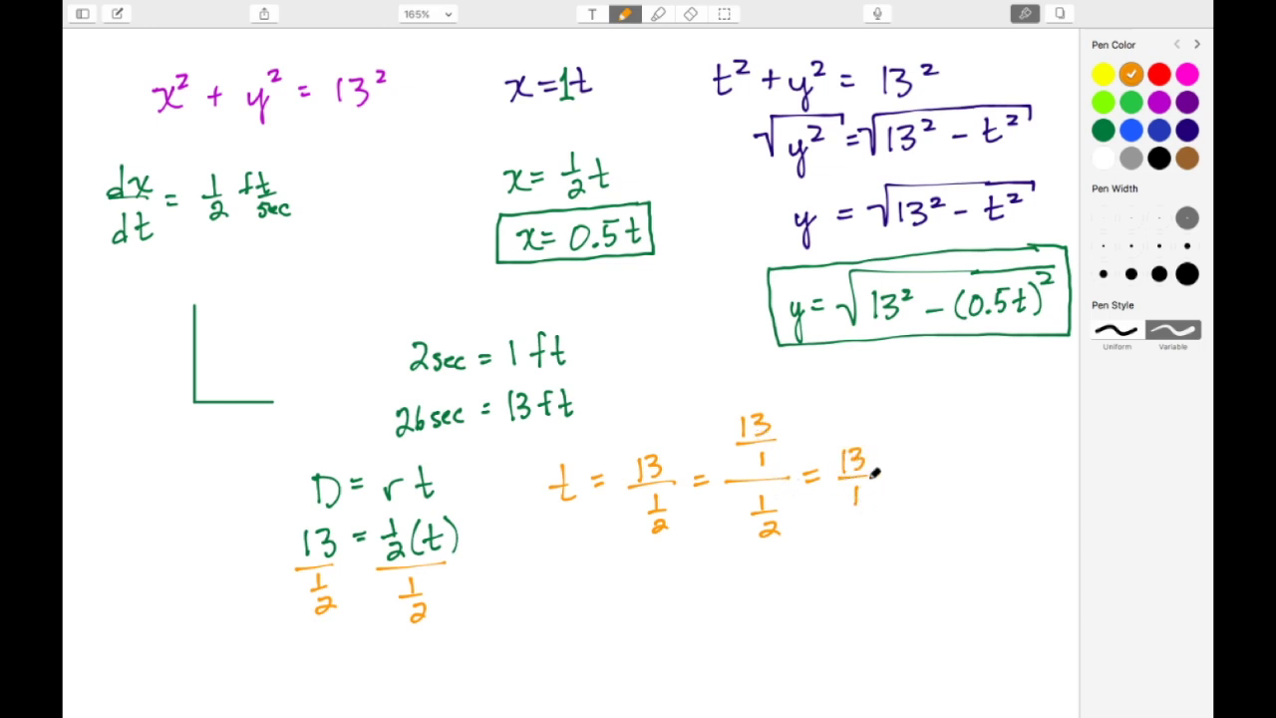
{"action": "left_click", "coordinate": [883, 477]}
{"action": "mouse_move", "coordinate": [910, 451]}
{"action": "left_mouse_down"}
{"action": "mouse_move", "coordinate": [929, 468]}
{"action": "mouse_move", "coordinate": [917, 502]}
{"action": "left_mouse_up"}
{"action": "left_click_drag", "start_coordinate": [942, 472], "coordinate": [952, 470]}
{"action": "left_click_drag", "start_coordinate": [942, 481], "coordinate": [952, 479]}
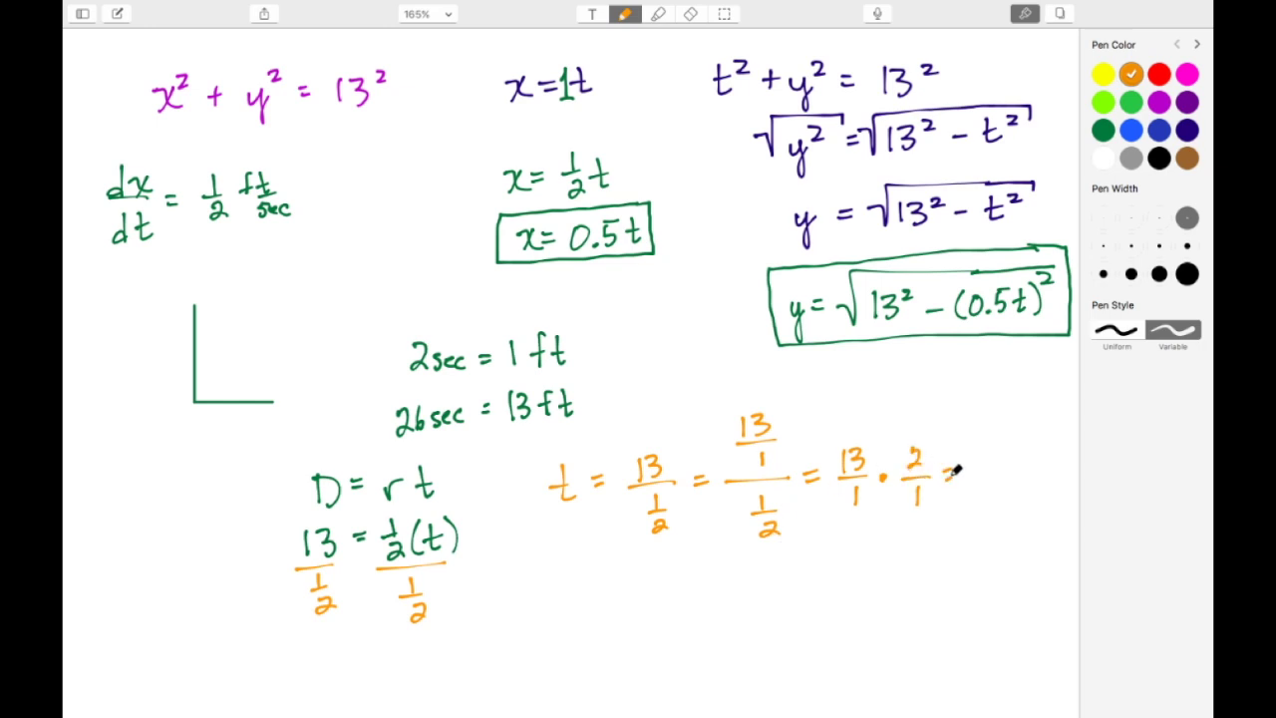
{"action": "mouse_move", "coordinate": [971, 451]}
{"action": "left_mouse_down"}
{"action": "mouse_move", "coordinate": [991, 467]}
{"action": "mouse_move", "coordinate": [983, 501]}
{"action": "mouse_move", "coordinate": [1027, 464]}
{"action": "left_mouse_up"}
{"action": "left_click_drag", "start_coordinate": [1013, 475], "coordinate": [1056, 479]}
{"action": "mouse_move", "coordinate": [1065, 452]}
{"action": "left_mouse_down"}
{"action": "mouse_move", "coordinate": [1027, 449]}
{"action": "mouse_move", "coordinate": [1067, 469]}
{"action": "mouse_move", "coordinate": [1063, 451]}
{"action": "left_mouse_up"}
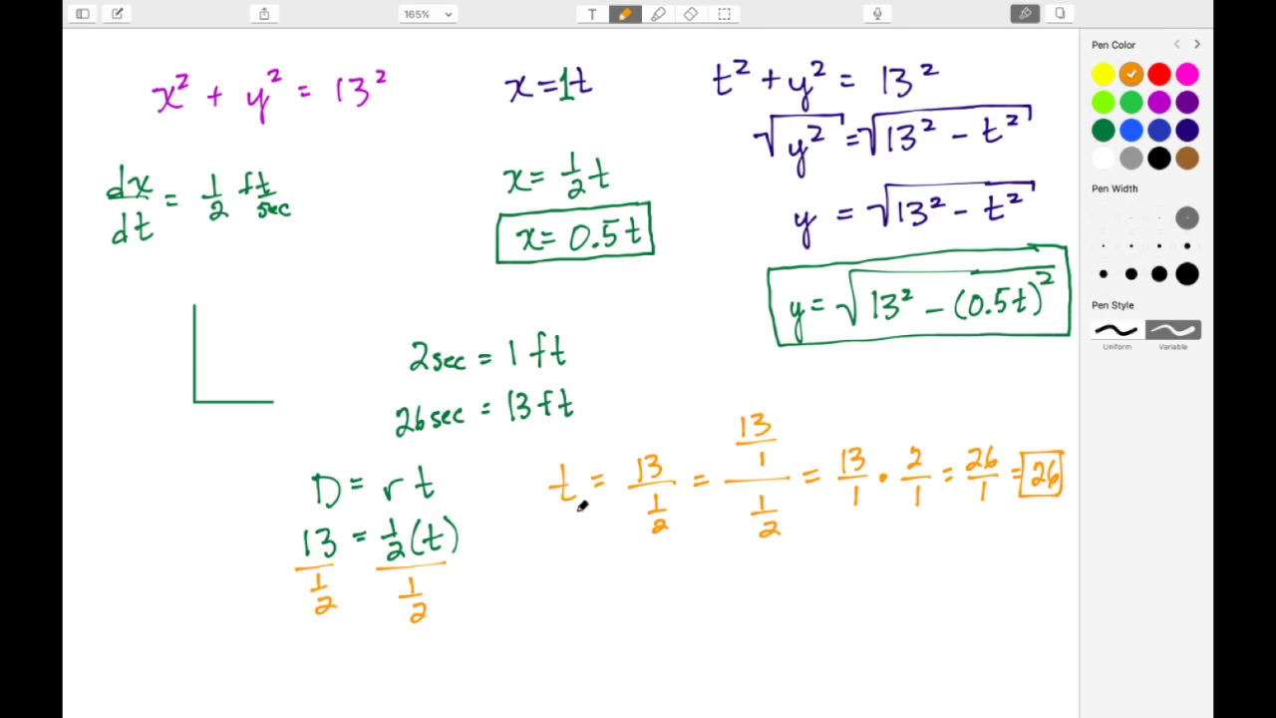
Step: Switch back to the TI-SmartView CE calculator and set Tstep to 0.1
{"action": "key", "text": "super+Tab"}
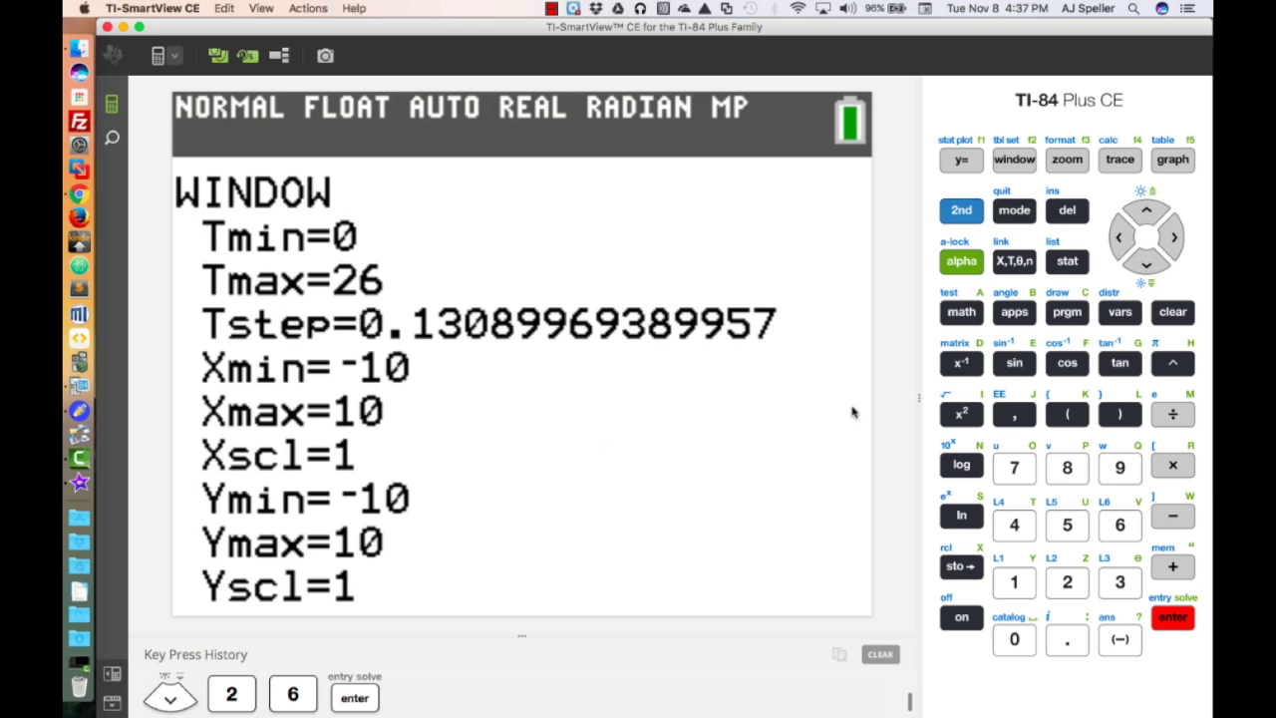
{"action": "left_click", "coordinate": [1071, 641]}
{"action": "left_click", "coordinate": [1013, 583]}
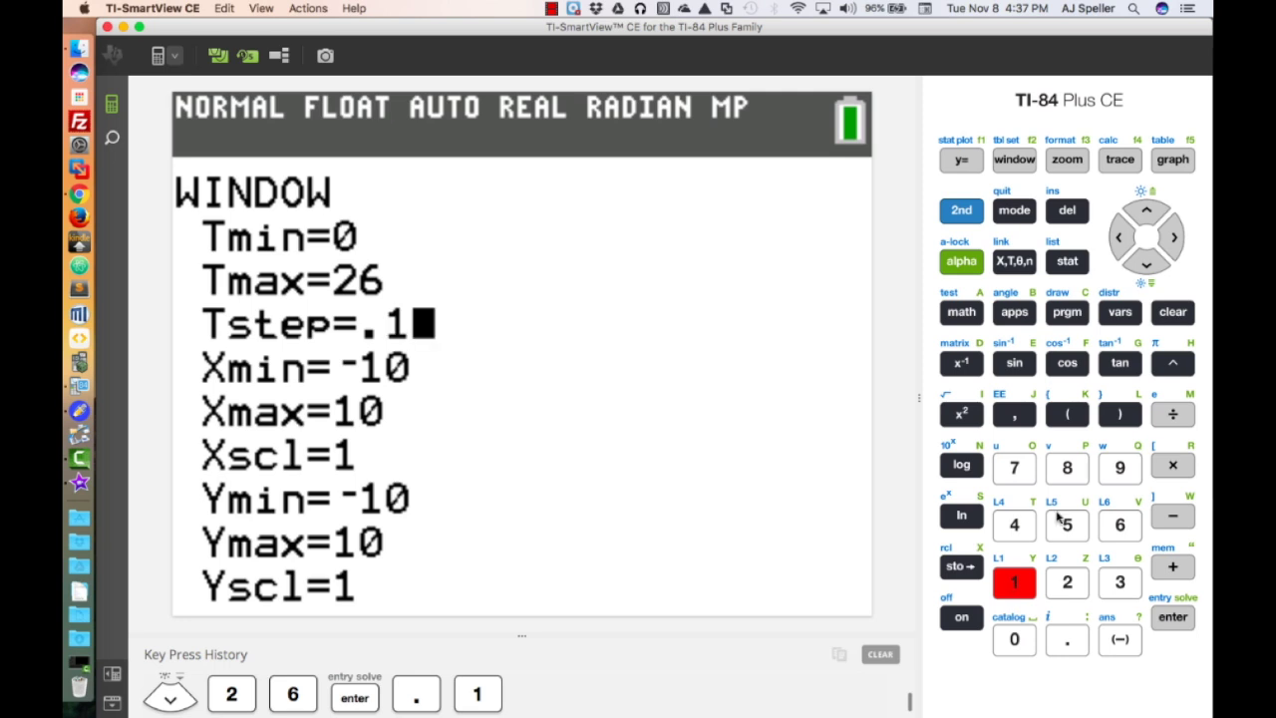
{"action": "left_click", "coordinate": [1150, 263]}
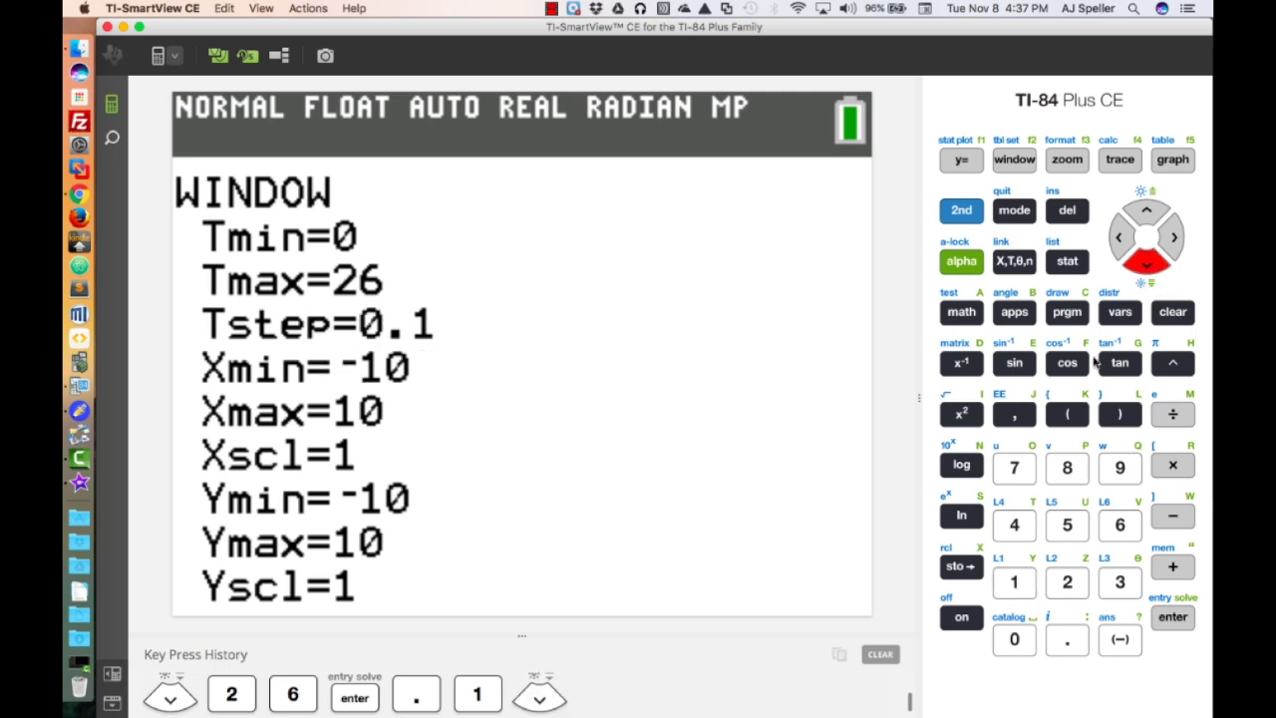
Step: Set the graph window's Xmin to -1 and Xmax to 14
{"action": "left_click", "coordinate": [1120, 639]}
{"action": "left_click", "coordinate": [1024, 590]}
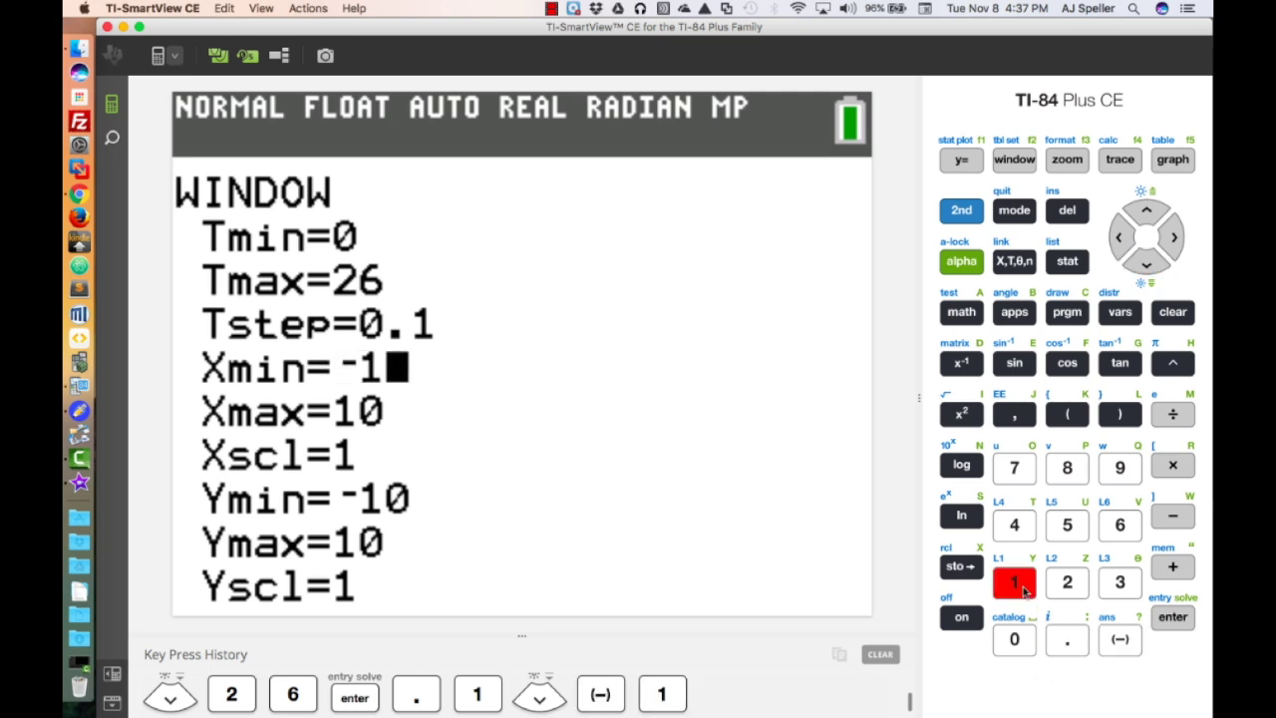
{"action": "left_click", "coordinate": [1144, 265]}
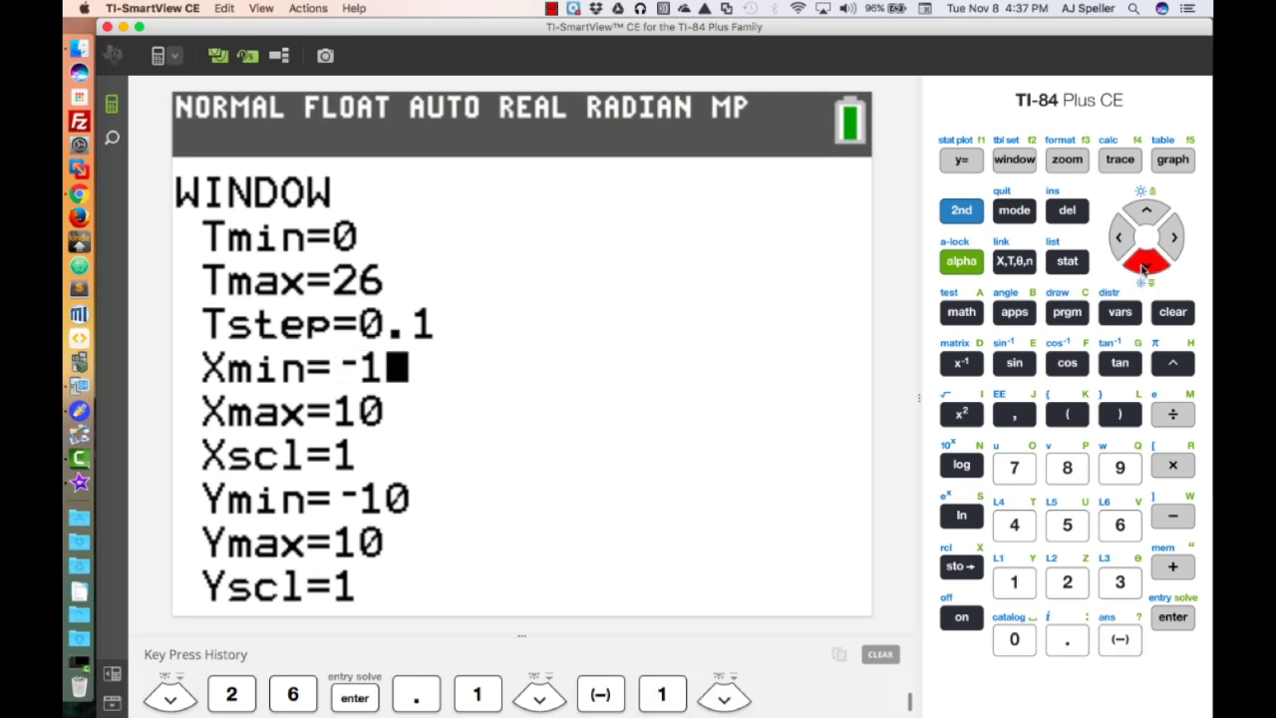
{"action": "left_click", "coordinate": [1021, 590]}
{"action": "left_click", "coordinate": [1023, 527]}
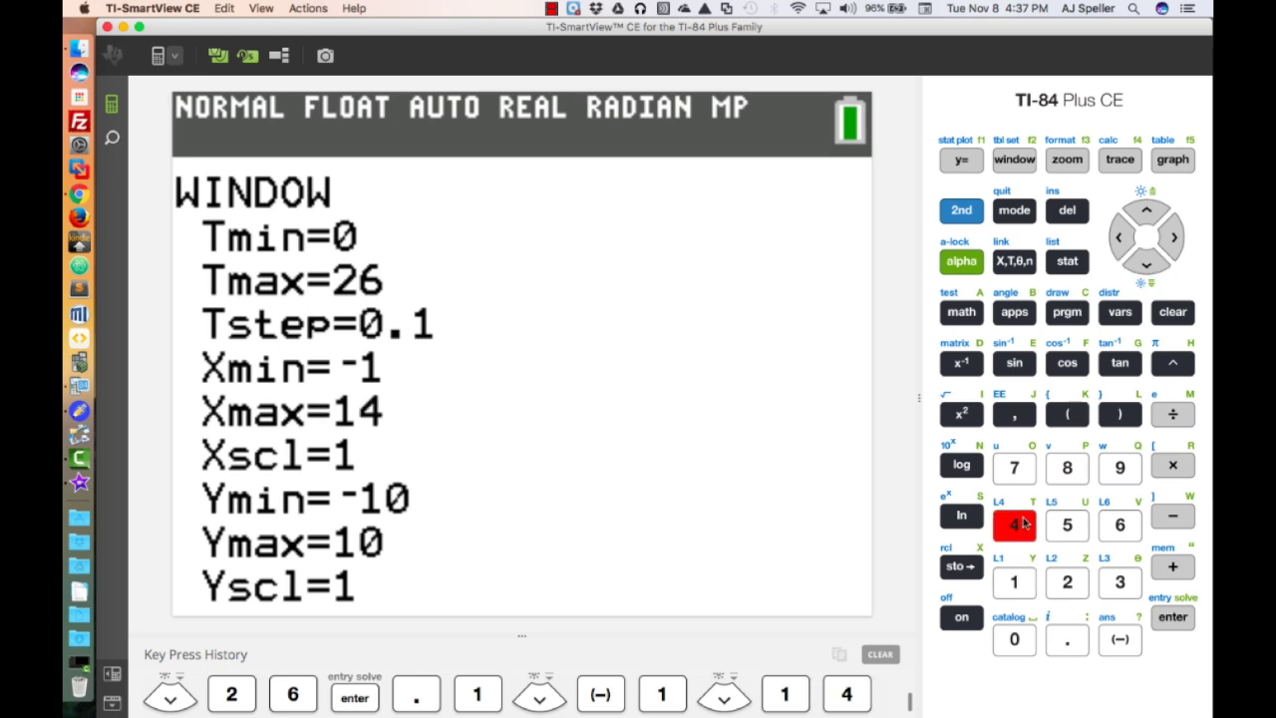
{"action": "left_click", "coordinate": [1148, 261]}
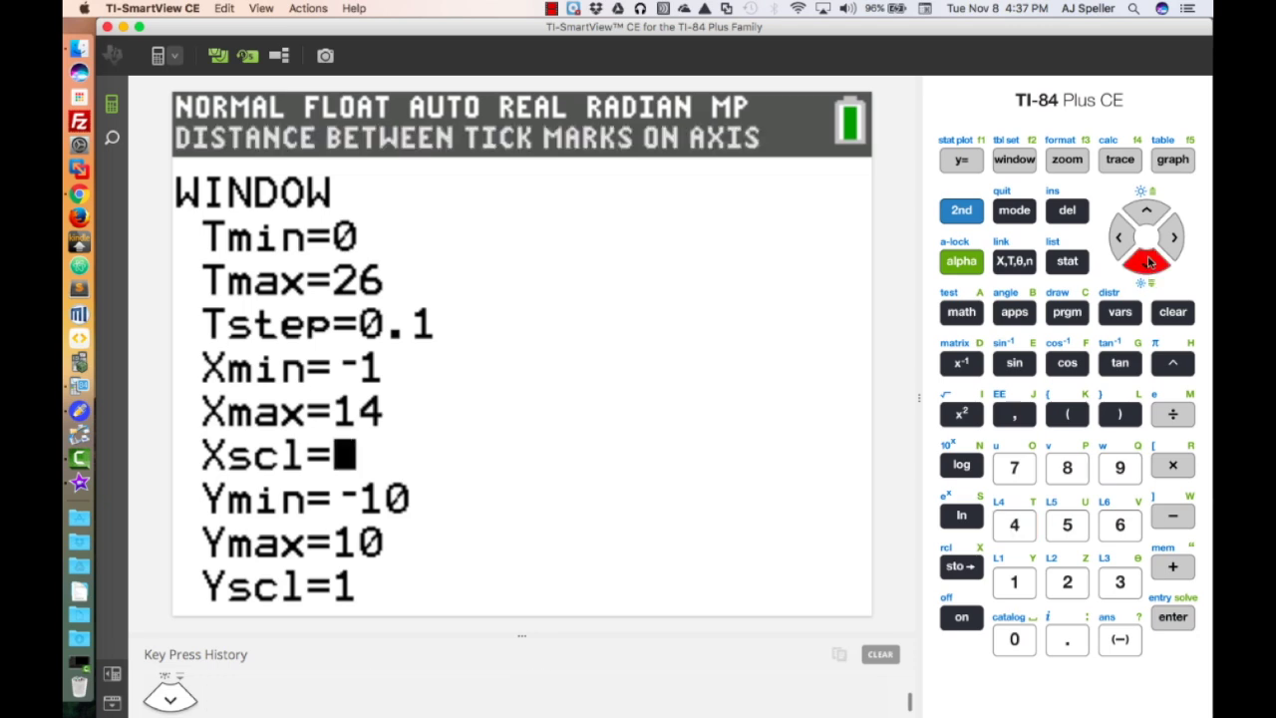
Step: Set the graph window's Ymin to -1 and Ymax to 14
{"action": "left_click", "coordinate": [1148, 261]}
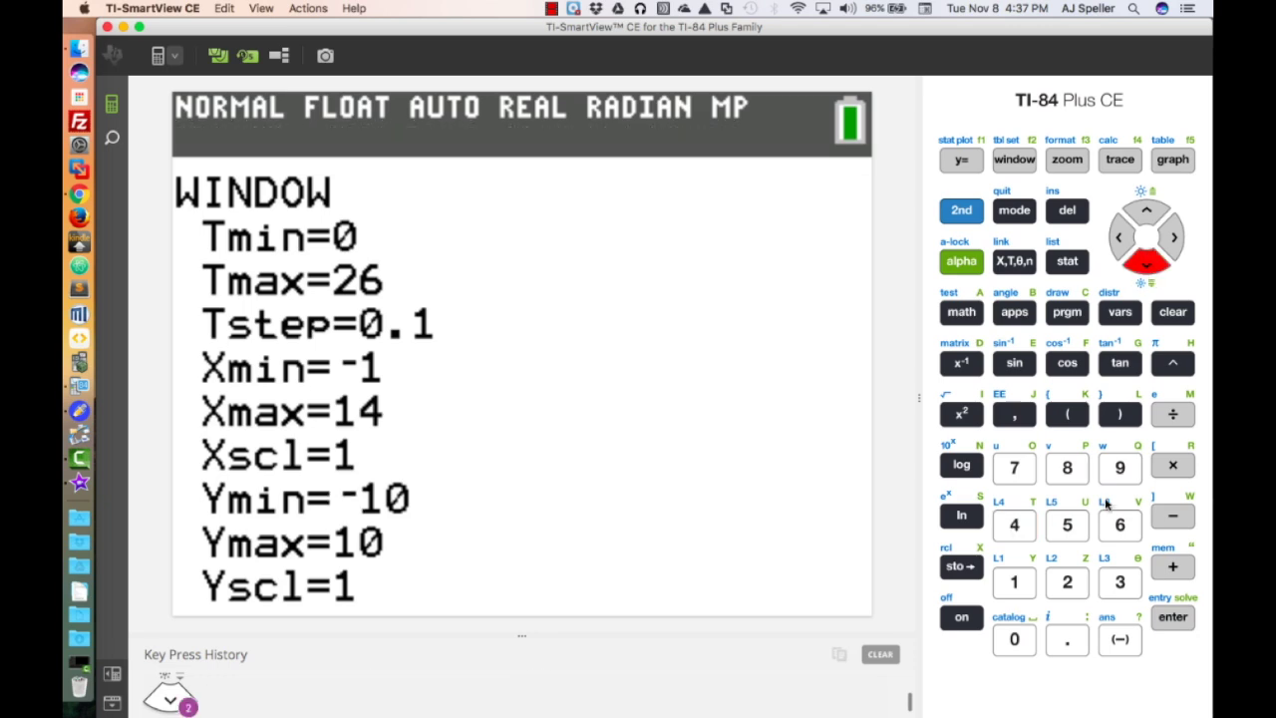
{"action": "left_click", "coordinate": [1120, 640]}
{"action": "left_click", "coordinate": [1013, 585]}
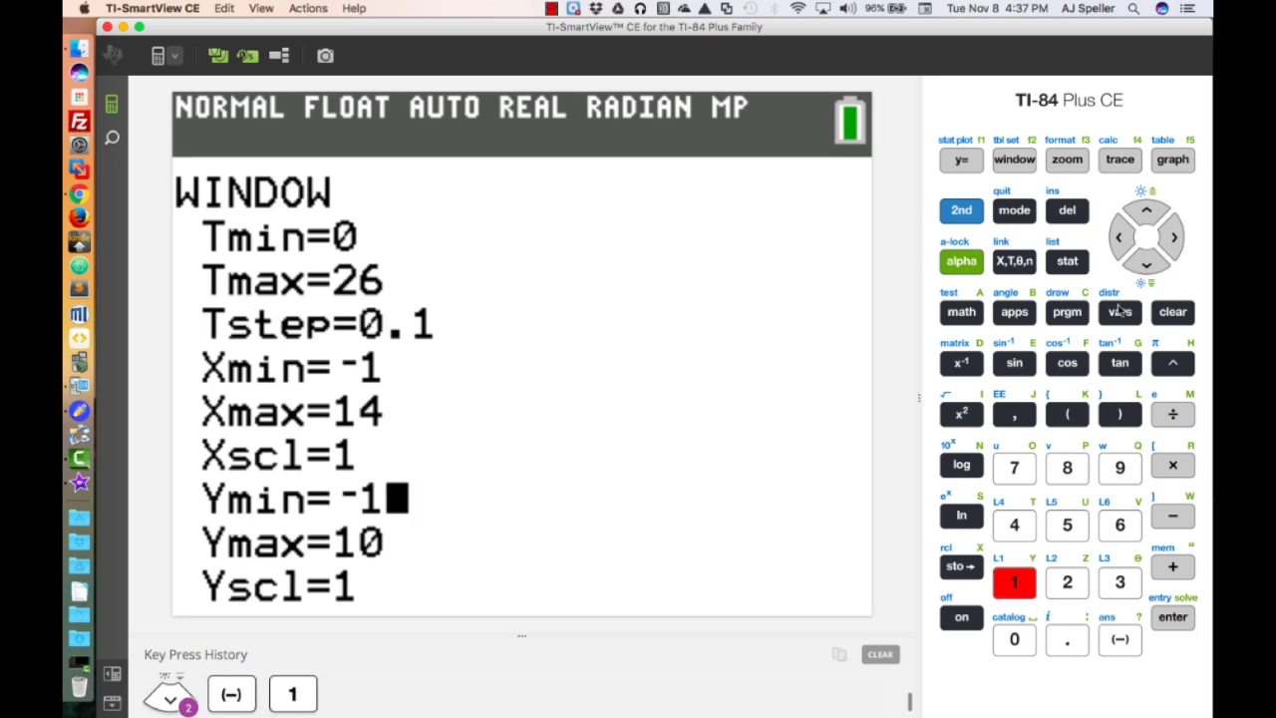
{"action": "left_click", "coordinate": [1147, 263]}
{"action": "left_click", "coordinate": [1028, 585]}
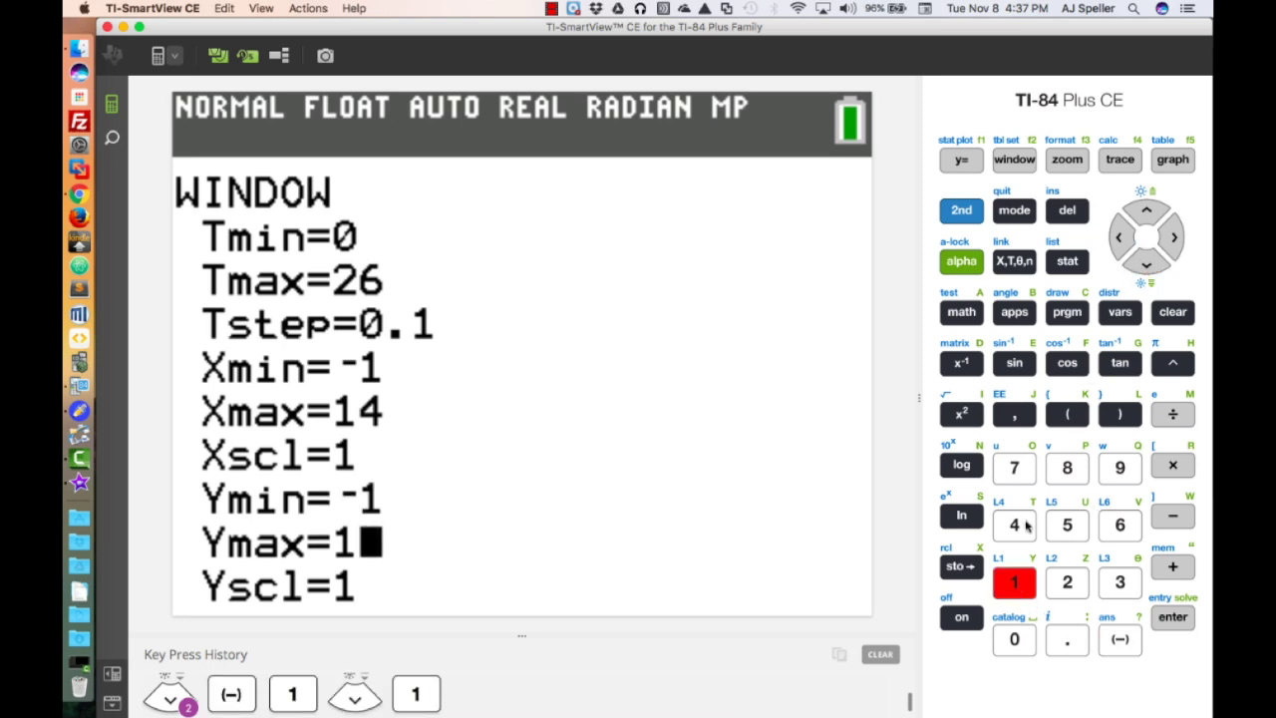
{"action": "left_click", "coordinate": [1025, 525]}
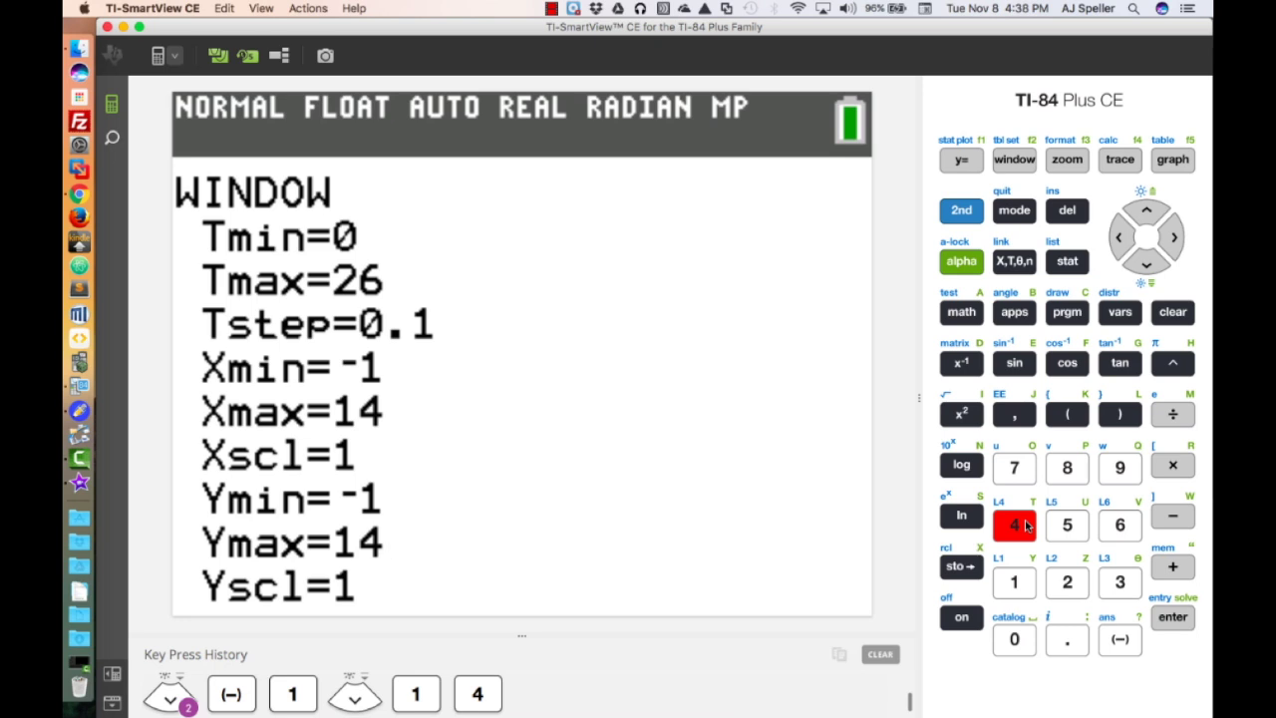
{"action": "left_click", "coordinate": [1173, 618]}
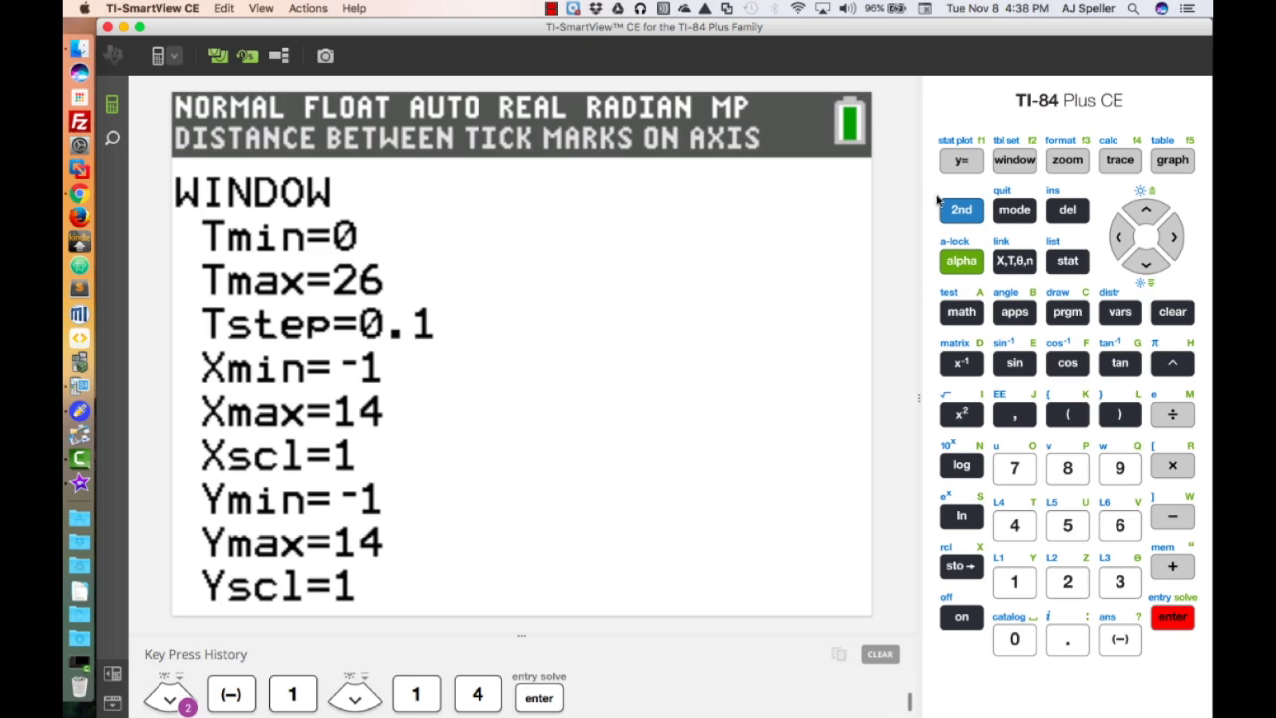
Step: Define the first parametric pair in the equation editor as X1T = 0.5T and Y1T = 0
{"action": "left_click", "coordinate": [961, 160]}
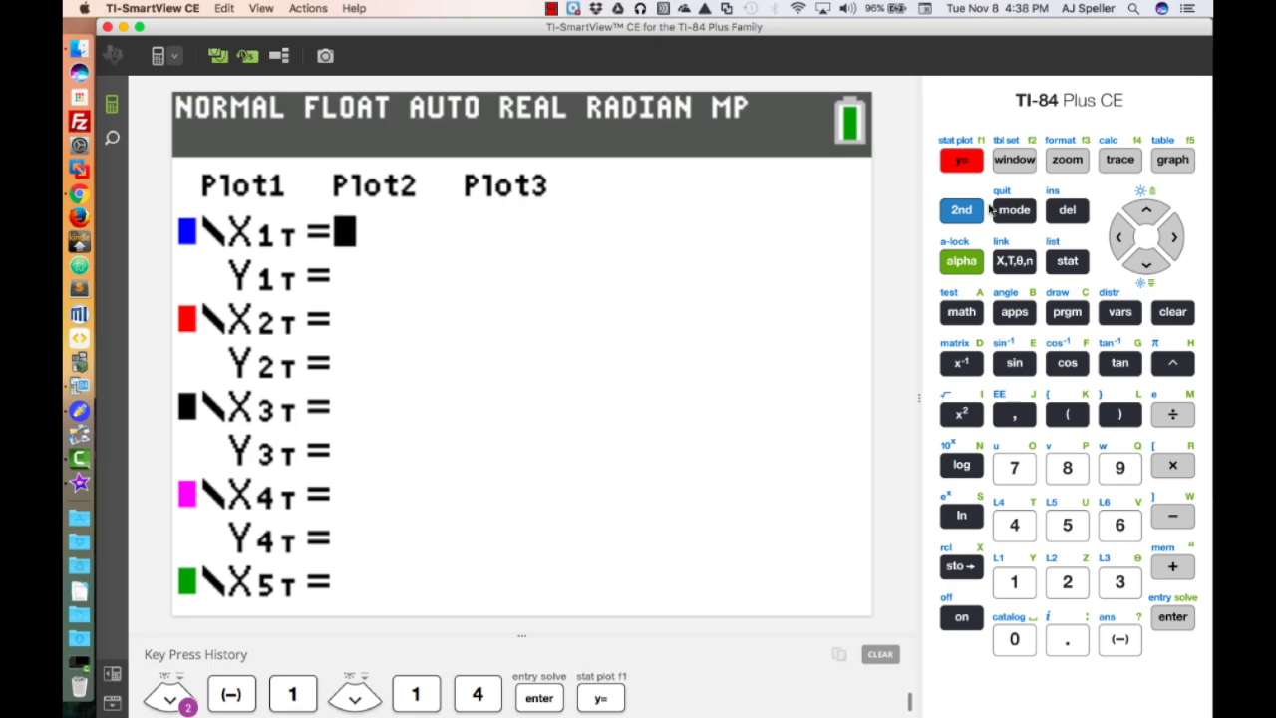
{"action": "key", "text": "ctrl+Left"}
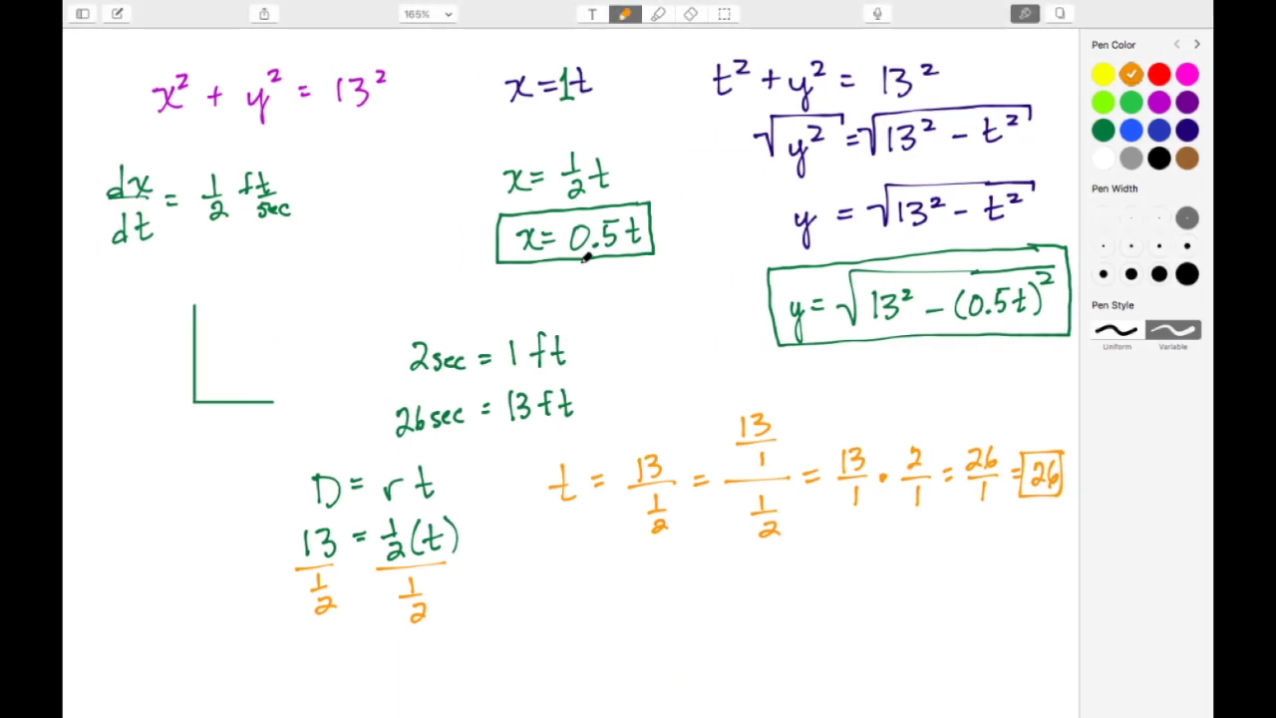
{"action": "key", "text": "ctrl+Right"}
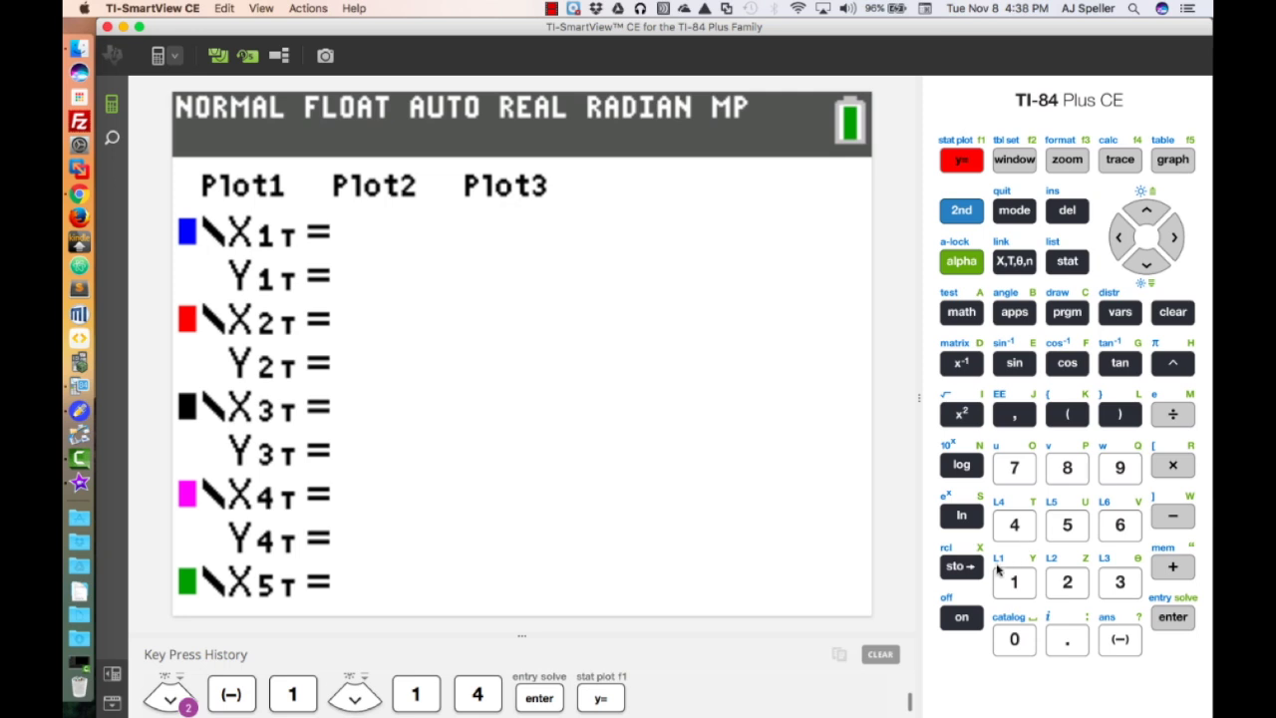
{"action": "left_click", "coordinate": [1027, 640]}
{"action": "left_click", "coordinate": [1066, 639]}
{"action": "left_click", "coordinate": [1067, 524]}
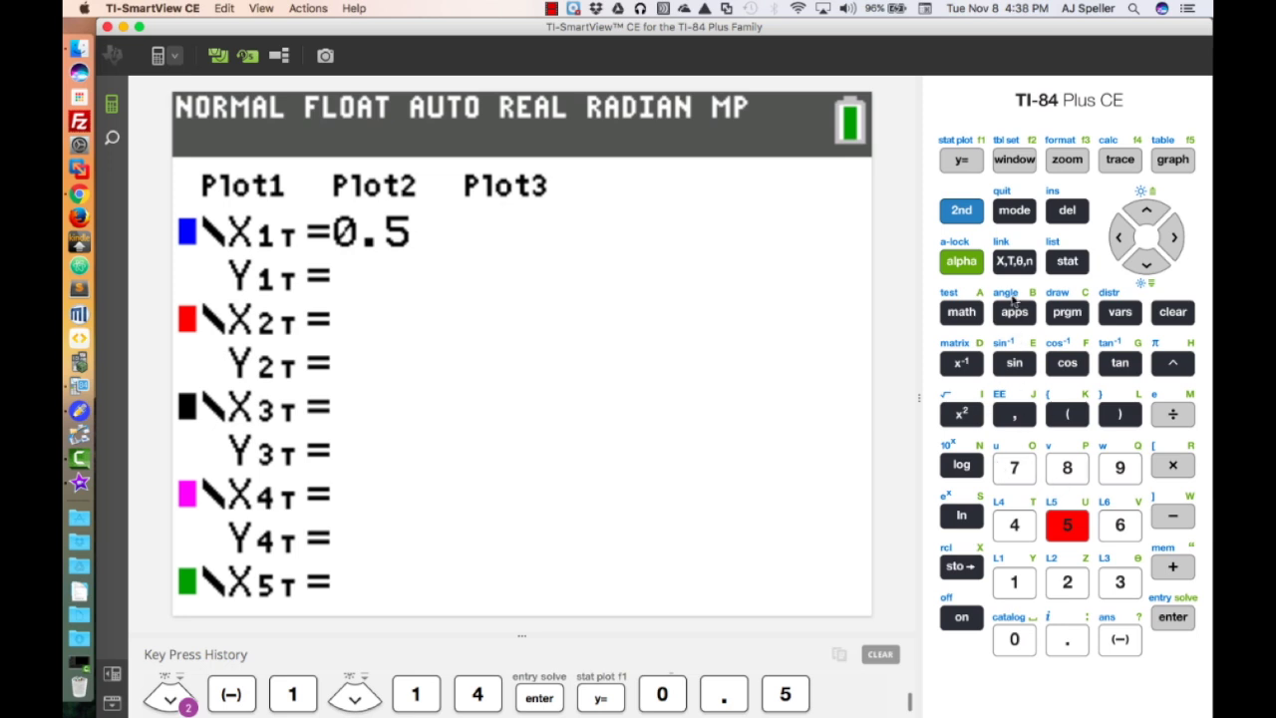
{"action": "left_click", "coordinate": [1015, 262]}
{"action": "left_click", "coordinate": [1148, 262]}
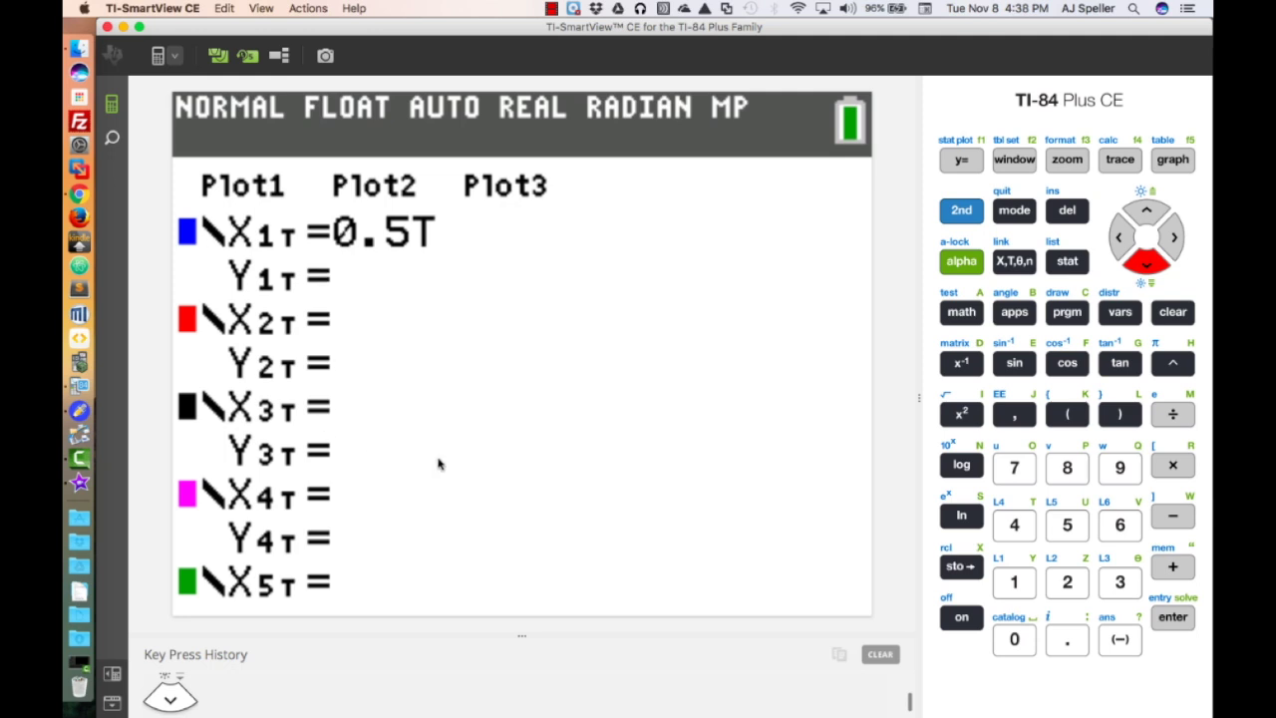
{"action": "left_click", "coordinate": [1007, 643]}
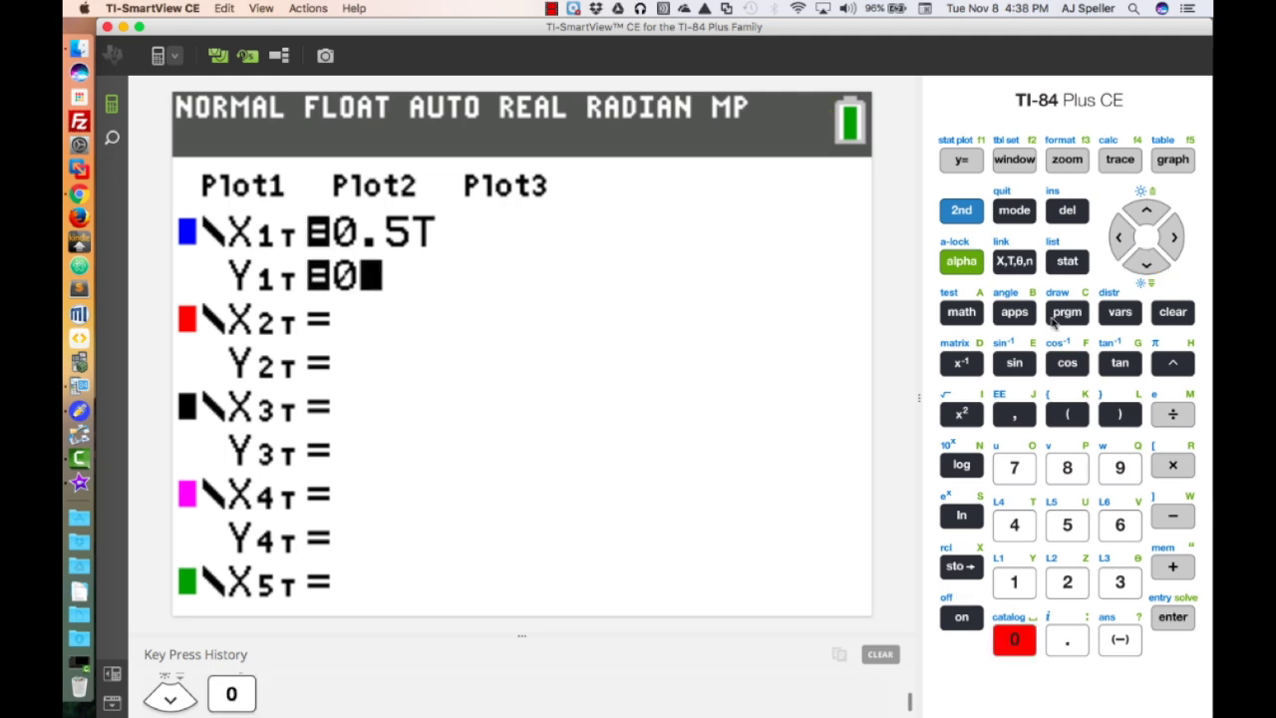
Step: Open the graph style settings of the X1T/Y1T pair and choose green as its color
{"action": "left_click", "coordinate": [1119, 242]}
{"action": "left_click", "coordinate": [1119, 242]}
{"action": "left_click", "coordinate": [1119, 243]}
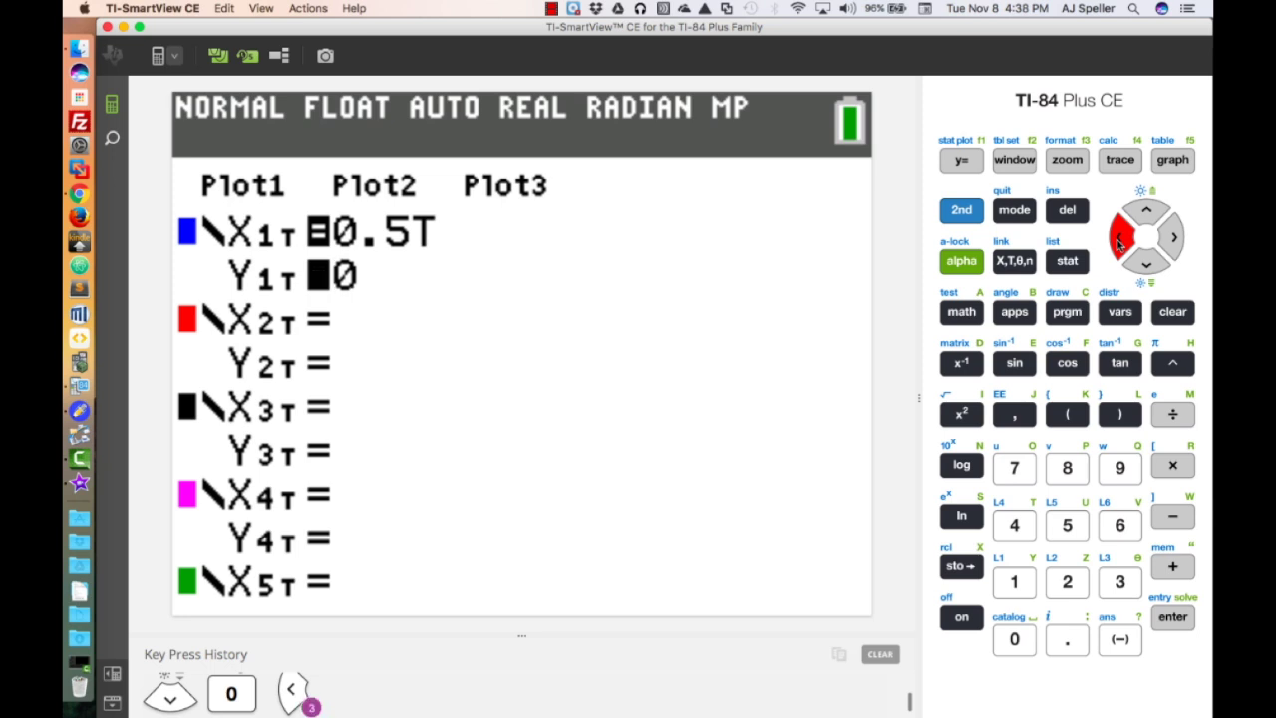
{"action": "left_click", "coordinate": [1146, 212]}
{"action": "left_click", "coordinate": [1124, 234]}
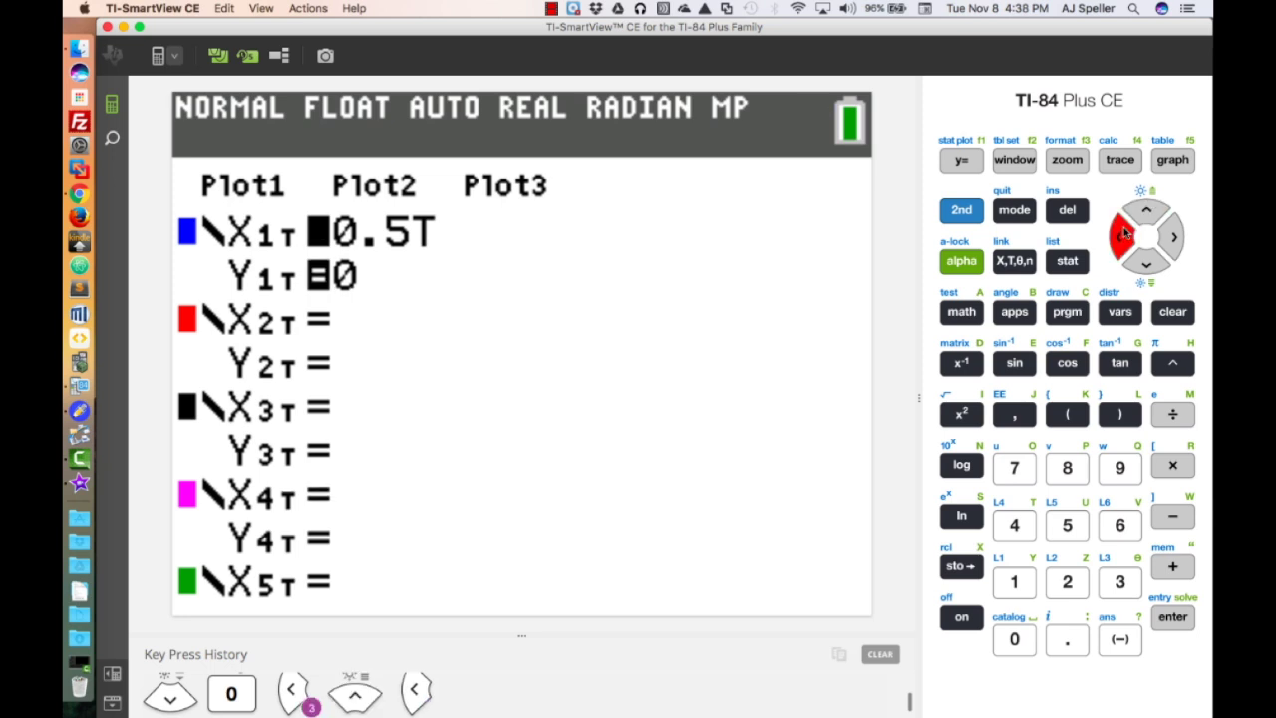
{"action": "left_click", "coordinate": [1170, 619]}
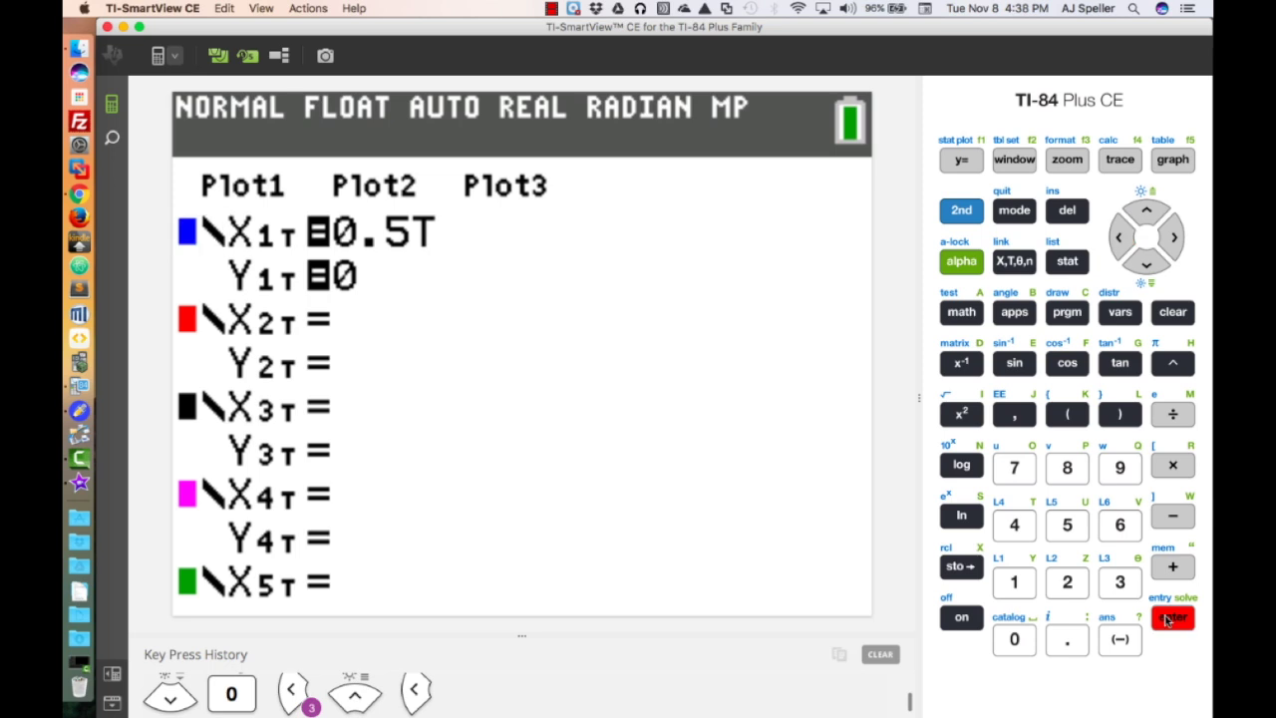
{"action": "left_click", "coordinate": [1171, 237]}
{"action": "left_click", "coordinate": [1172, 237]}
{"action": "left_click", "coordinate": [1172, 236]}
{"action": "left_click", "coordinate": [1172, 236]}
{"action": "left_click", "coordinate": [1172, 236]}
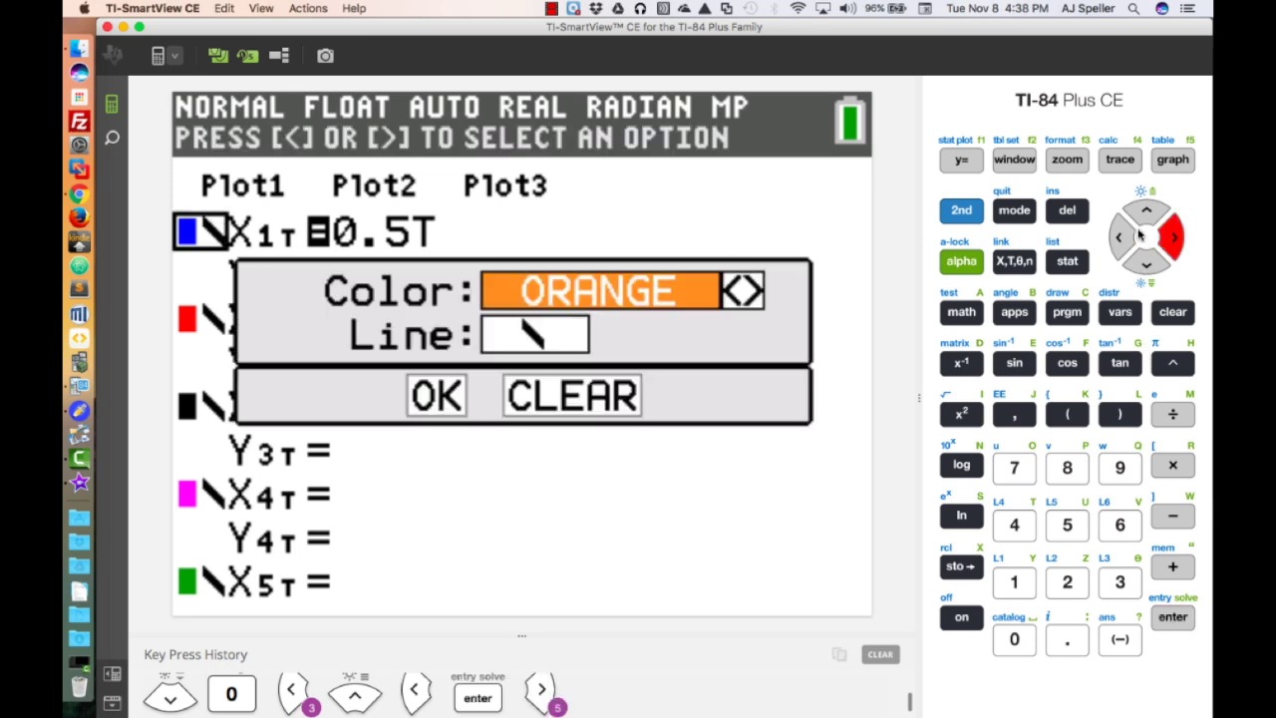
{"action": "left_click", "coordinate": [1121, 236]}
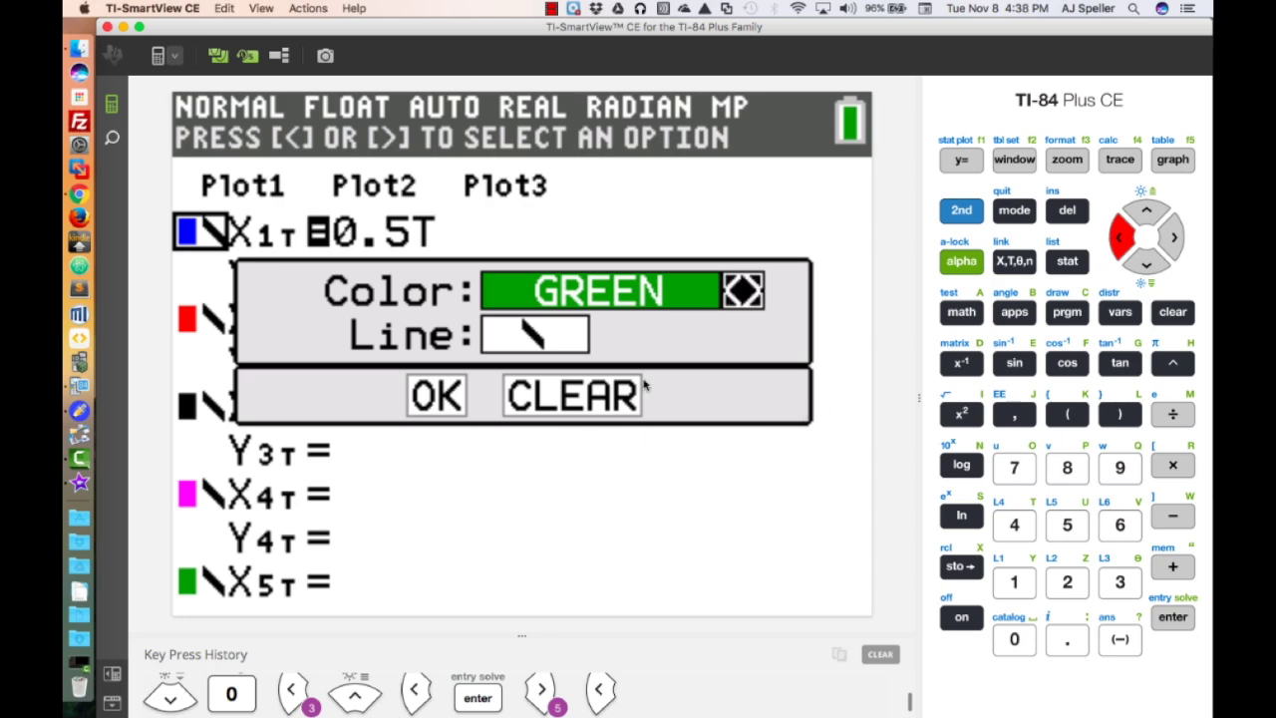
{"action": "left_click", "coordinate": [1173, 618]}
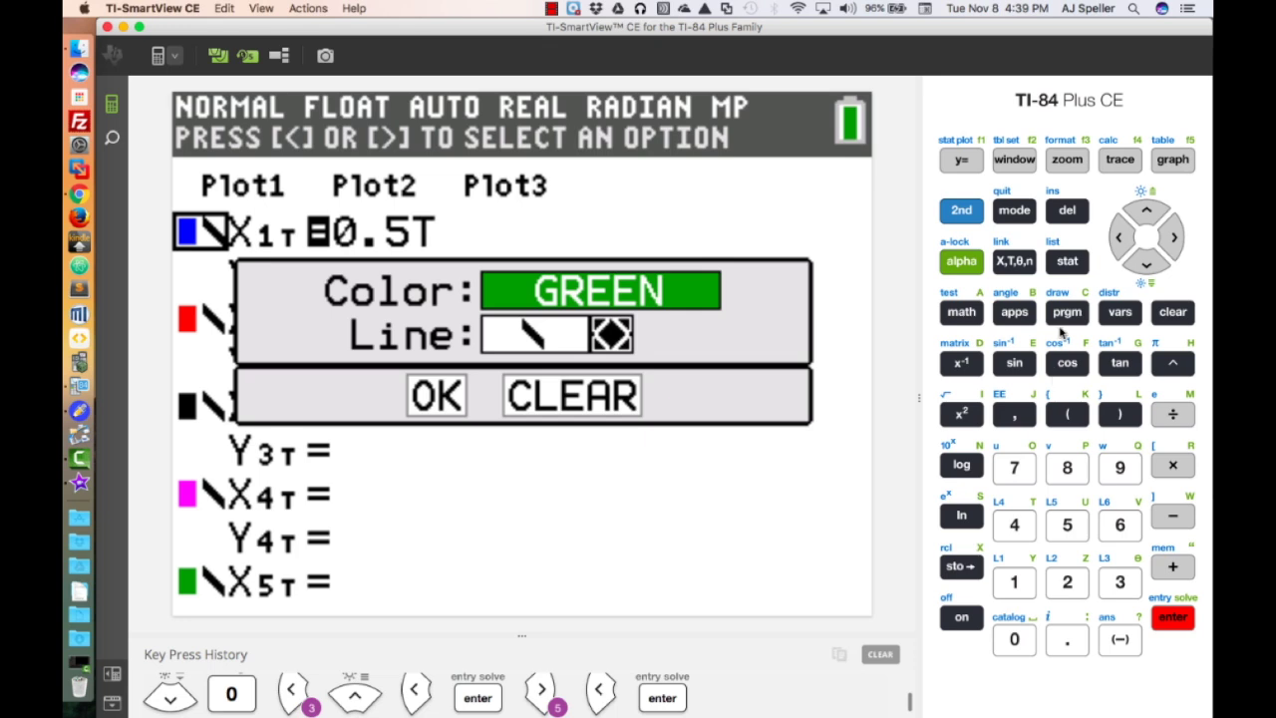
Step: Choose the circle-tipped path line style (-0) for the X1T/Y1T pair and apply the style settings
{"action": "left_click", "coordinate": [1122, 237]}
{"action": "left_click", "coordinate": [1122, 238]}
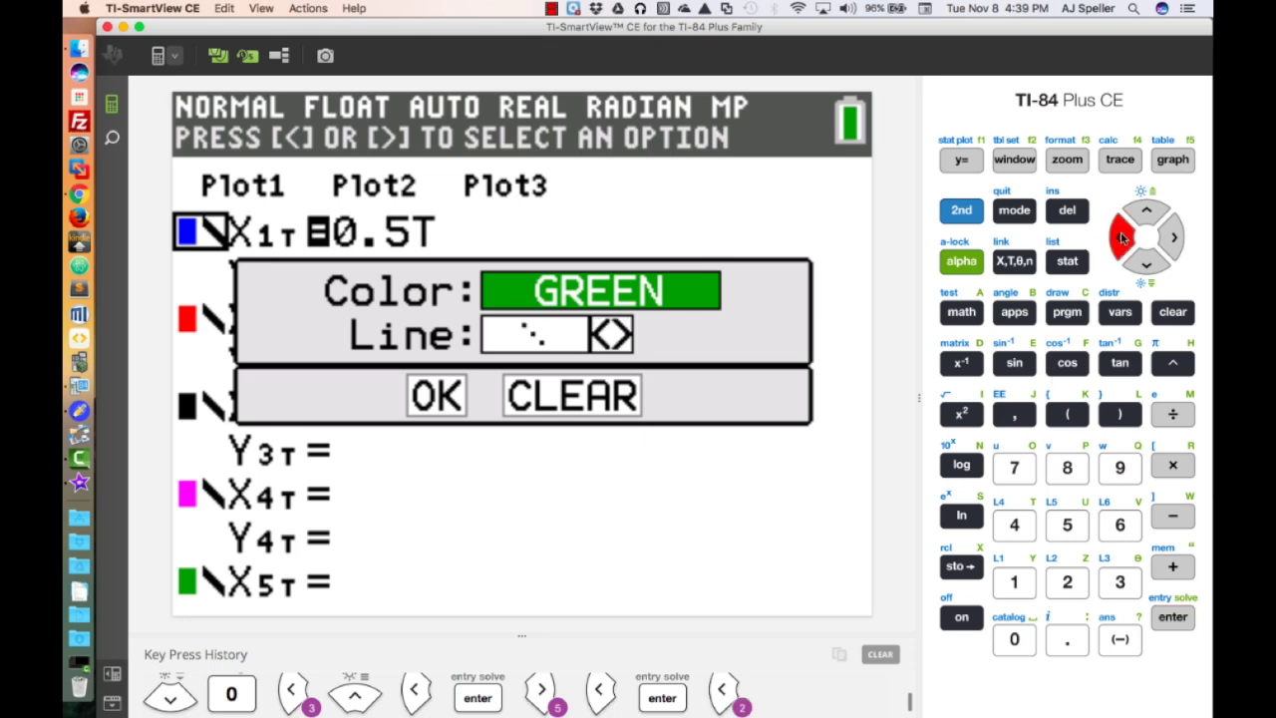
{"action": "left_click", "coordinate": [1177, 237]}
{"action": "left_click", "coordinate": [1176, 237]}
{"action": "left_click", "coordinate": [1177, 237]}
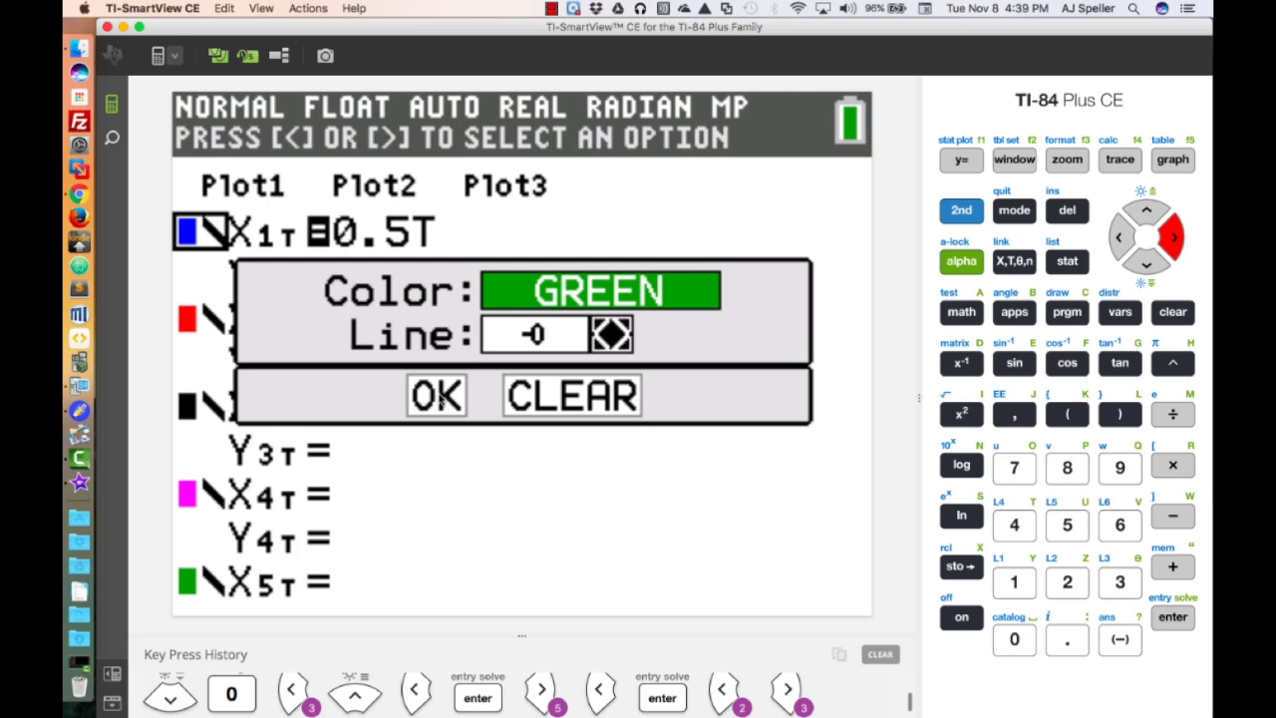
{"action": "left_click", "coordinate": [1174, 620]}
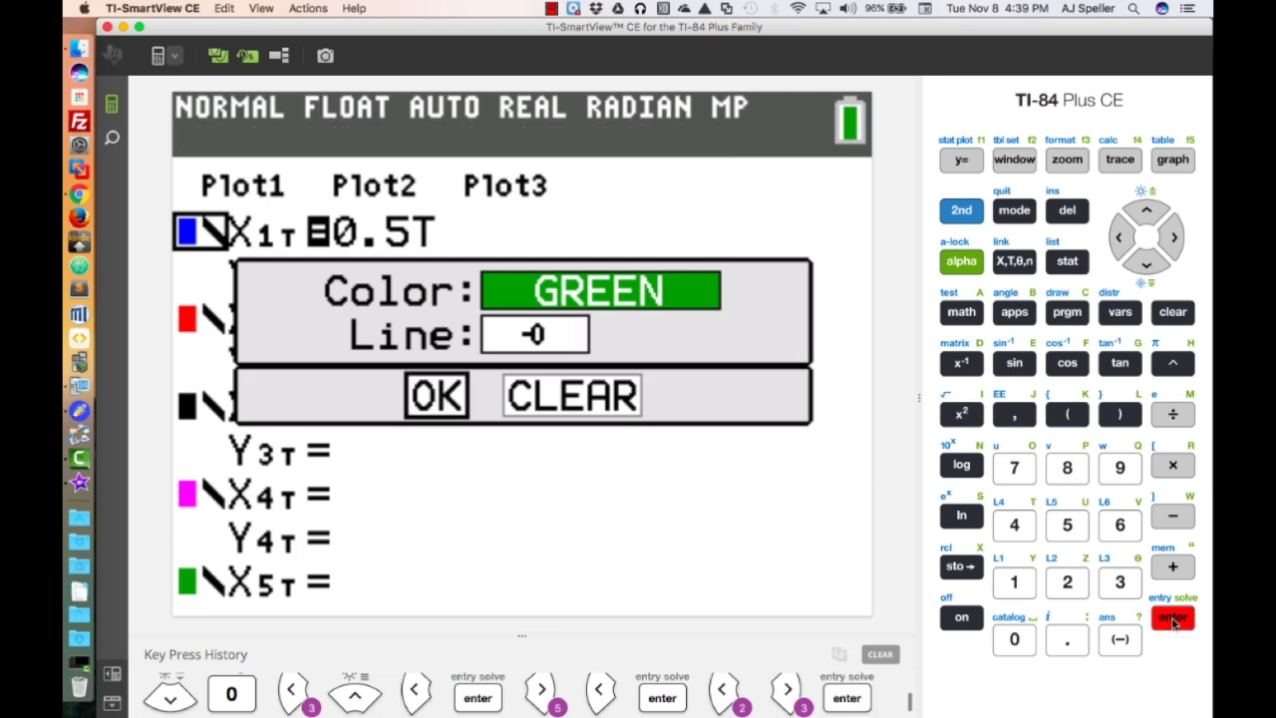
{"action": "left_click", "coordinate": [1173, 620]}
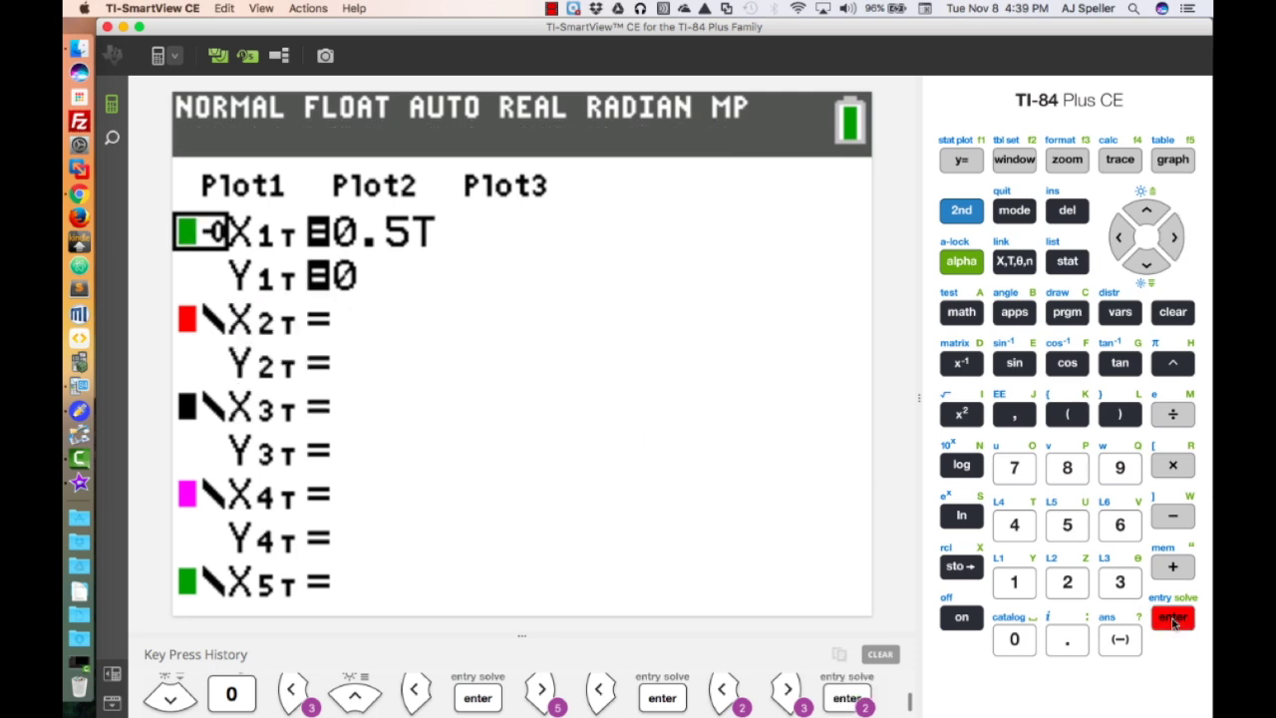
Step: Open the graph style settings of the X2T/Y2T pair and choose orange as its color
{"action": "left_click", "coordinate": [1145, 262]}
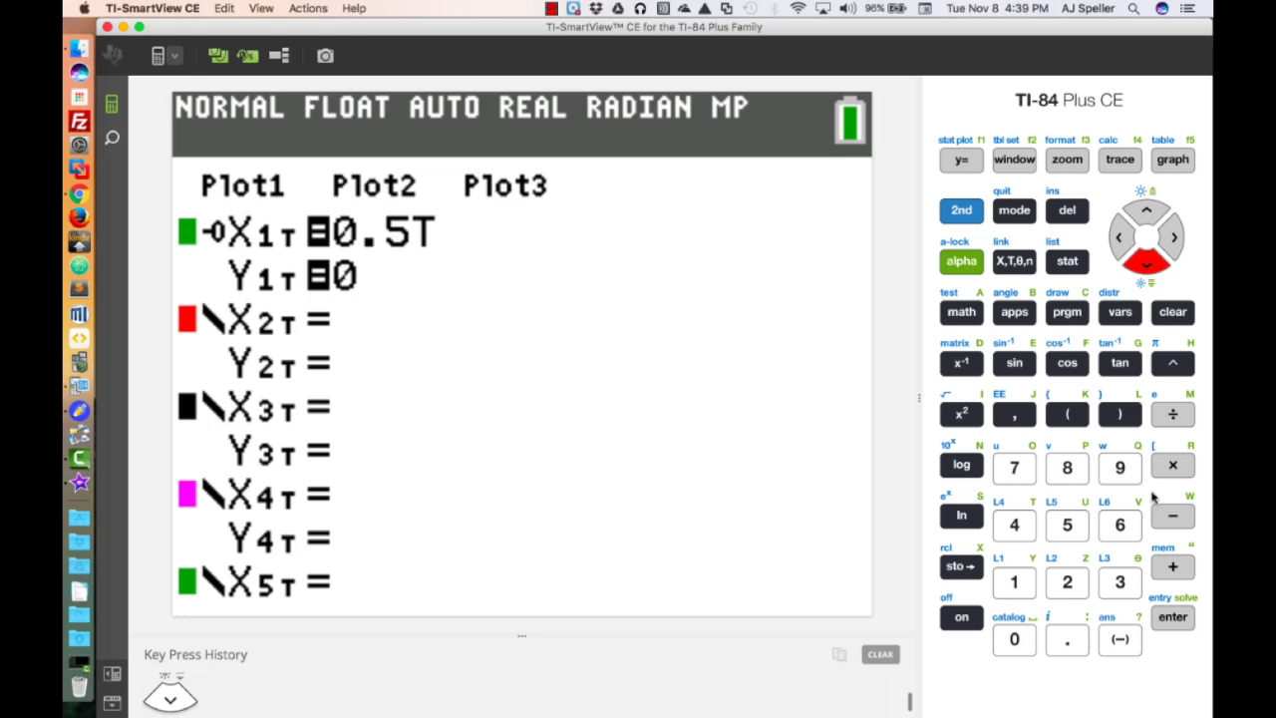
{"action": "left_click", "coordinate": [1183, 623]}
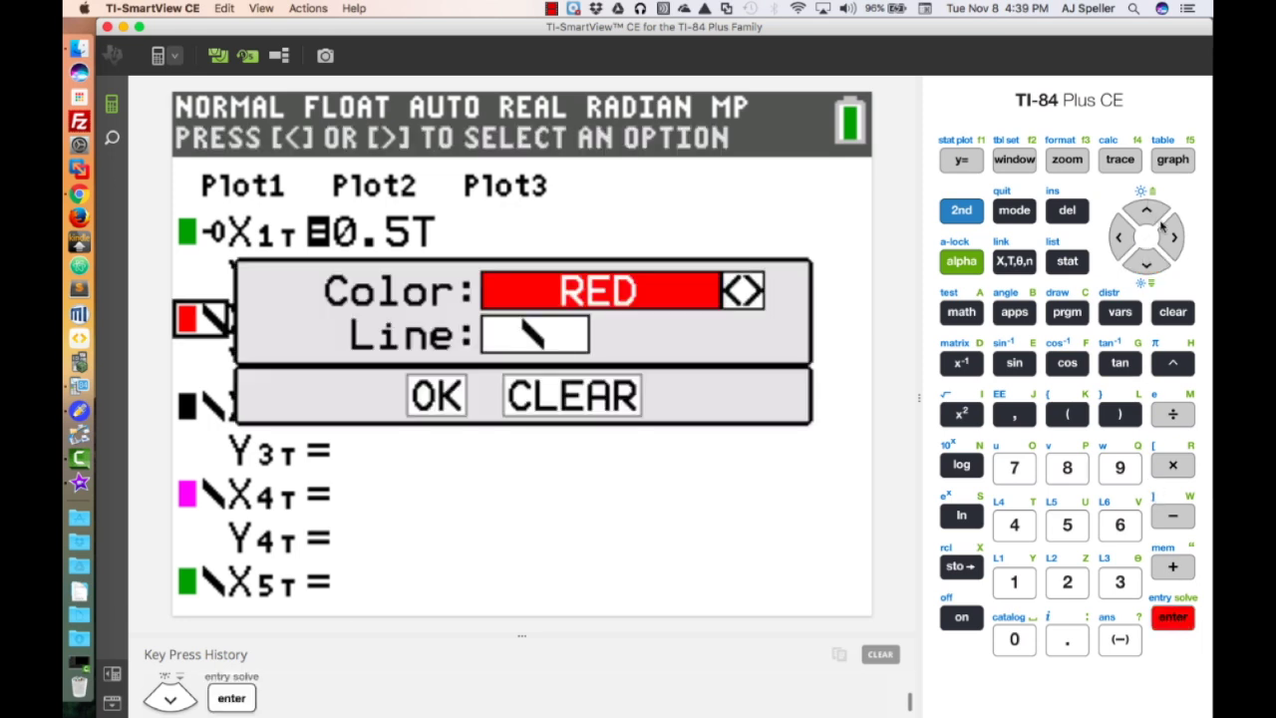
{"action": "left_click", "coordinate": [1173, 236]}
{"action": "left_click", "coordinate": [1173, 237]}
{"action": "left_click", "coordinate": [1173, 237]}
{"action": "left_click", "coordinate": [1174, 236]}
{"action": "left_click", "coordinate": [1173, 237]}
{"action": "left_click", "coordinate": [1174, 236]}
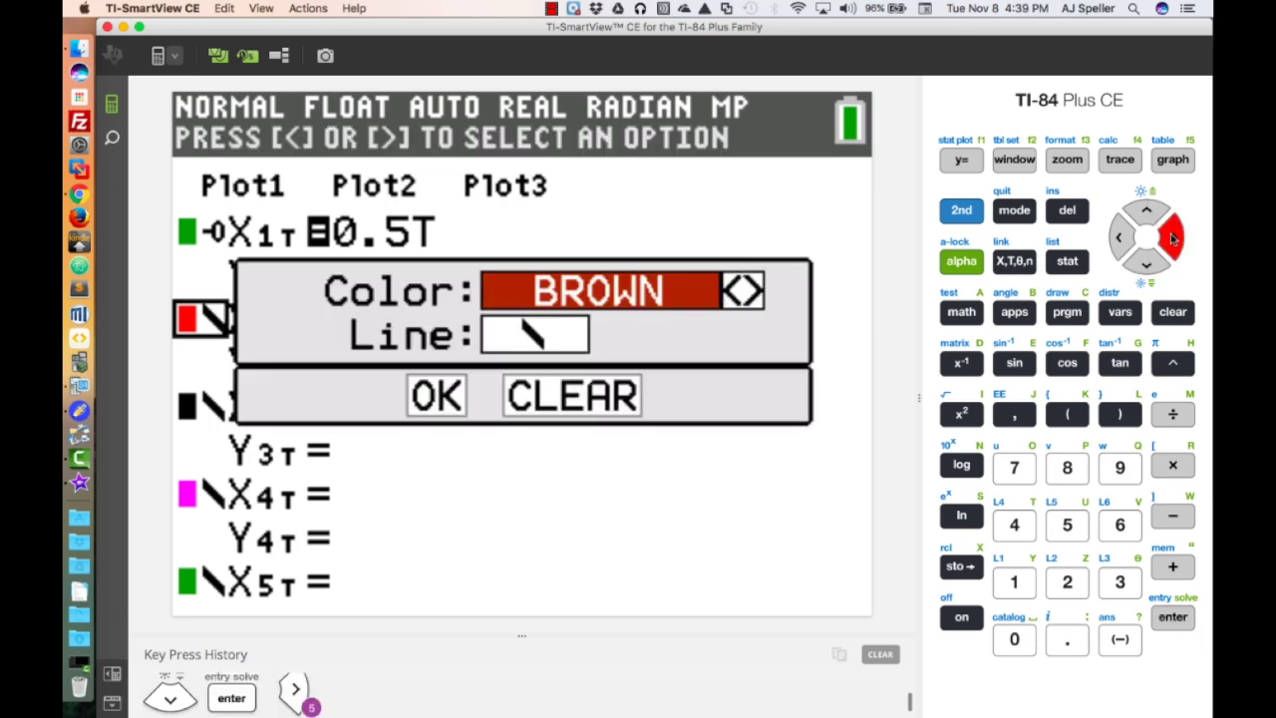
{"action": "left_click", "coordinate": [1119, 236]}
Step: Choose the circle-tipped path line style (-0) for the X2T/Y2T pair and apply the style settings
{"action": "left_click", "coordinate": [1147, 261]}
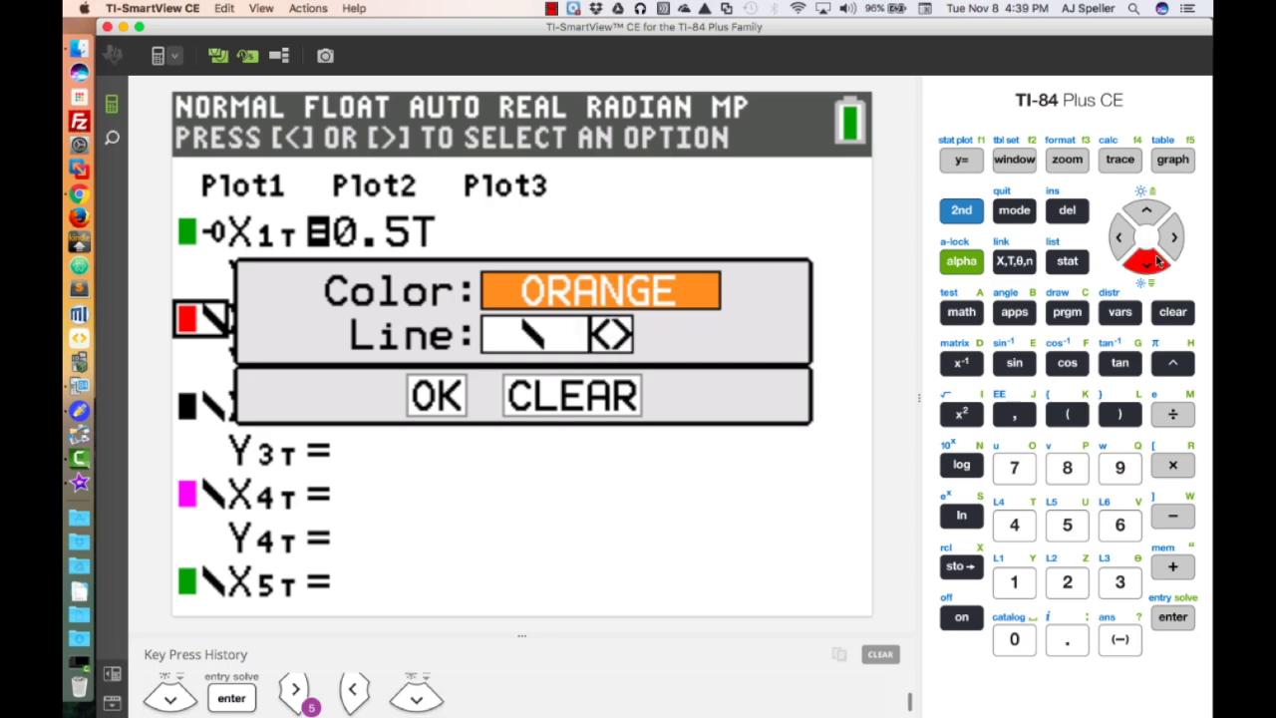
{"action": "key", "text": "Left"}
{"action": "key", "text": "Left"}
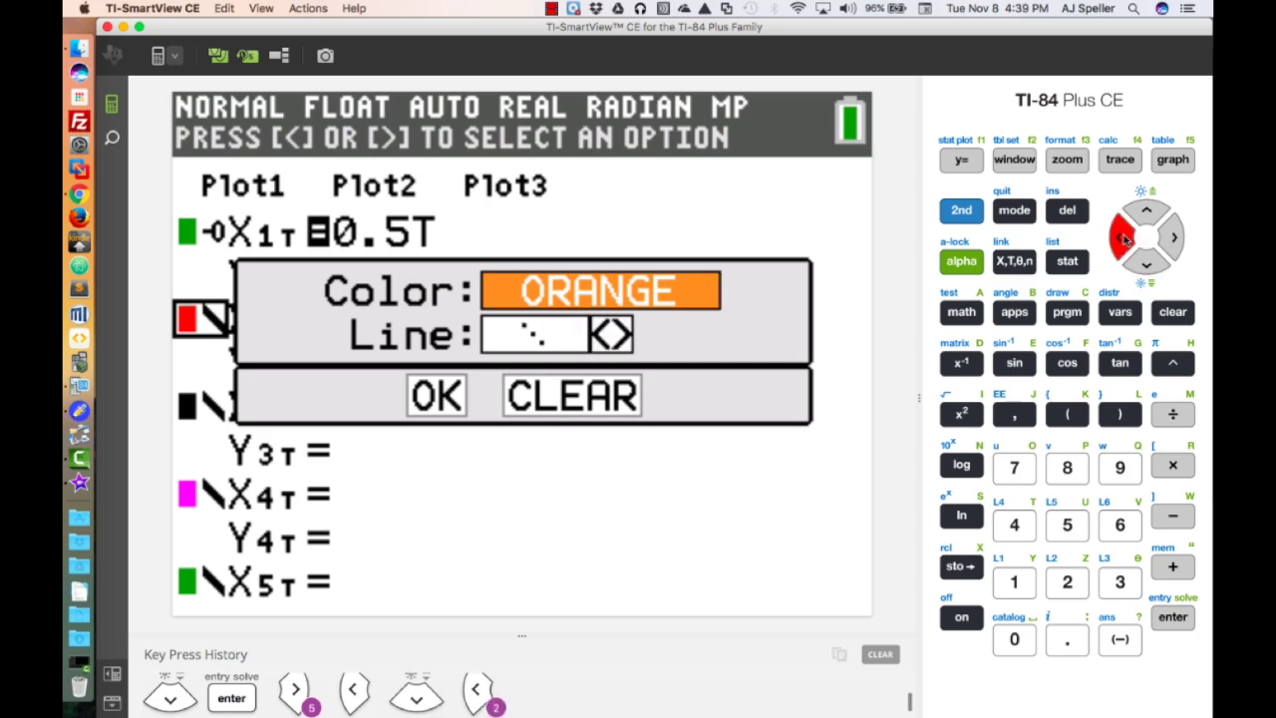
{"action": "left_click", "coordinate": [1176, 237]}
{"action": "left_click", "coordinate": [1177, 238]}
{"action": "left_click", "coordinate": [1175, 245]}
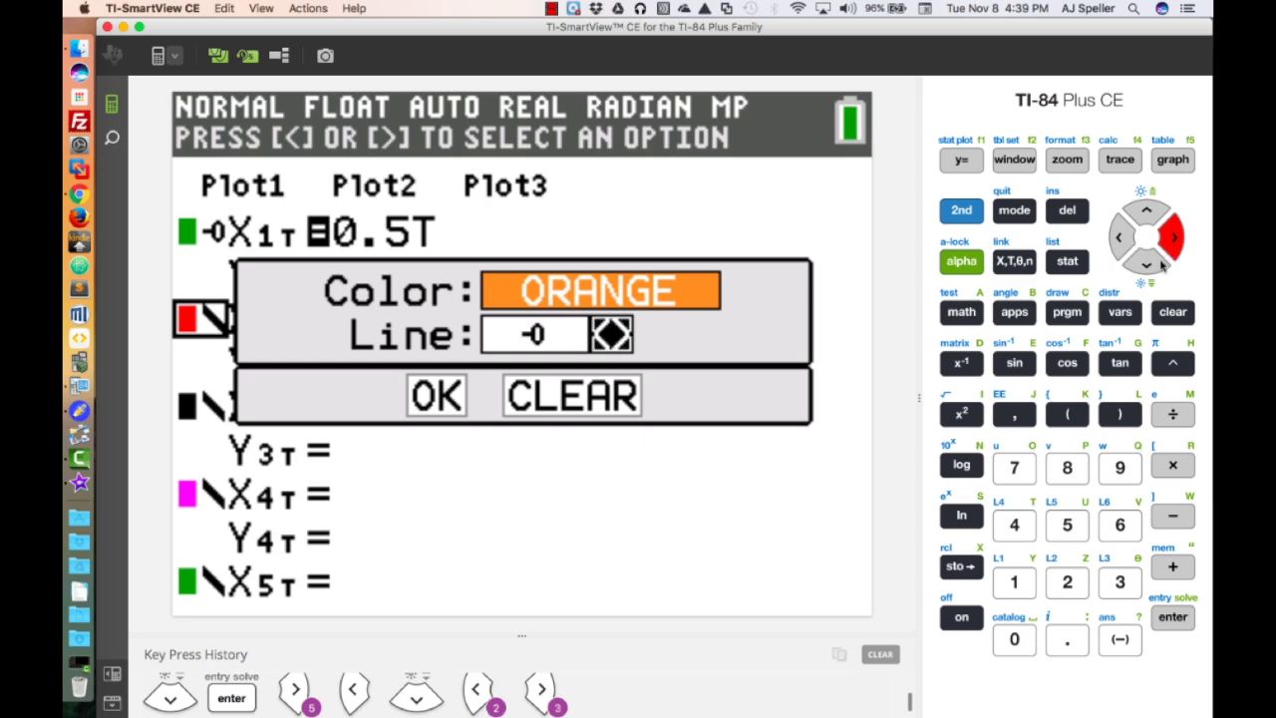
{"action": "left_click", "coordinate": [1155, 264]}
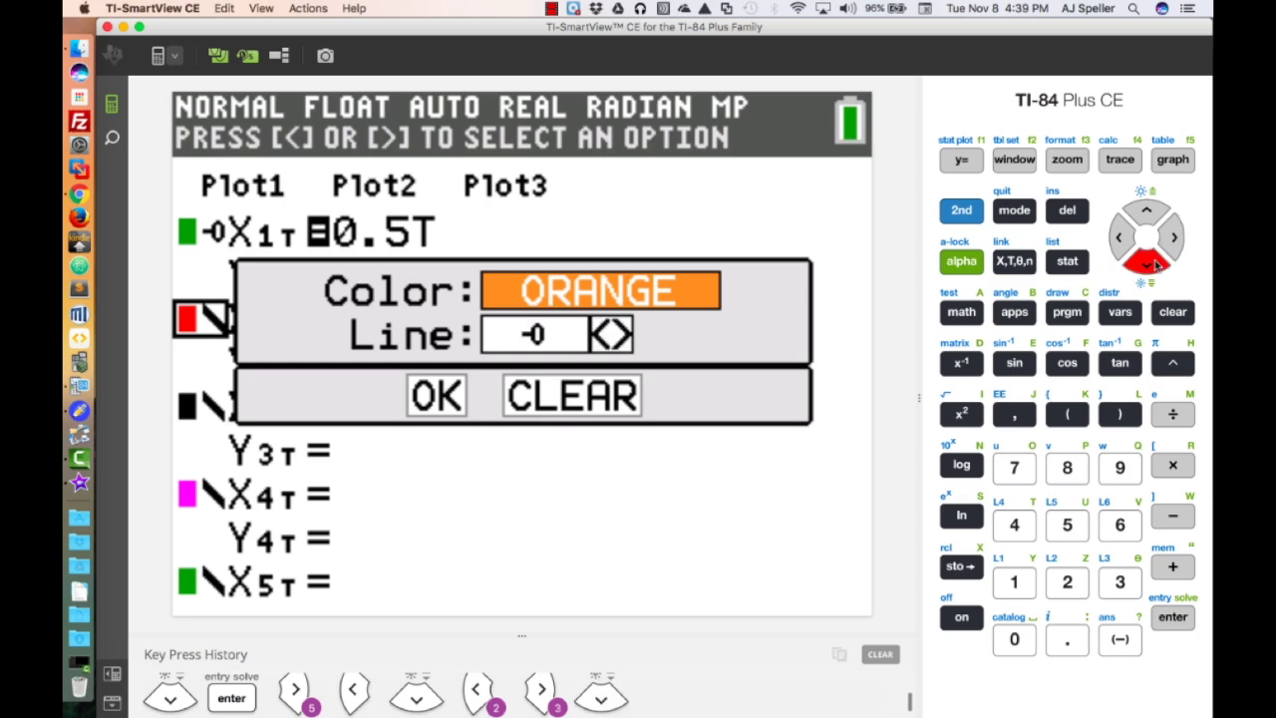
{"action": "left_click", "coordinate": [1173, 617]}
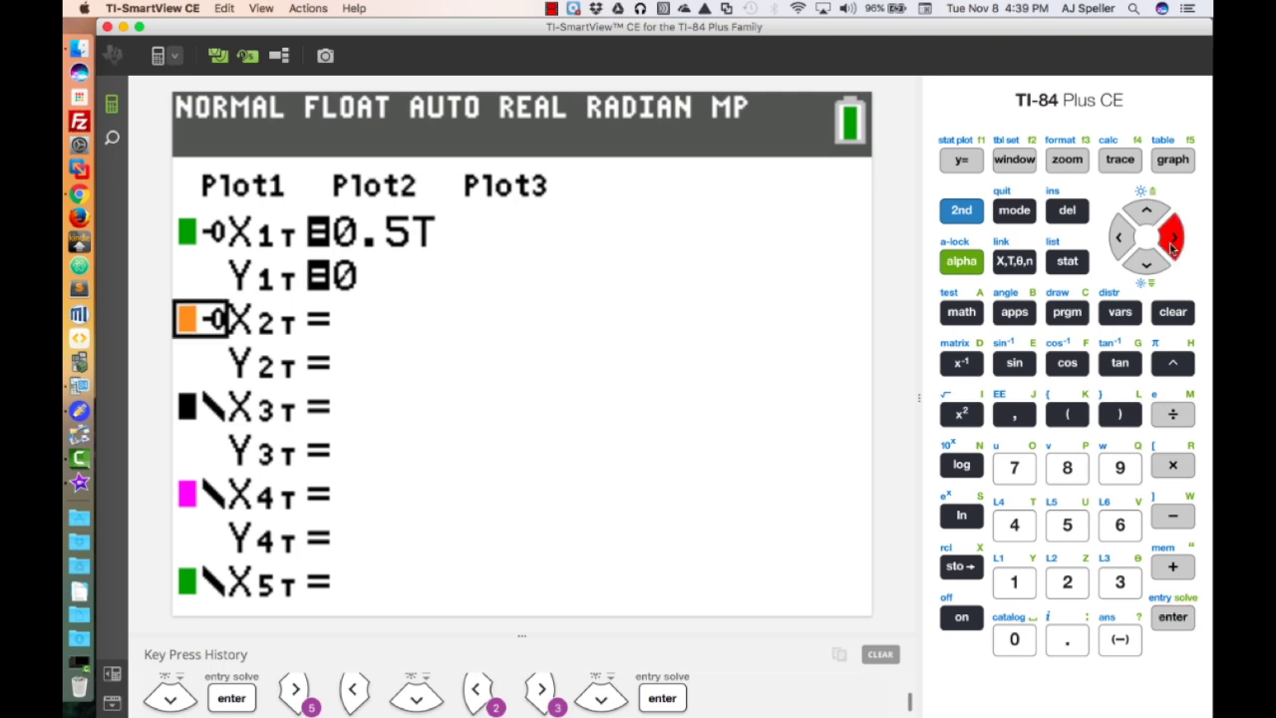
Step: Enter 0 as the X2T expression
{"action": "left_click", "coordinate": [1173, 246]}
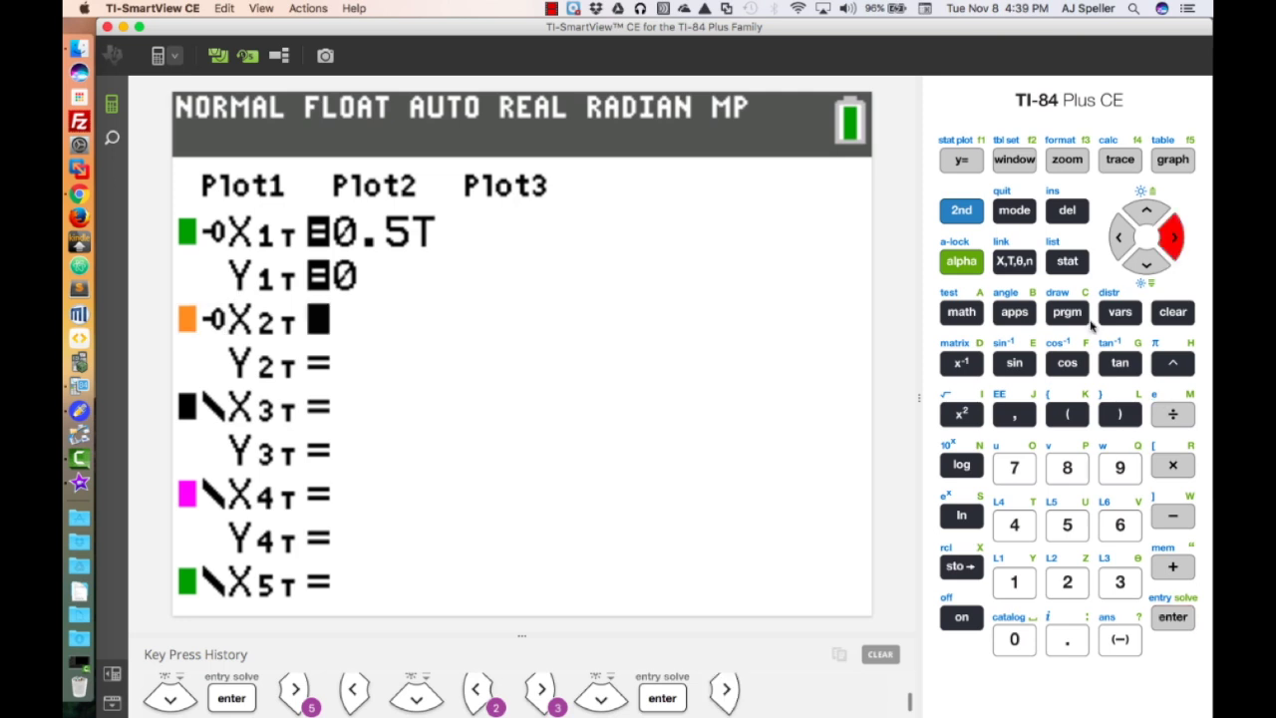
{"action": "left_click", "coordinate": [1178, 237]}
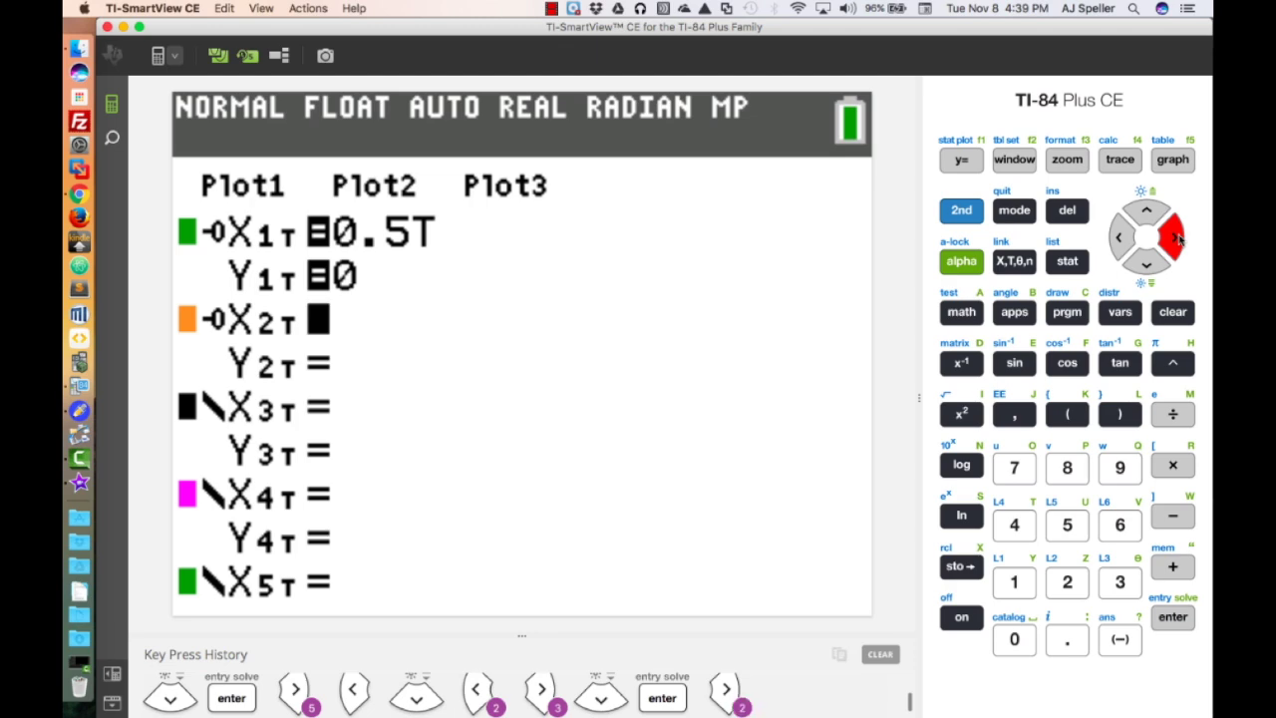
{"action": "left_click", "coordinate": [1014, 642]}
{"action": "left_click", "coordinate": [1146, 264]}
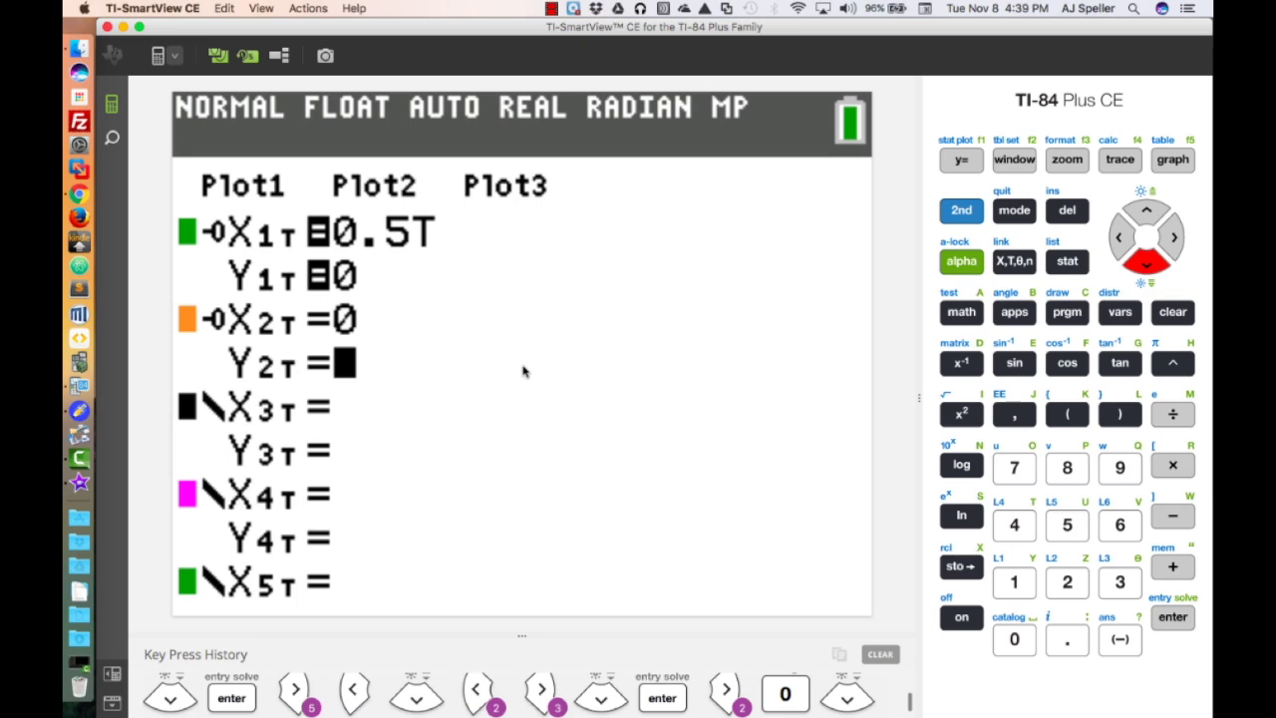
Step: Enter √(13²−(0.5T)²) as the Y2T expression
{"action": "left_click", "coordinate": [961, 212]}
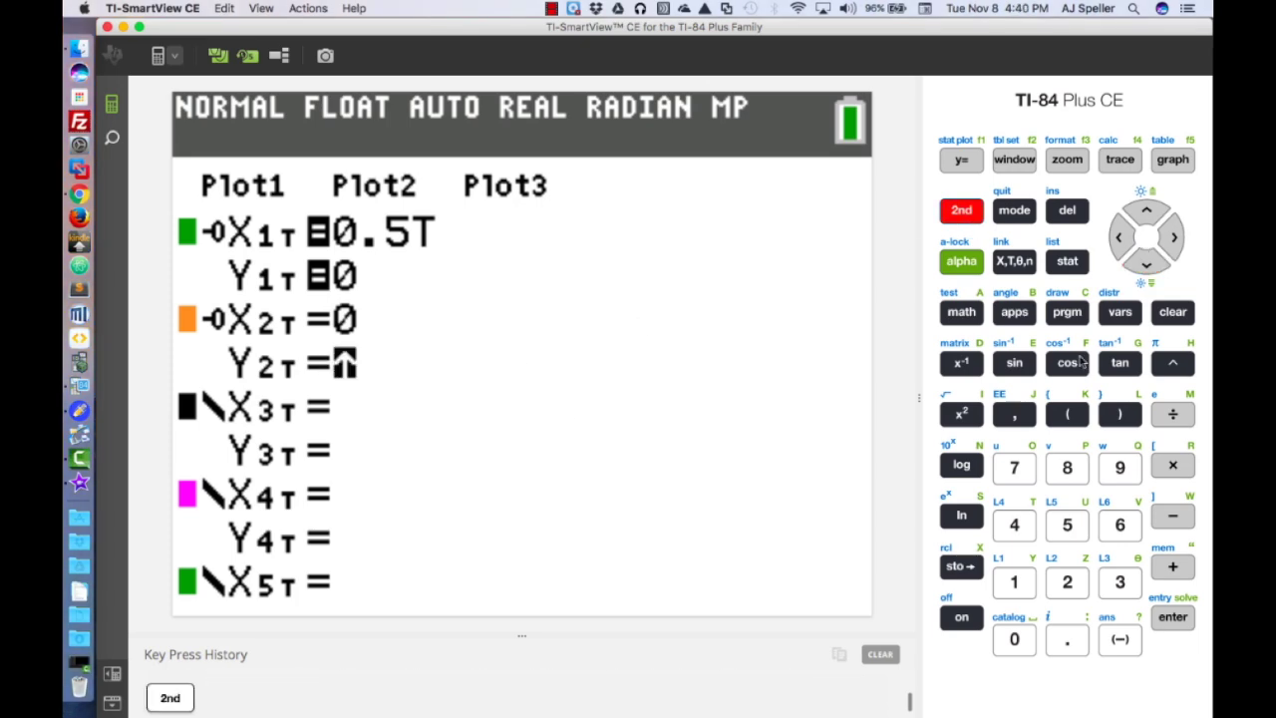
{"action": "left_click", "coordinate": [961, 415]}
{"action": "left_click", "coordinate": [1014, 583]}
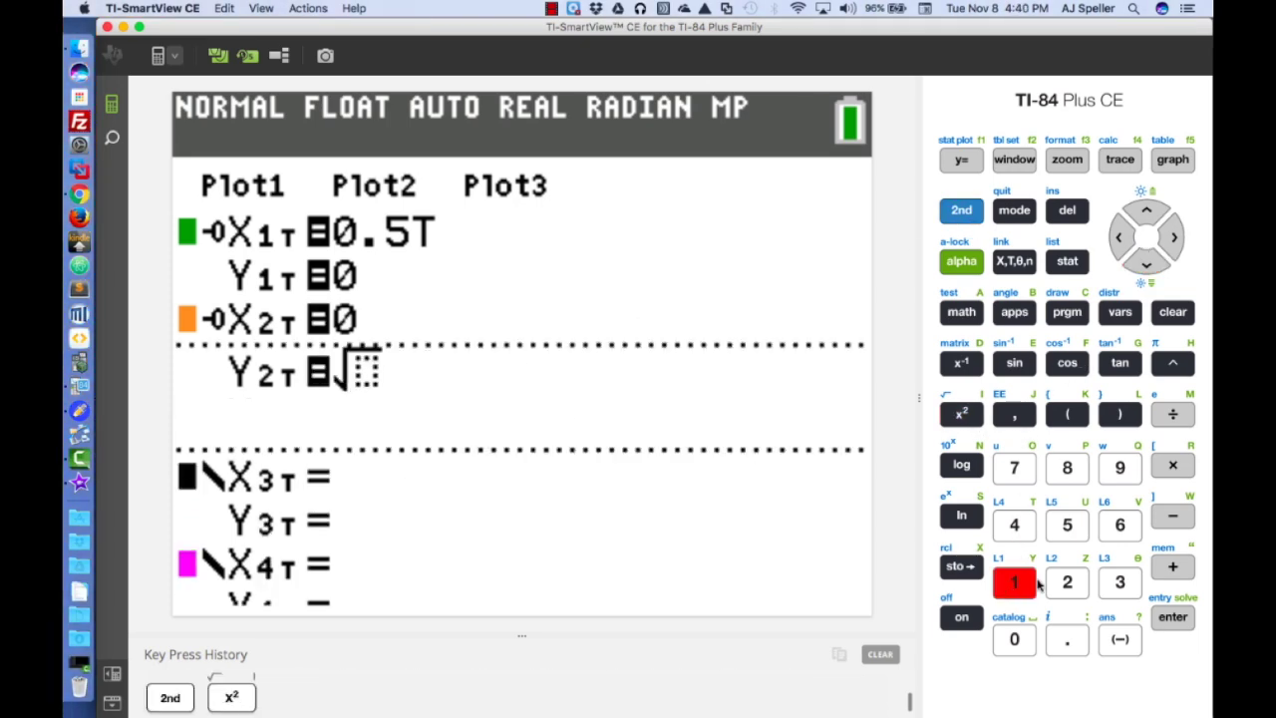
{"action": "left_click", "coordinate": [1119, 582]}
{"action": "left_click", "coordinate": [961, 414]}
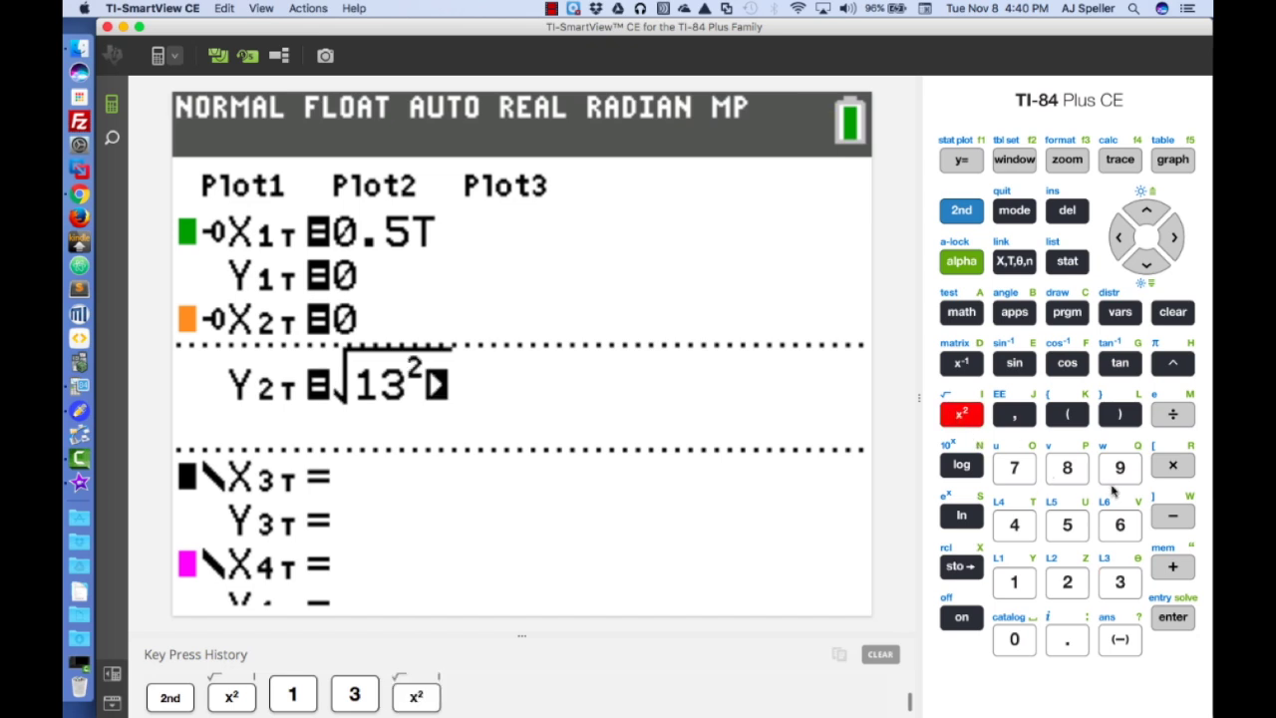
{"action": "left_click", "coordinate": [1171, 518]}
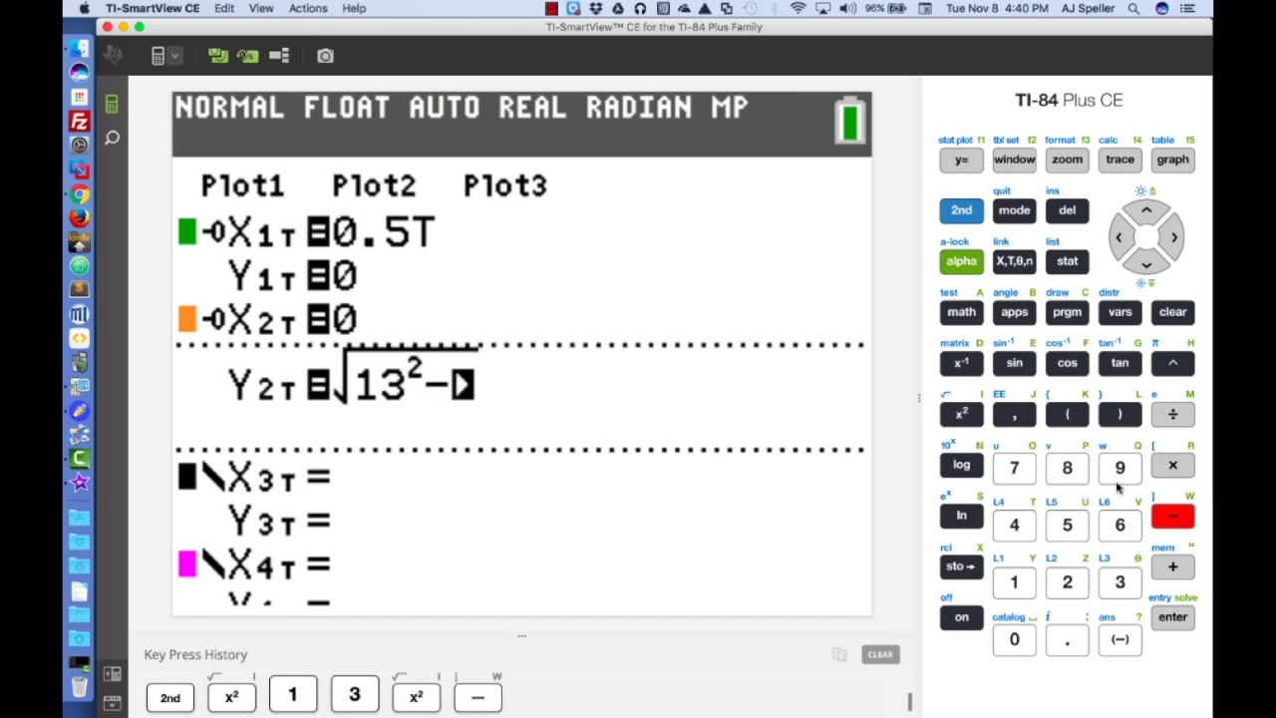
{"action": "left_click", "coordinate": [1067, 414]}
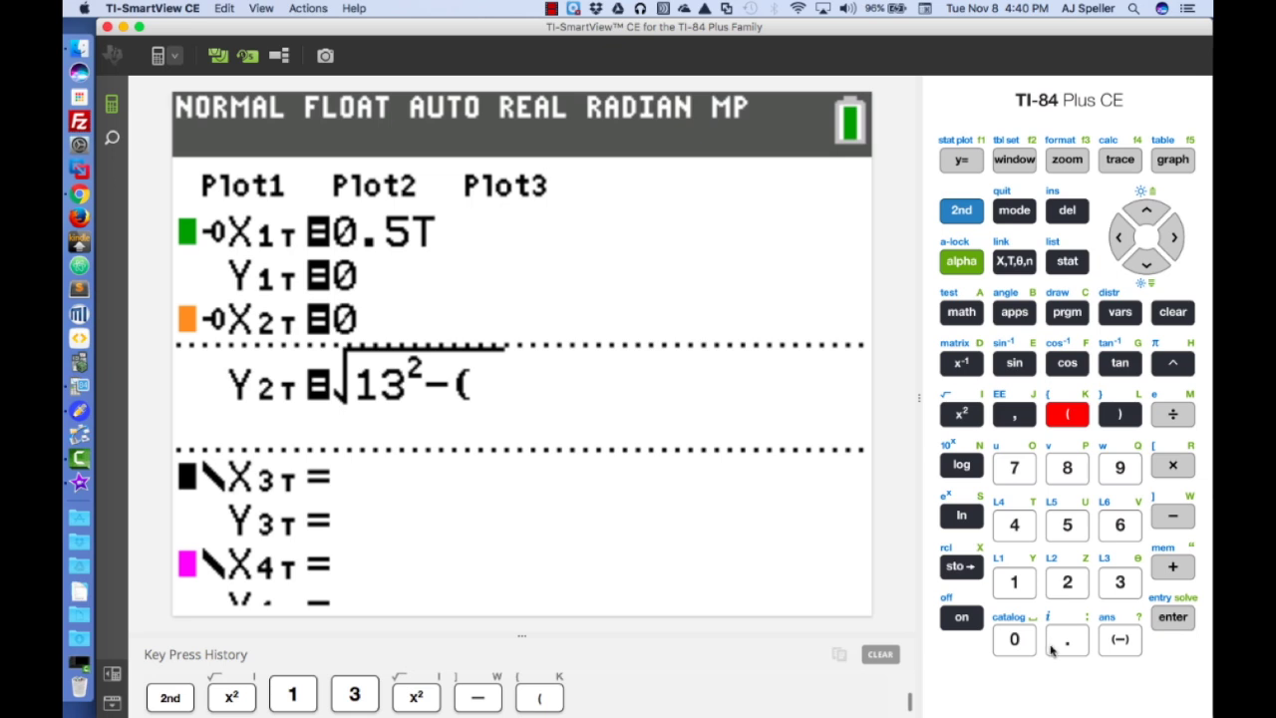
{"action": "left_click", "coordinate": [1015, 639]}
{"action": "left_click", "coordinate": [1067, 639]}
{"action": "left_click", "coordinate": [1067, 525]}
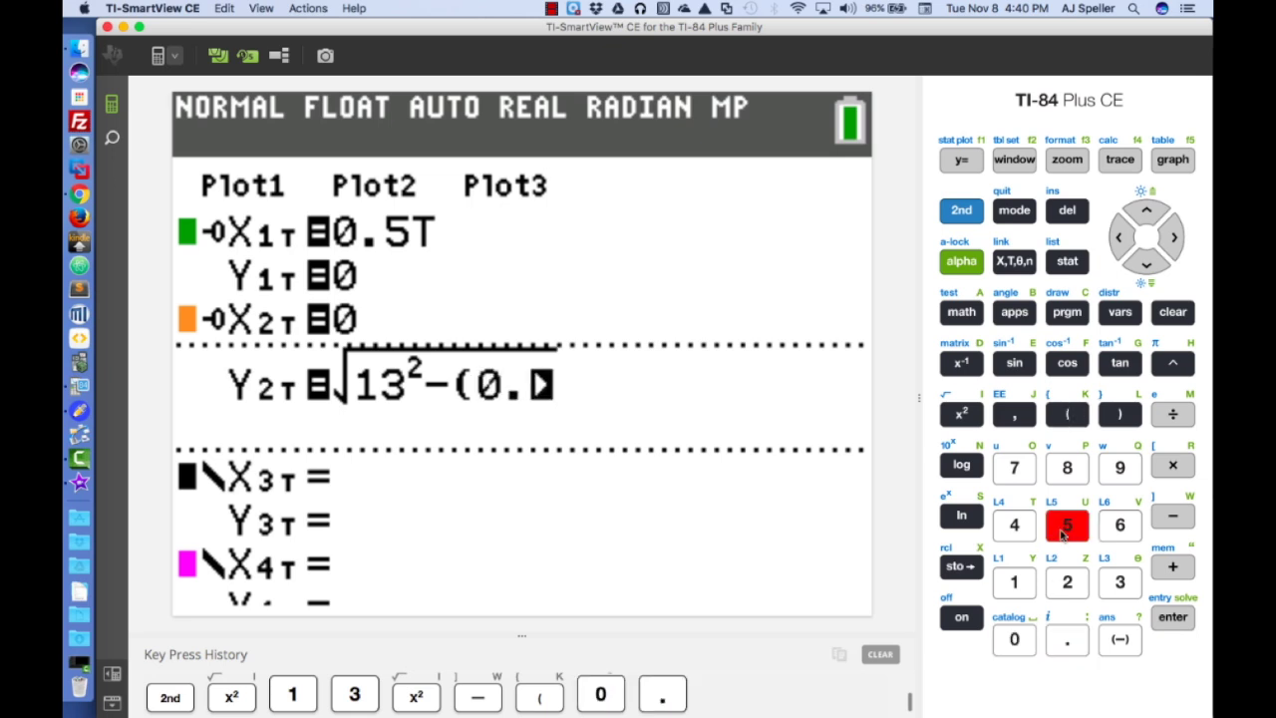
{"action": "left_click", "coordinate": [1014, 261]}
{"action": "left_click", "coordinate": [1112, 417]}
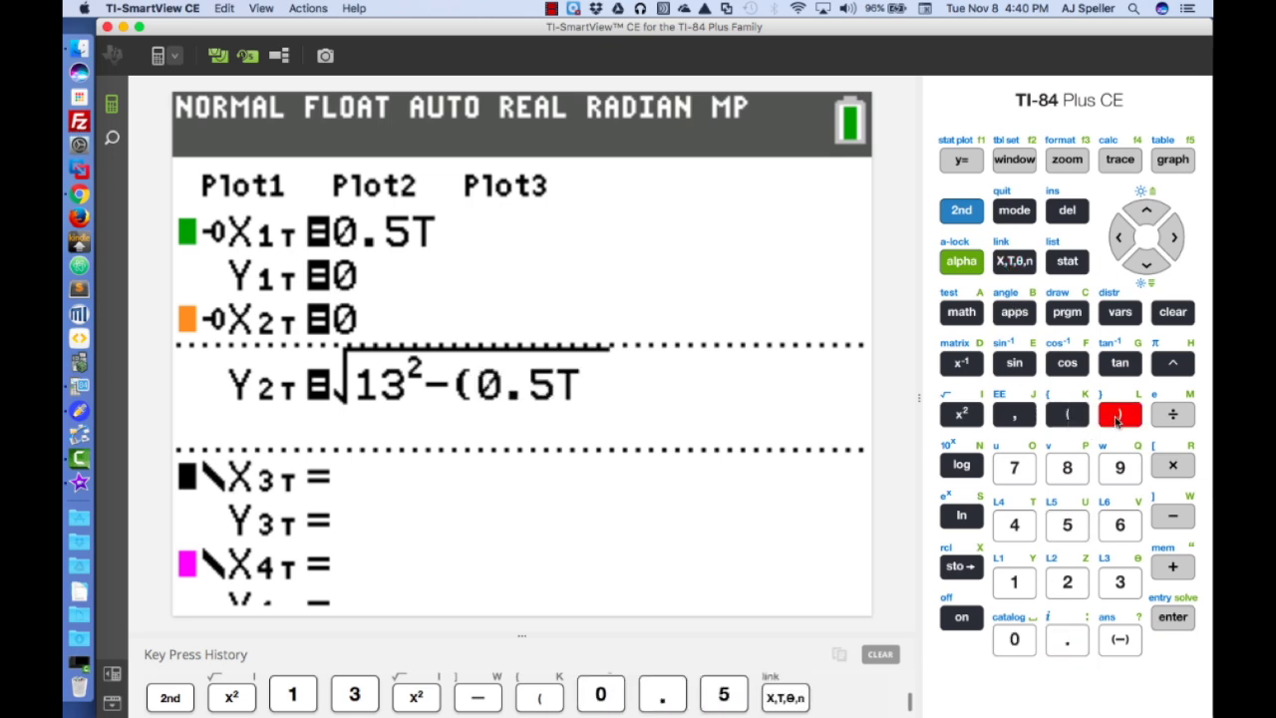
{"action": "left_click", "coordinate": [964, 413]}
{"action": "left_click", "coordinate": [1145, 263]}
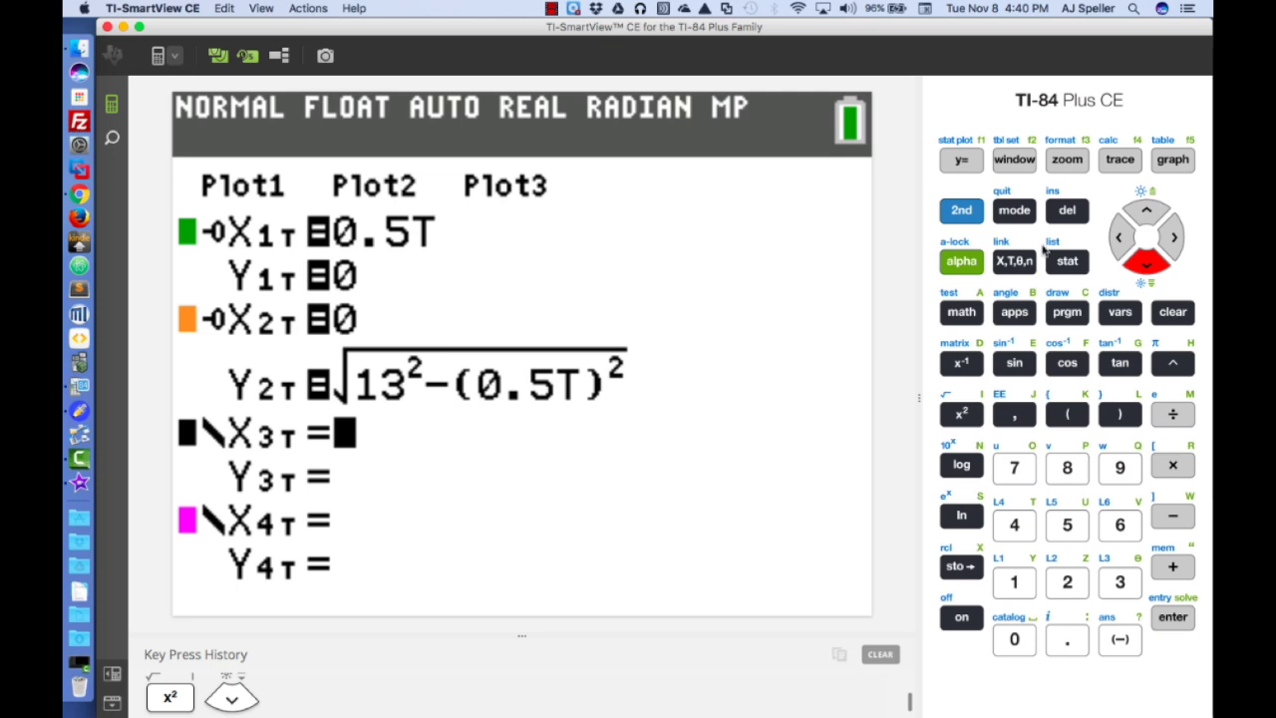
Step: Set the graph color of the X3T/Y3T pair to red and apply the style settings
{"action": "left_click", "coordinate": [1119, 238]}
{"action": "left_click", "coordinate": [1119, 238]}
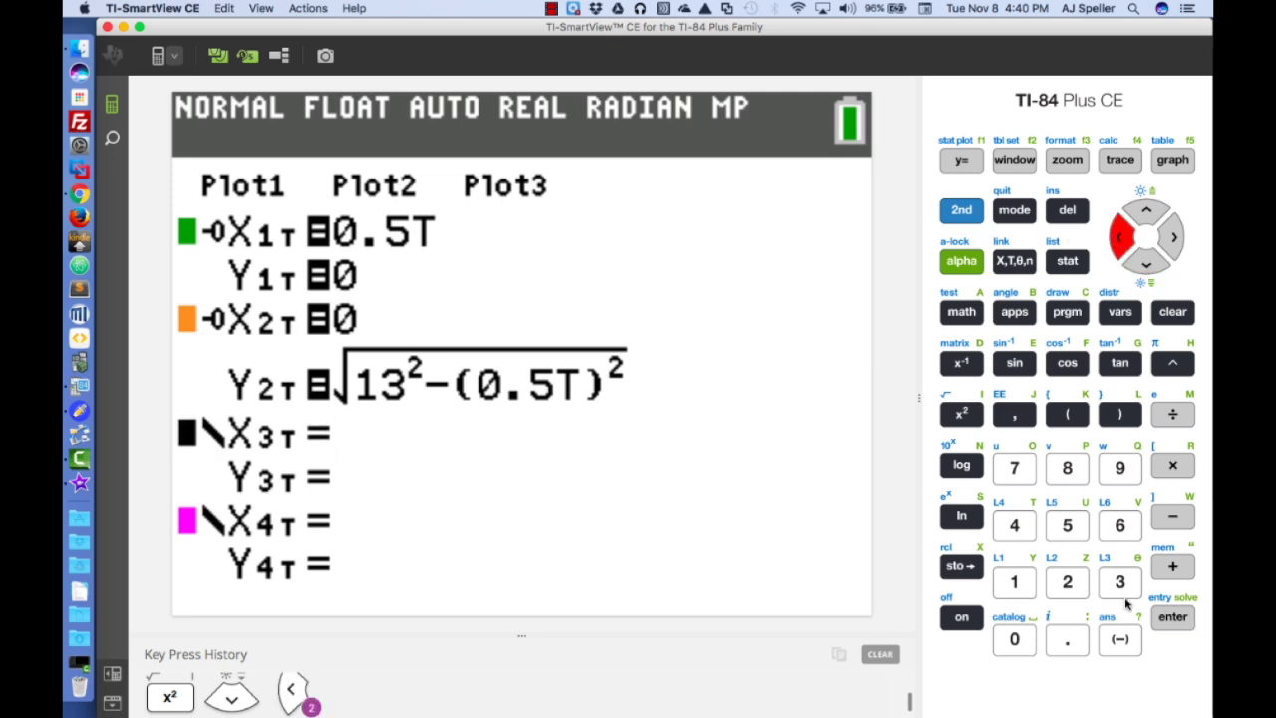
{"action": "left_click", "coordinate": [1174, 620]}
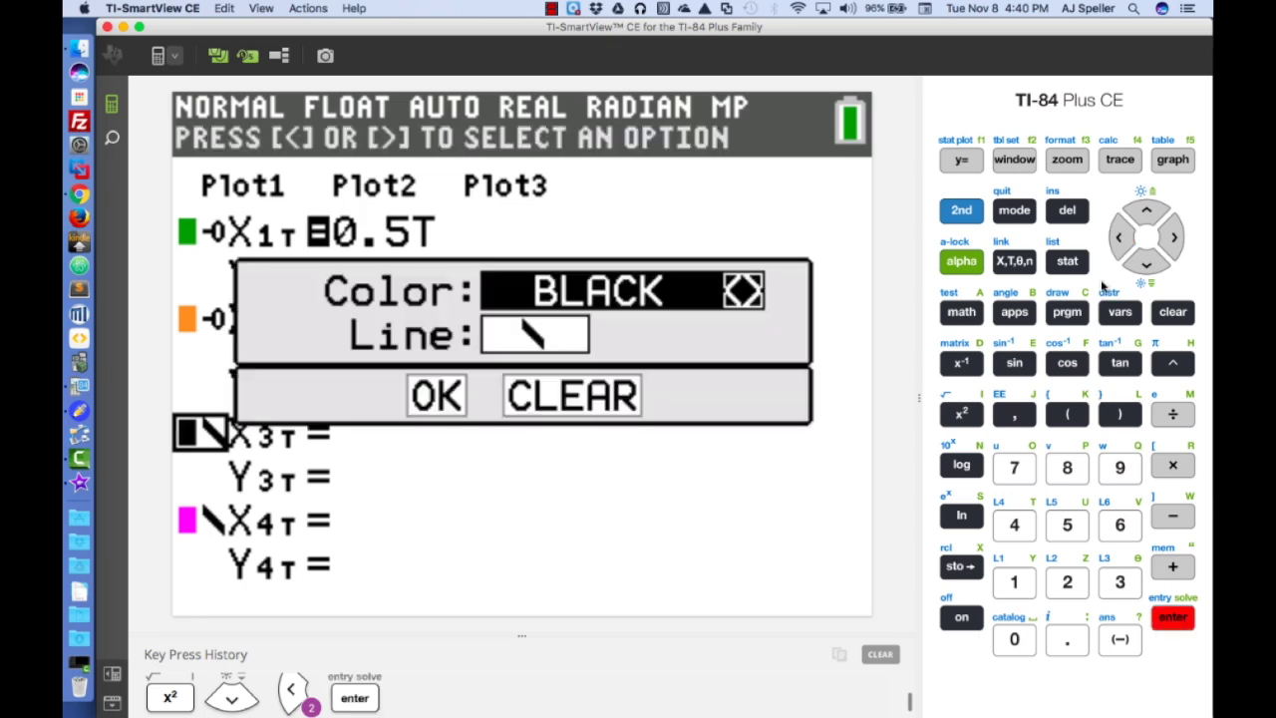
{"action": "left_click", "coordinate": [1172, 236]}
{"action": "left_click", "coordinate": [1172, 236]}
{"action": "left_click", "coordinate": [1173, 237]}
{"action": "left_click", "coordinate": [1173, 236]}
{"action": "left_click", "coordinate": [1173, 236]}
{"action": "left_click", "coordinate": [1173, 236]}
{"action": "left_click", "coordinate": [1173, 236]}
{"action": "left_click", "coordinate": [1173, 236]}
{"action": "left_click", "coordinate": [1172, 236]}
{"action": "left_click", "coordinate": [1173, 237]}
{"action": "left_click", "coordinate": [1173, 237]}
{"action": "left_click", "coordinate": [1172, 236]}
{"action": "left_click", "coordinate": [1173, 236]}
{"action": "left_click", "coordinate": [1173, 237]}
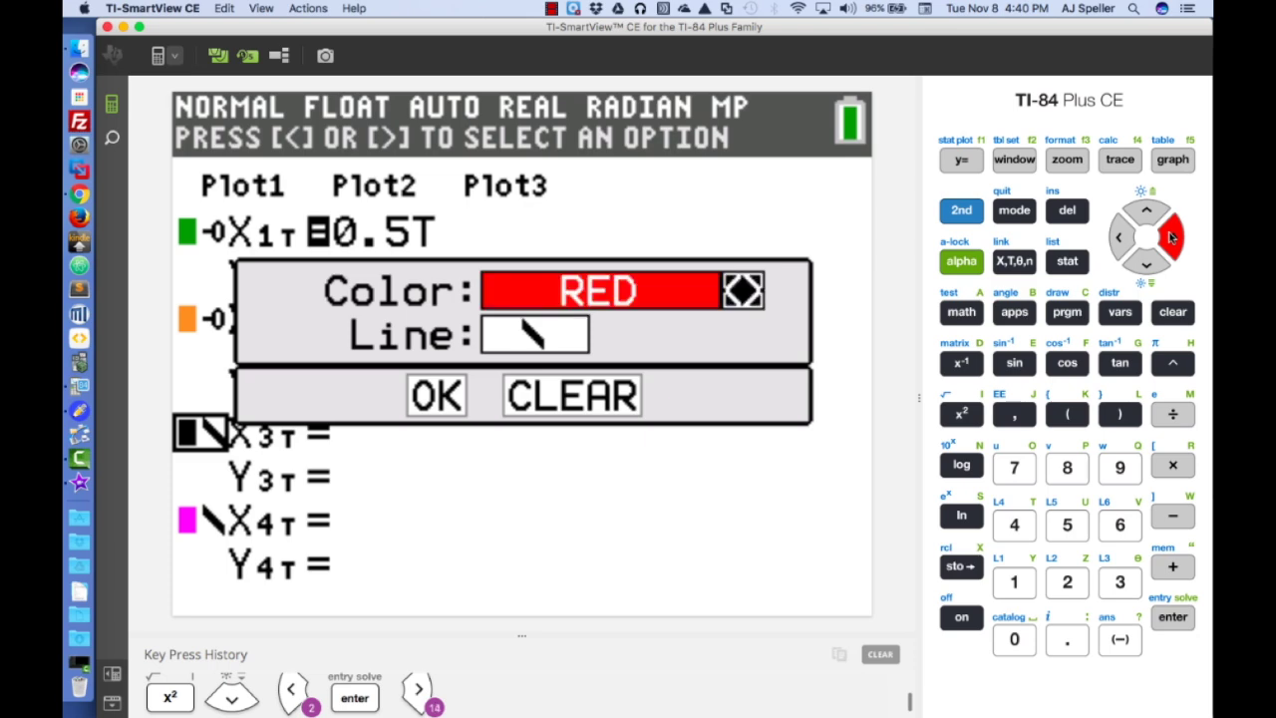
{"action": "left_click", "coordinate": [1146, 265]}
{"action": "left_click", "coordinate": [1175, 617]}
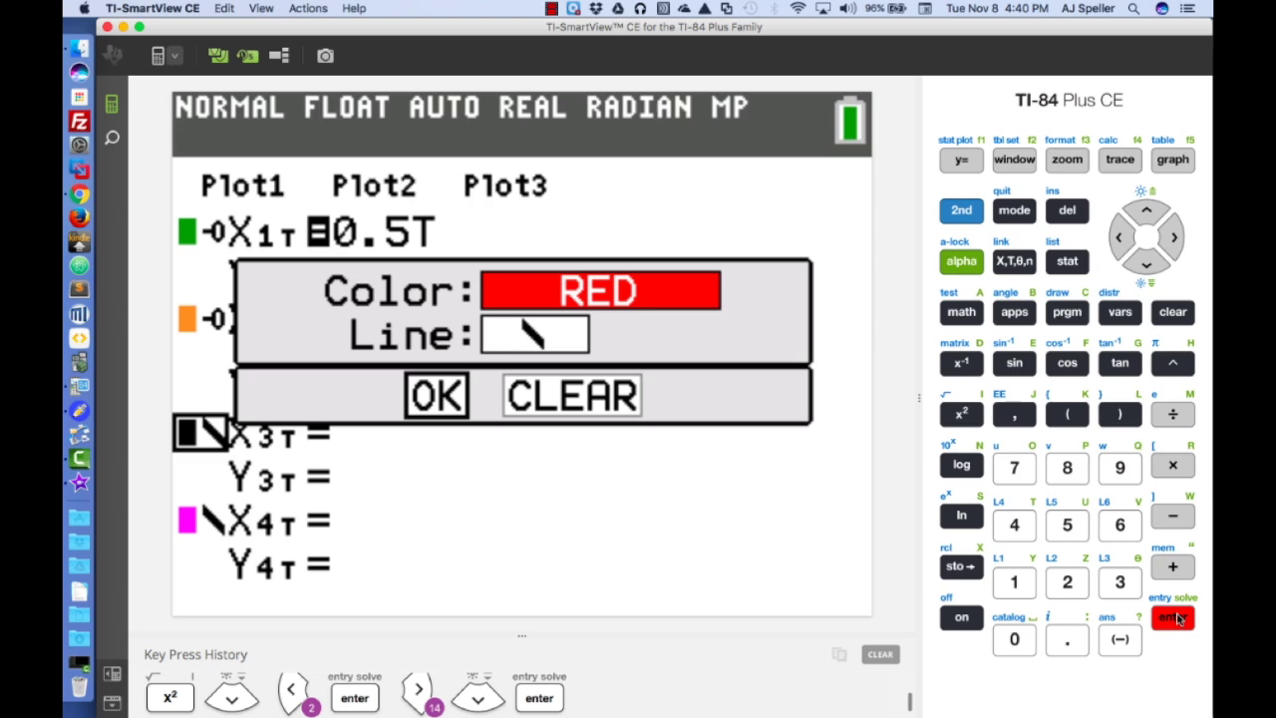
{"action": "left_click", "coordinate": [1174, 617]}
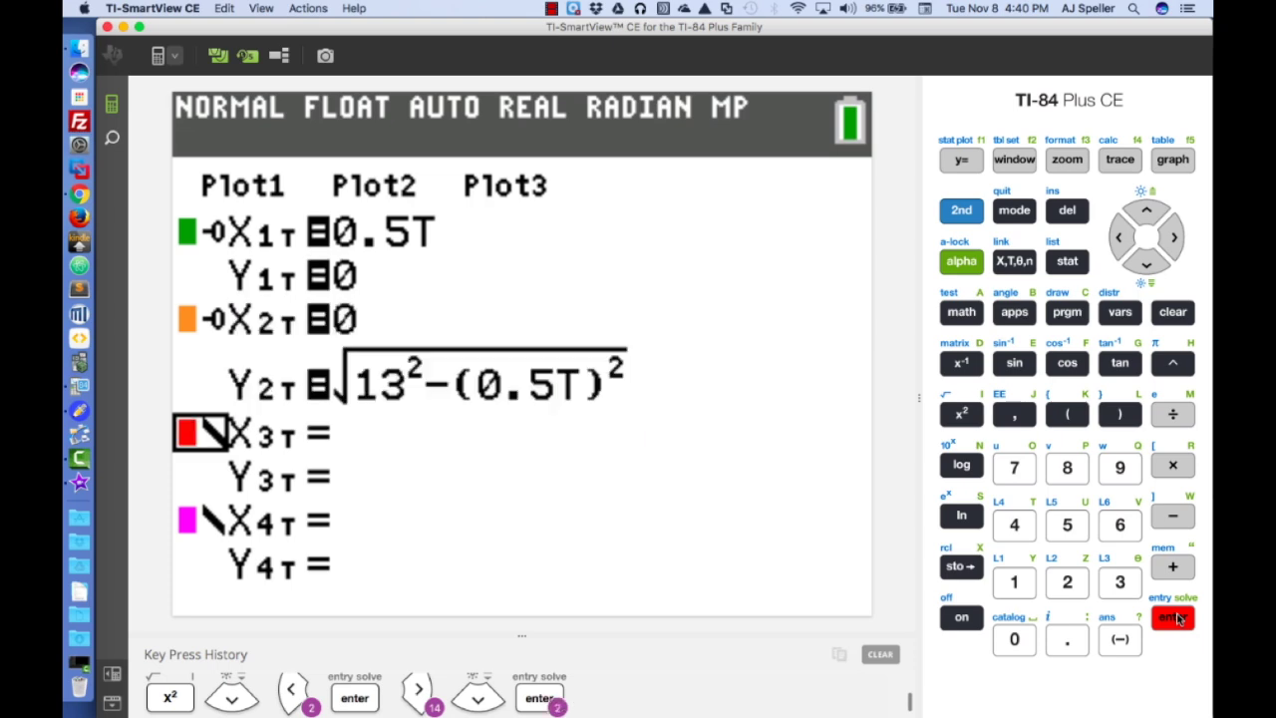
Step: Enter 0.5T as the X3T expression
{"action": "left_click", "coordinate": [1174, 237]}
{"action": "left_click", "coordinate": [1175, 238]}
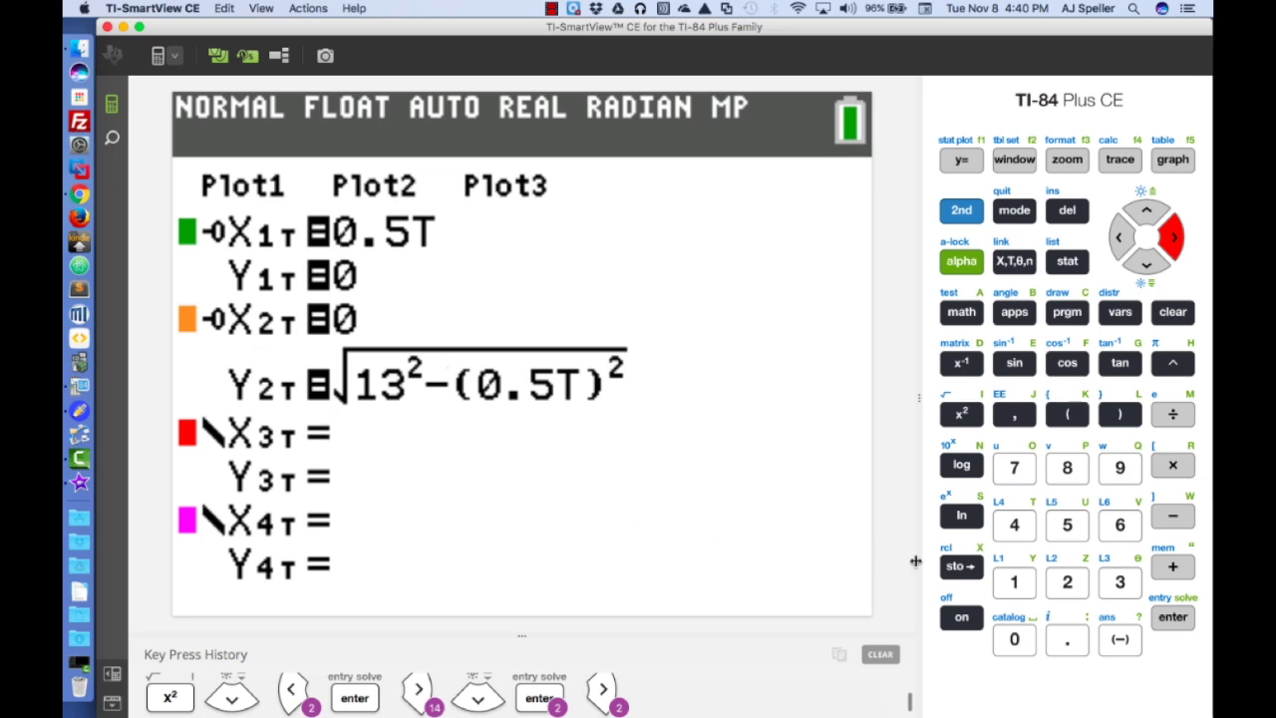
{"action": "left_click", "coordinate": [1027, 638]}
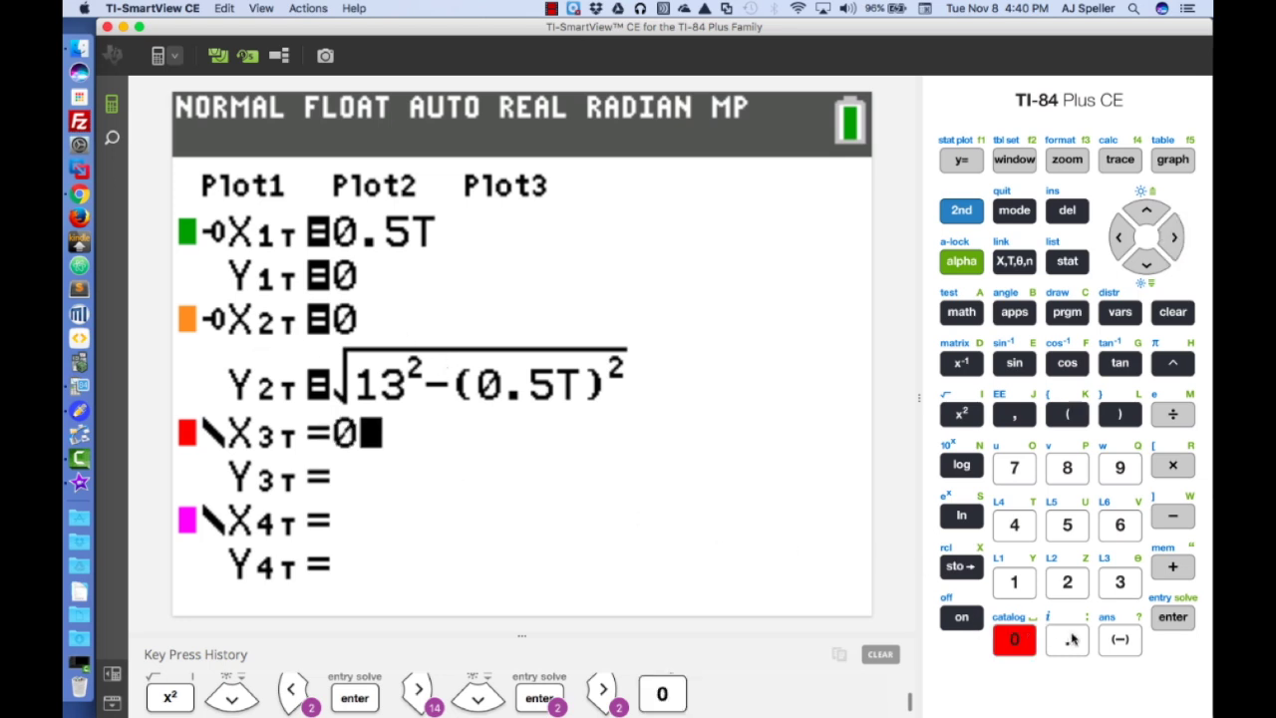
{"action": "left_click", "coordinate": [1068, 639]}
{"action": "left_click", "coordinate": [1068, 526]}
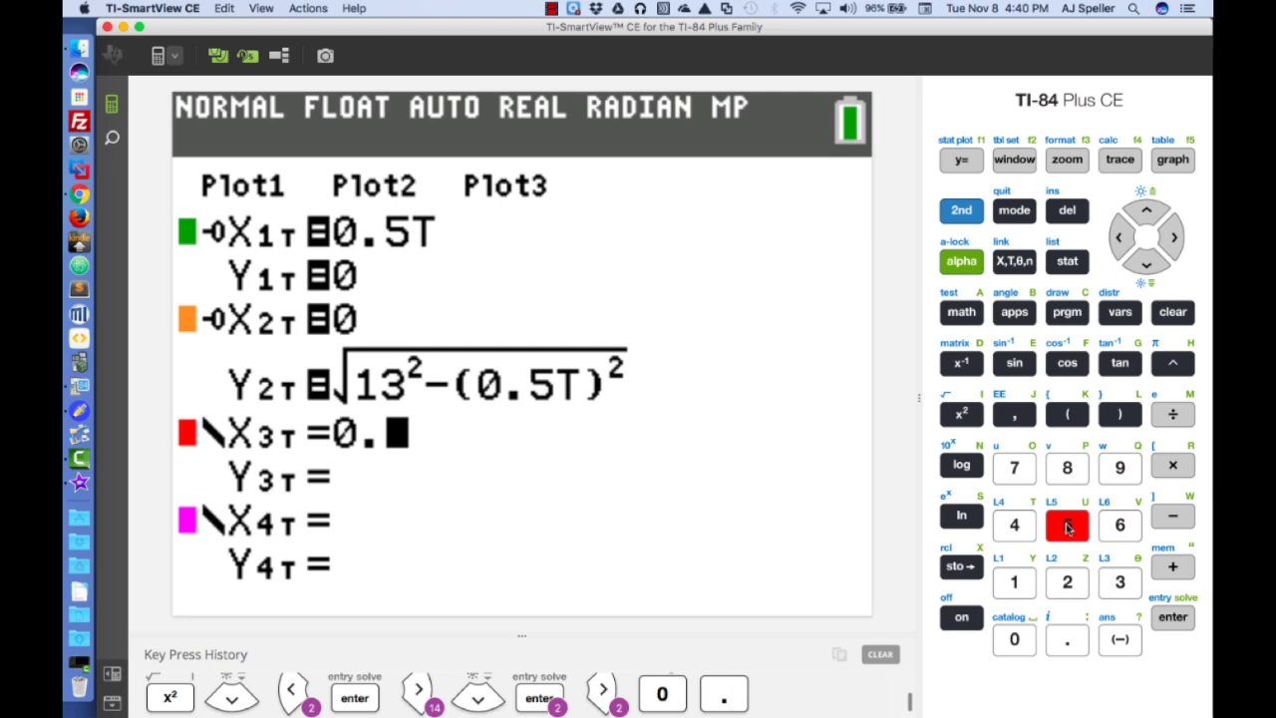
{"action": "left_click", "coordinate": [1014, 261]}
{"action": "left_click", "coordinate": [1143, 263]}
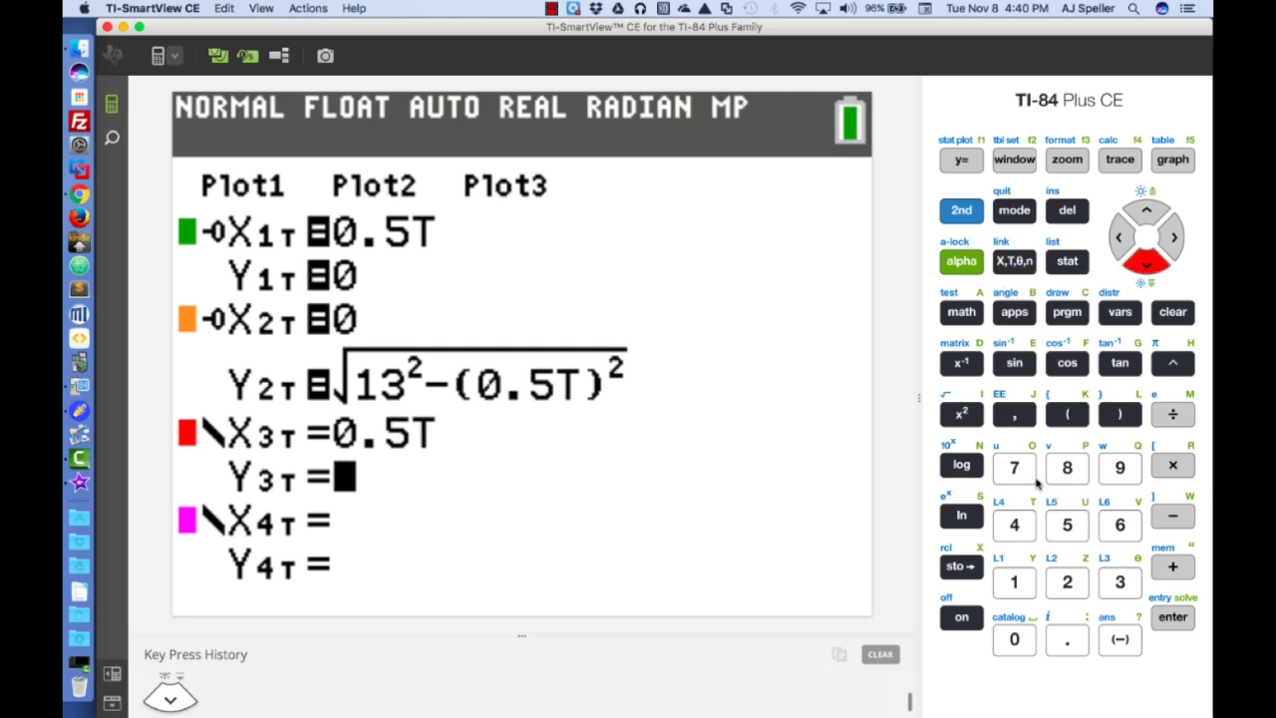
Step: Enter √(13²−(0.5T)²) as the Y3T expression
{"action": "left_click", "coordinate": [959, 210]}
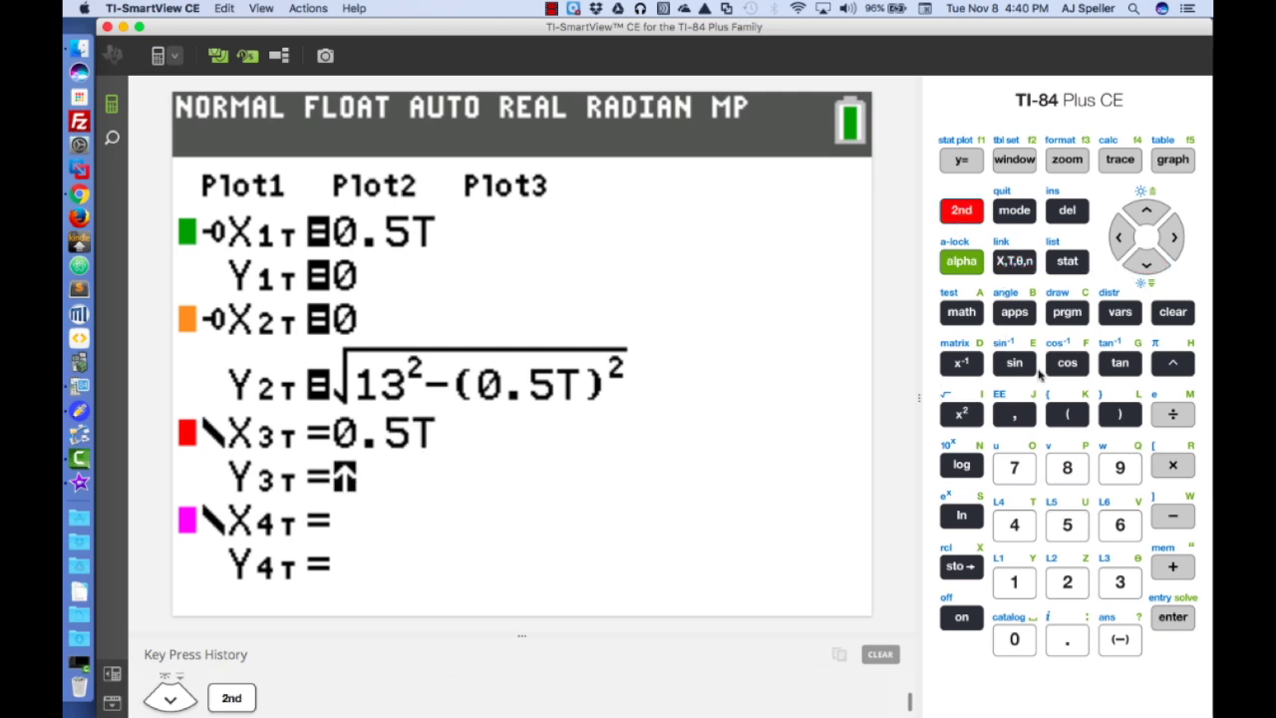
{"action": "left_click", "coordinate": [962, 419]}
{"action": "left_click", "coordinate": [1007, 588]}
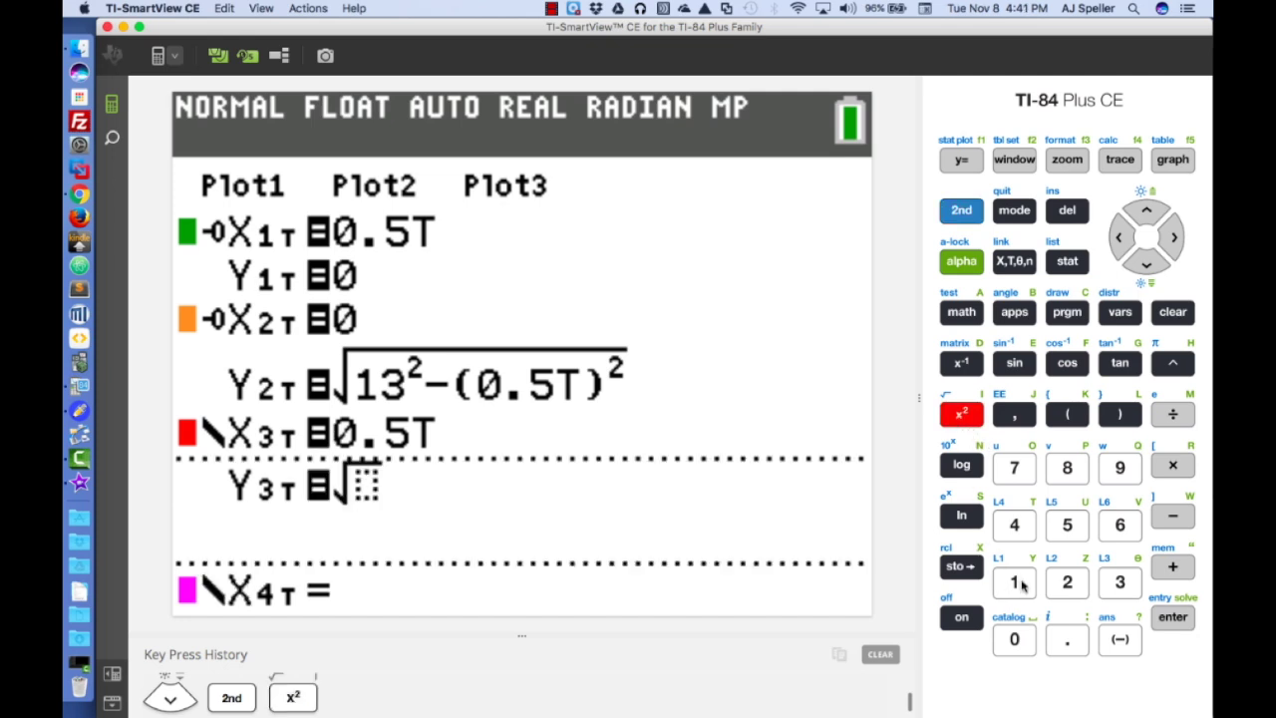
{"action": "left_click", "coordinate": [1119, 582]}
{"action": "left_click", "coordinate": [961, 413]}
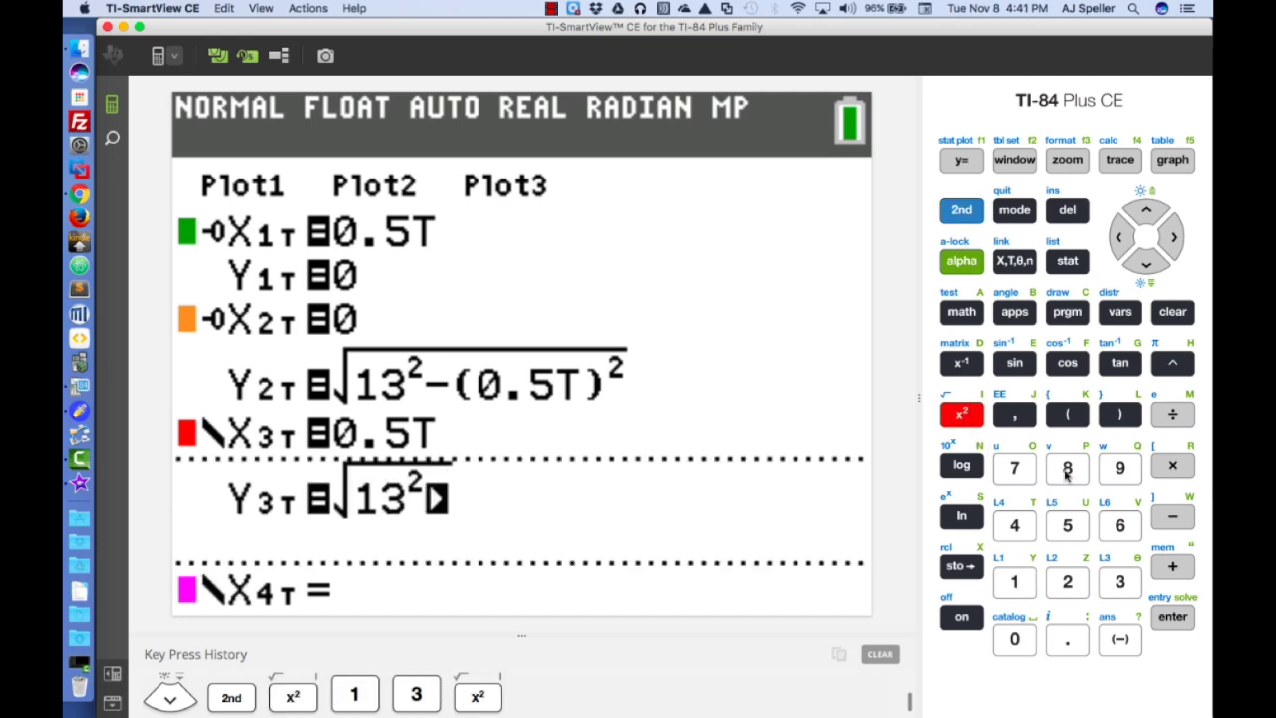
{"action": "left_click", "coordinate": [1175, 518]}
{"action": "left_click", "coordinate": [1075, 415]}
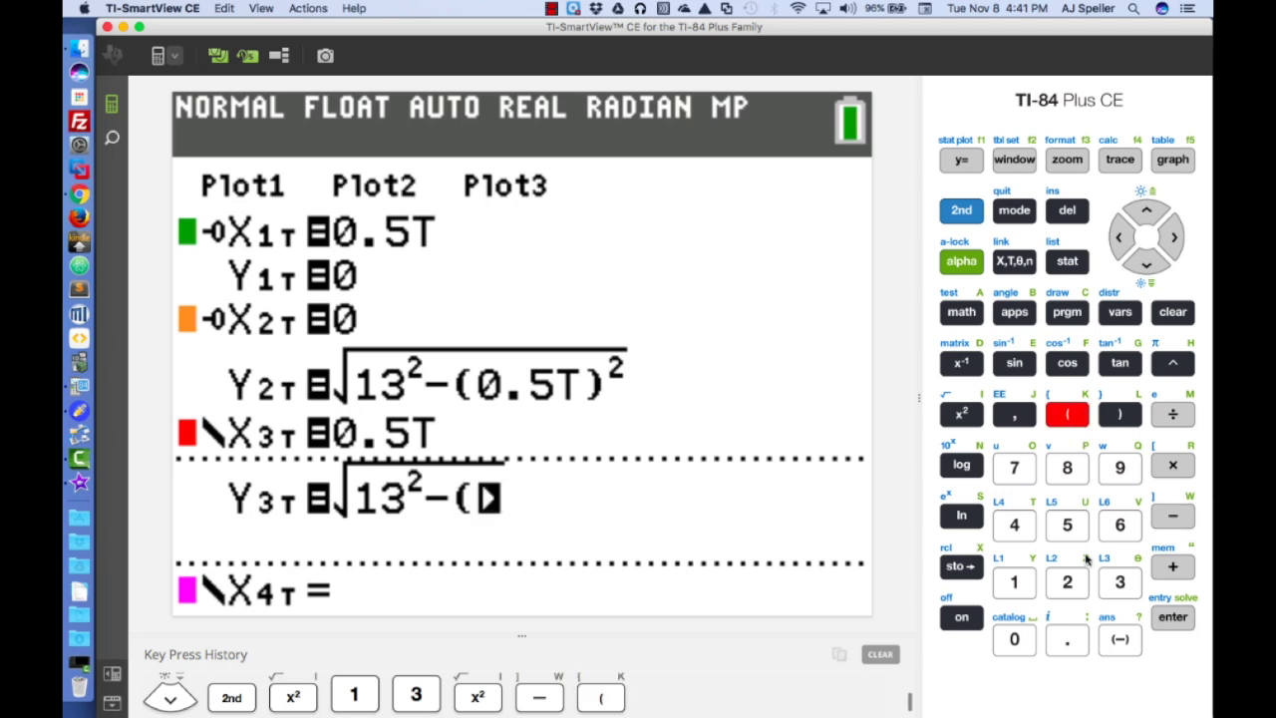
{"action": "left_click", "coordinate": [1025, 642]}
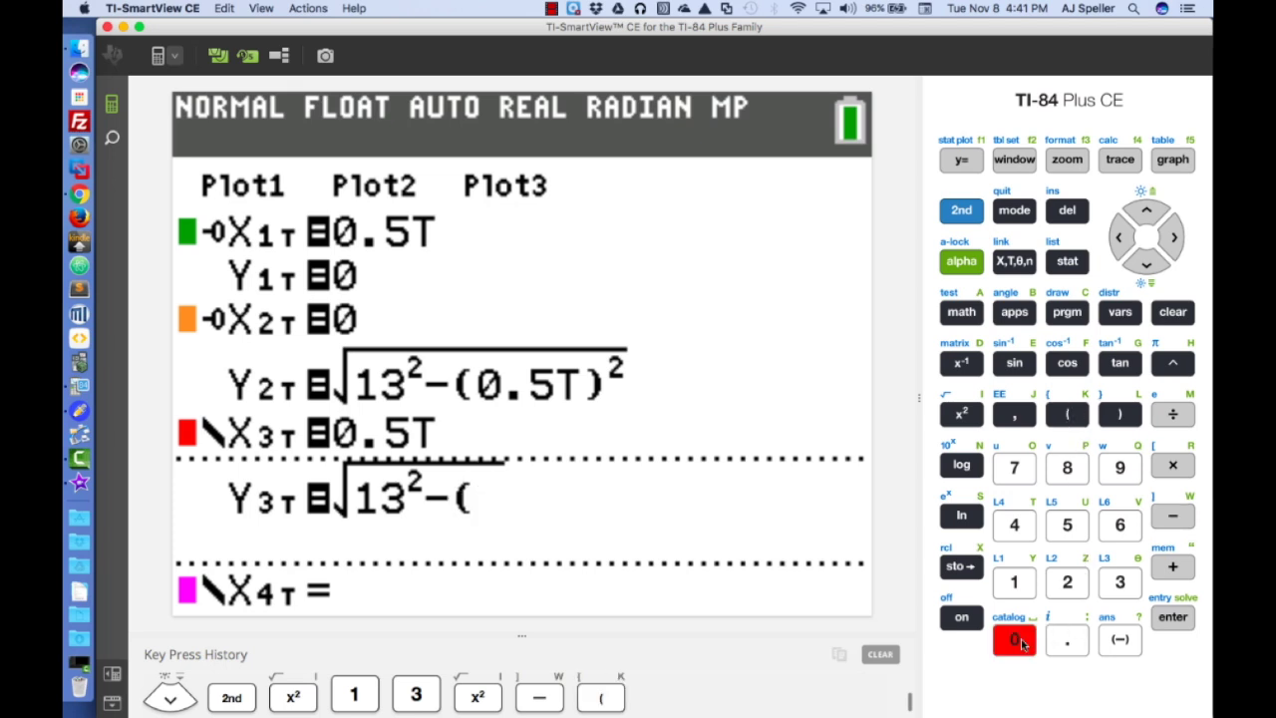
{"action": "left_click", "coordinate": [1067, 639]}
{"action": "left_click", "coordinate": [1069, 525]}
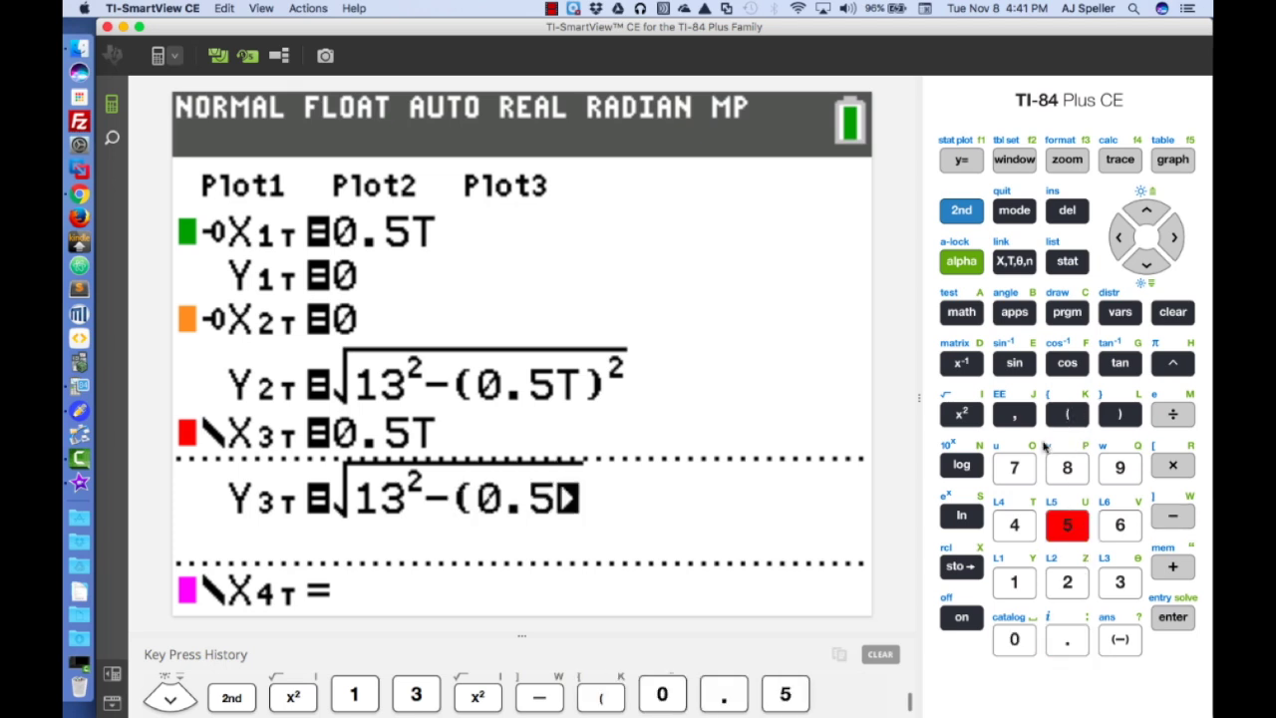
{"action": "left_click", "coordinate": [1014, 261]}
{"action": "left_click", "coordinate": [1120, 414]}
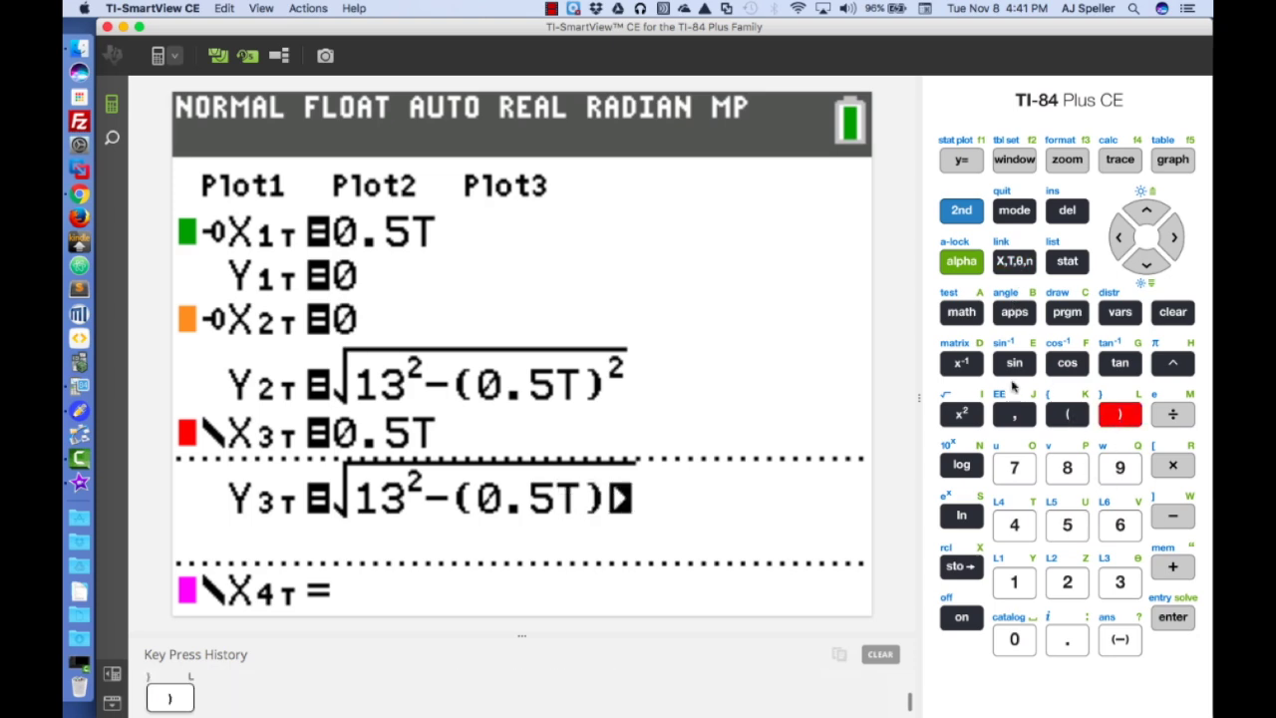
{"action": "left_click", "coordinate": [963, 415]}
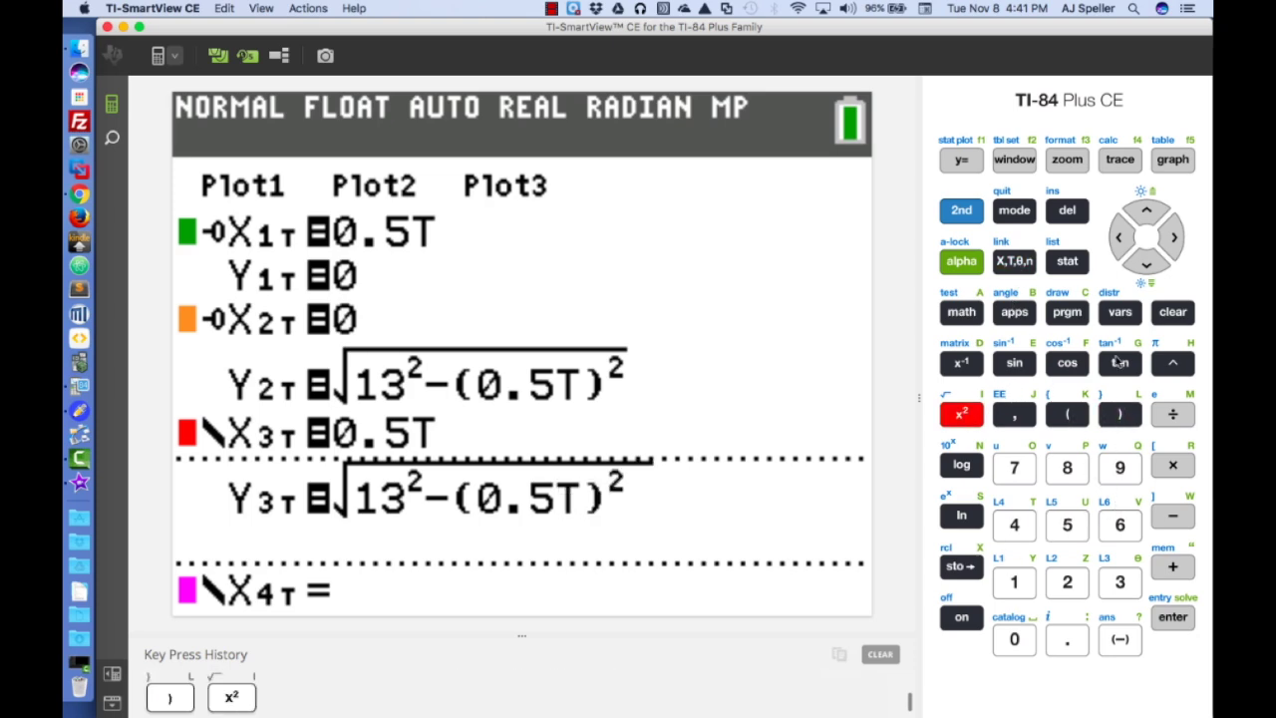
{"action": "left_click", "coordinate": [1147, 261]}
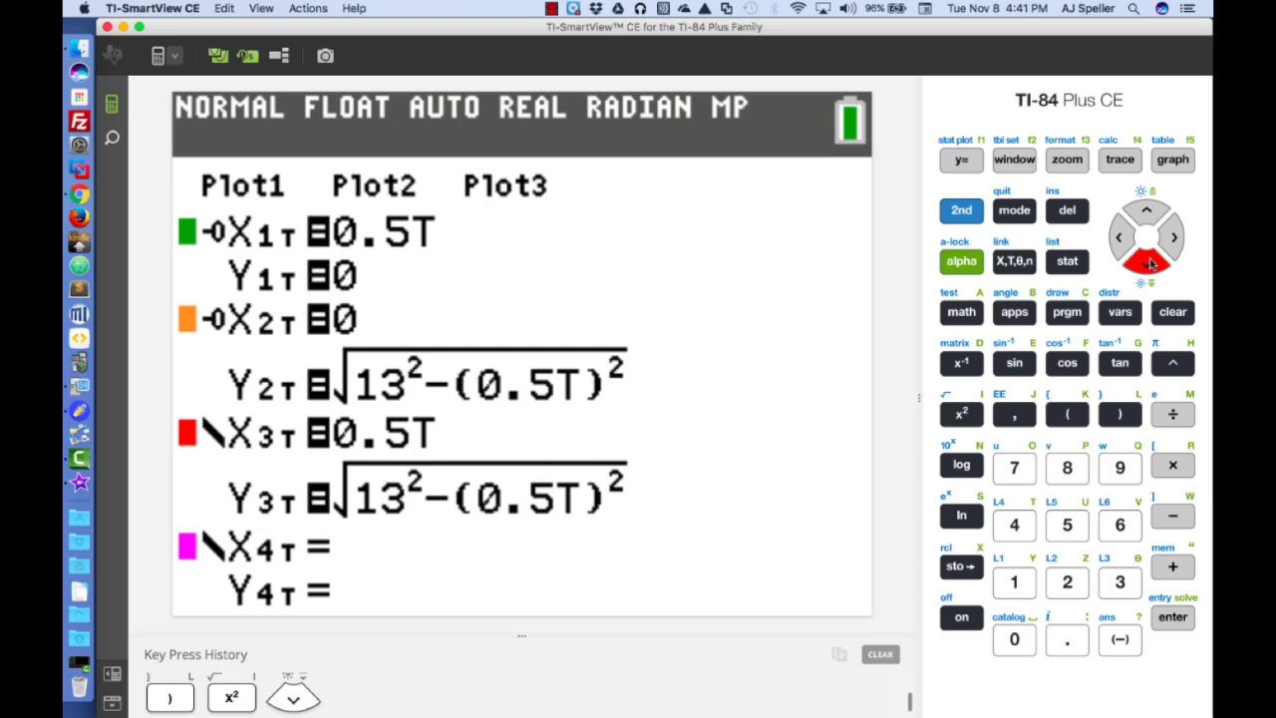
Step: Check the graph window settings and plot the three parametric pairs together
{"action": "left_click", "coordinate": [1015, 160]}
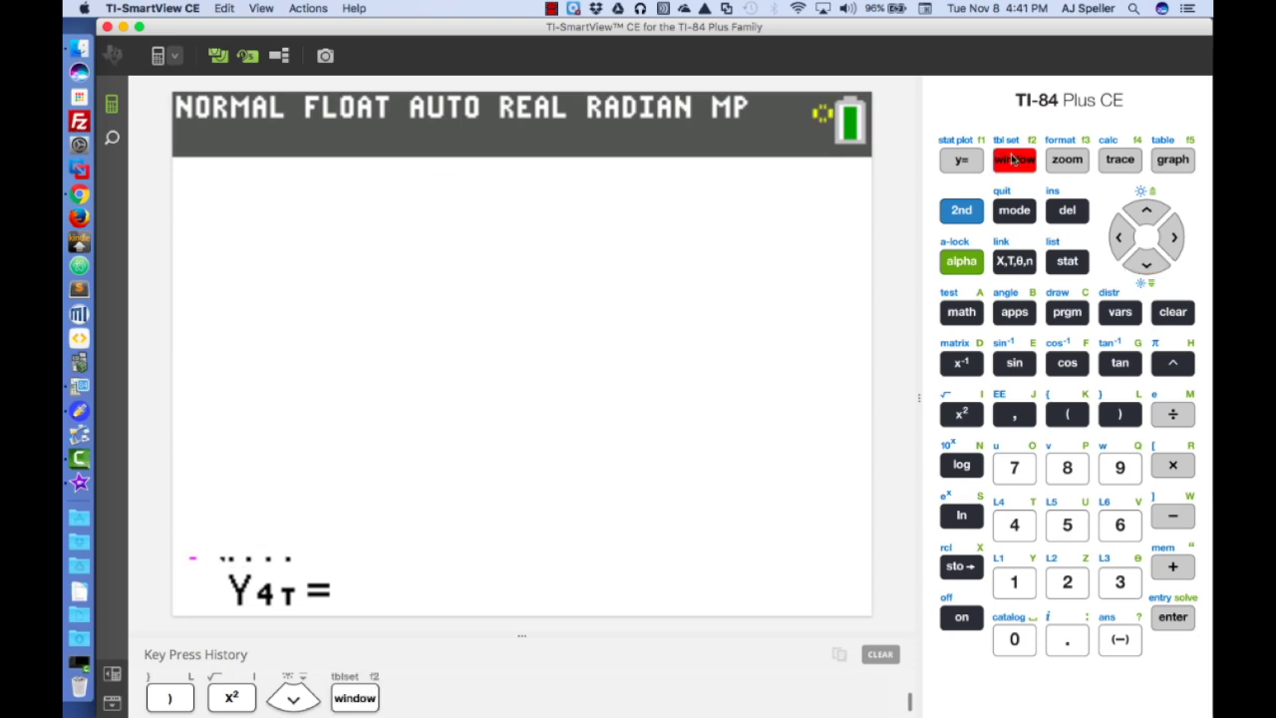
{"action": "left_click", "coordinate": [1173, 159]}
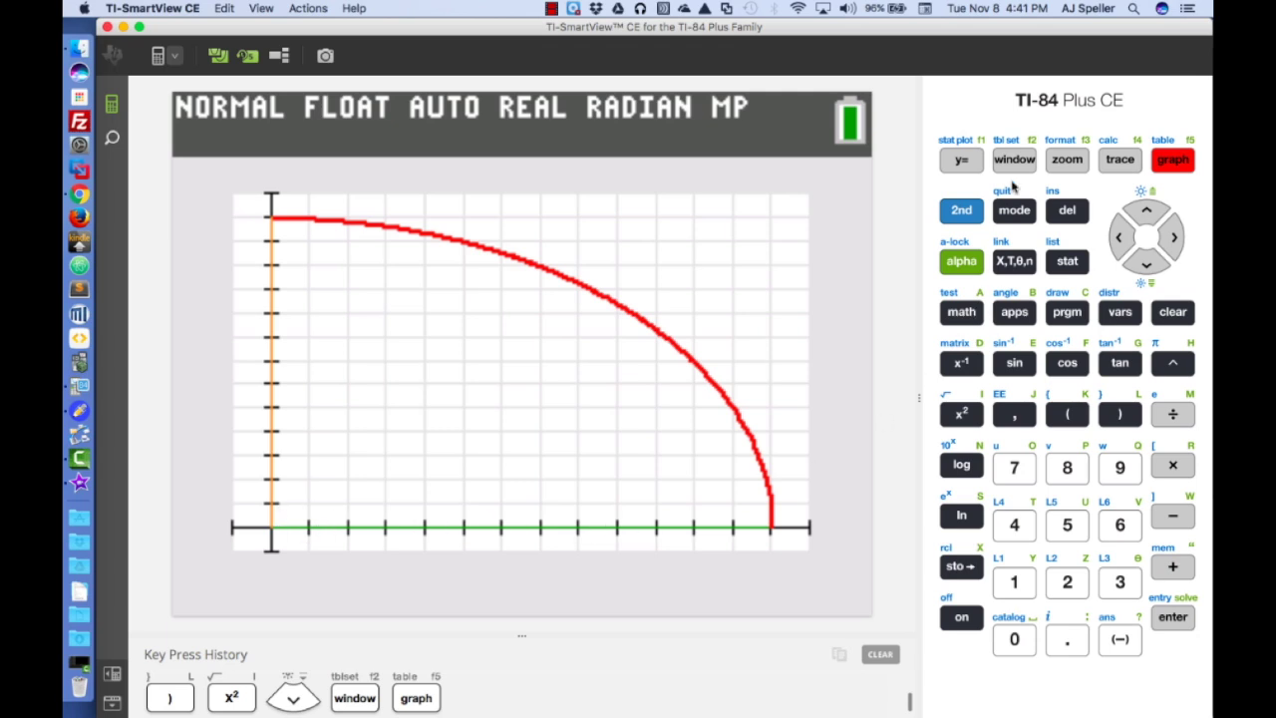
Step: Switch the X1T/Y1T pair off and back on, and replot the graph to replay the animation
{"action": "left_click", "coordinate": [963, 161]}
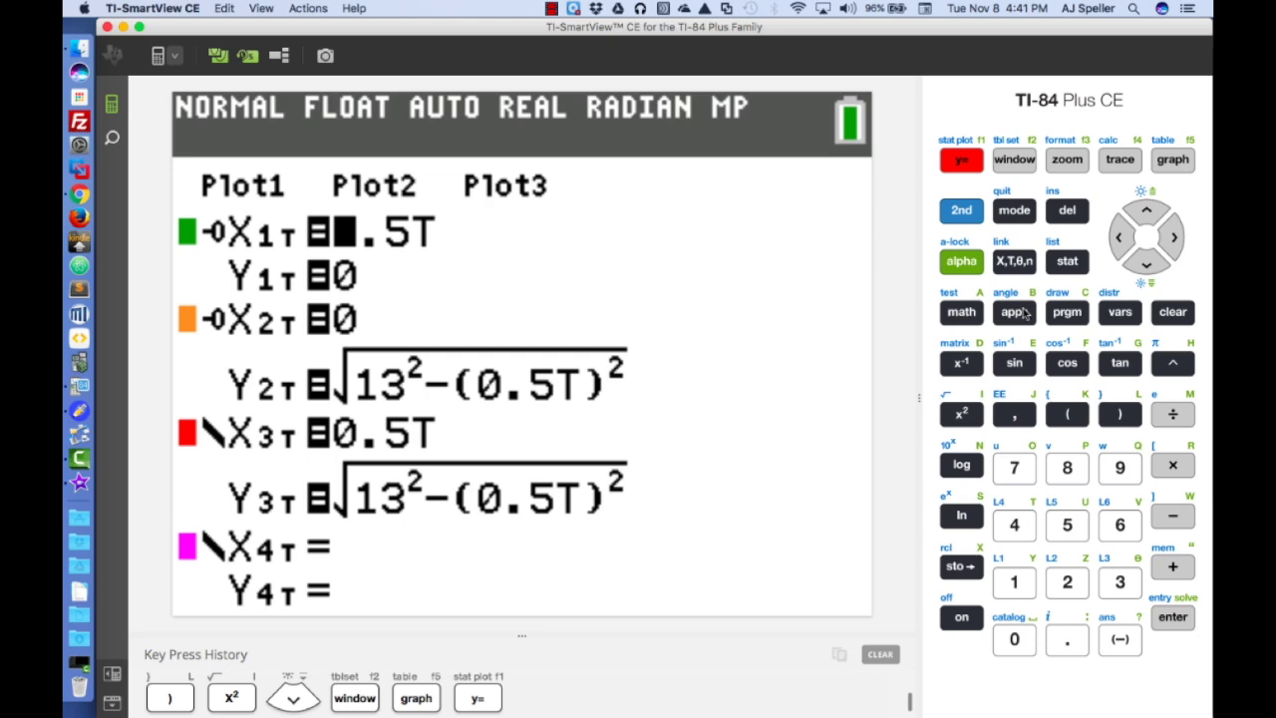
{"action": "left_click", "coordinate": [1119, 237]}
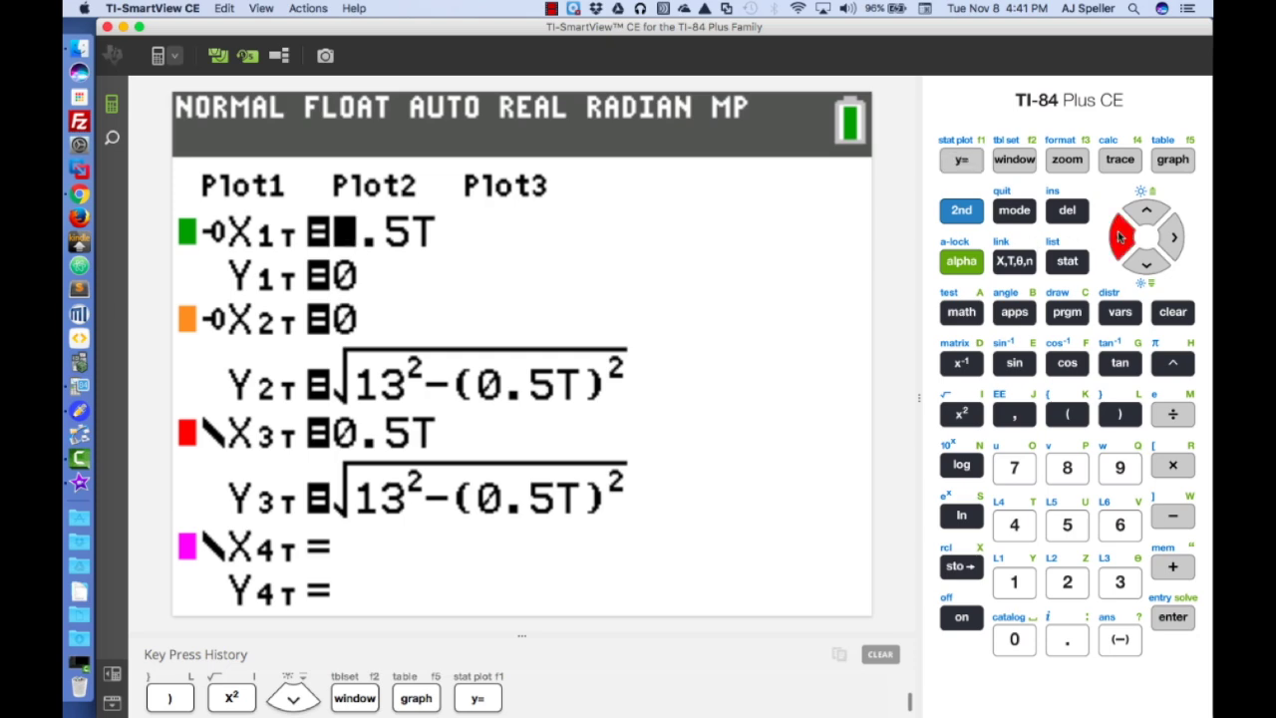
{"action": "double_click", "coordinate": [1174, 618]}
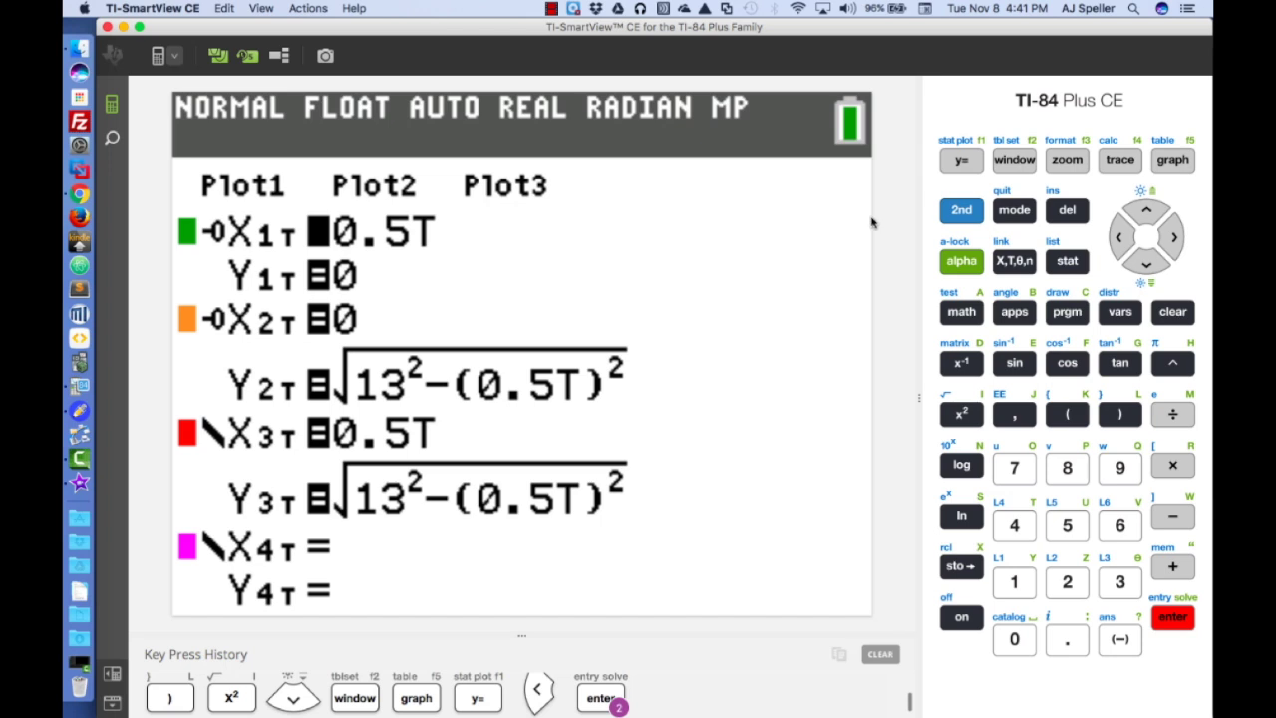
{"action": "left_click", "coordinate": [1172, 162]}
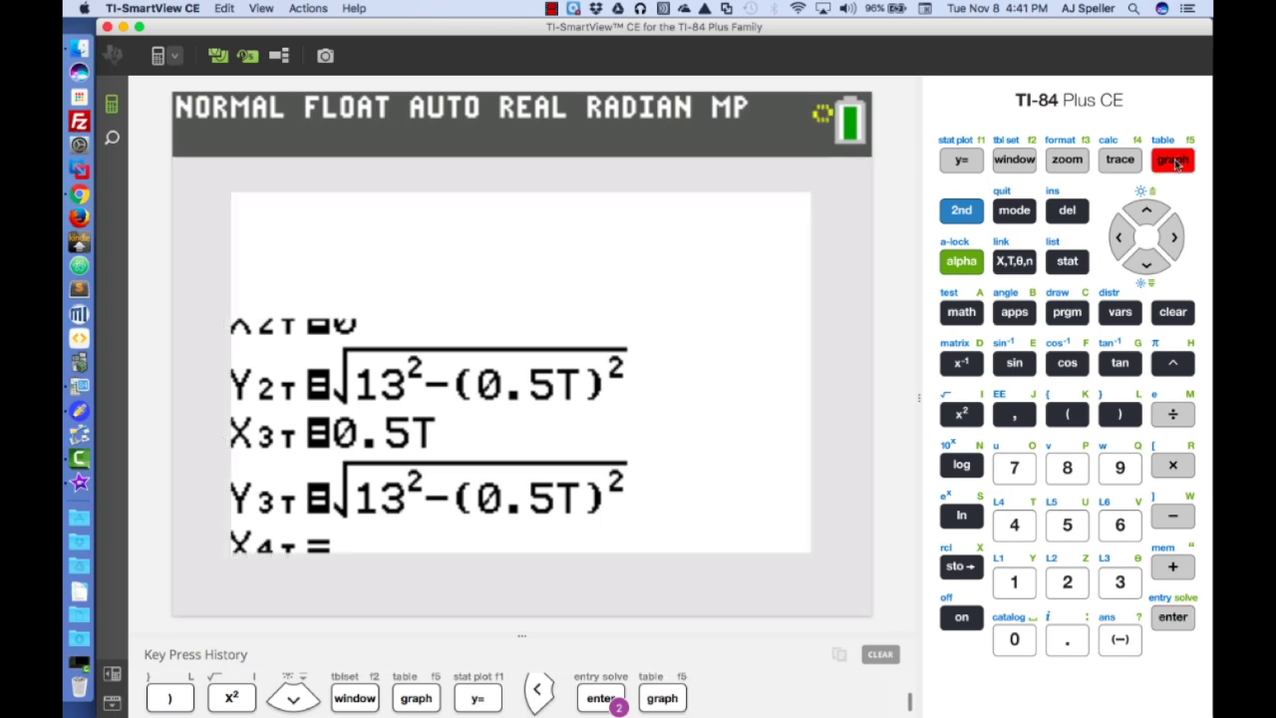
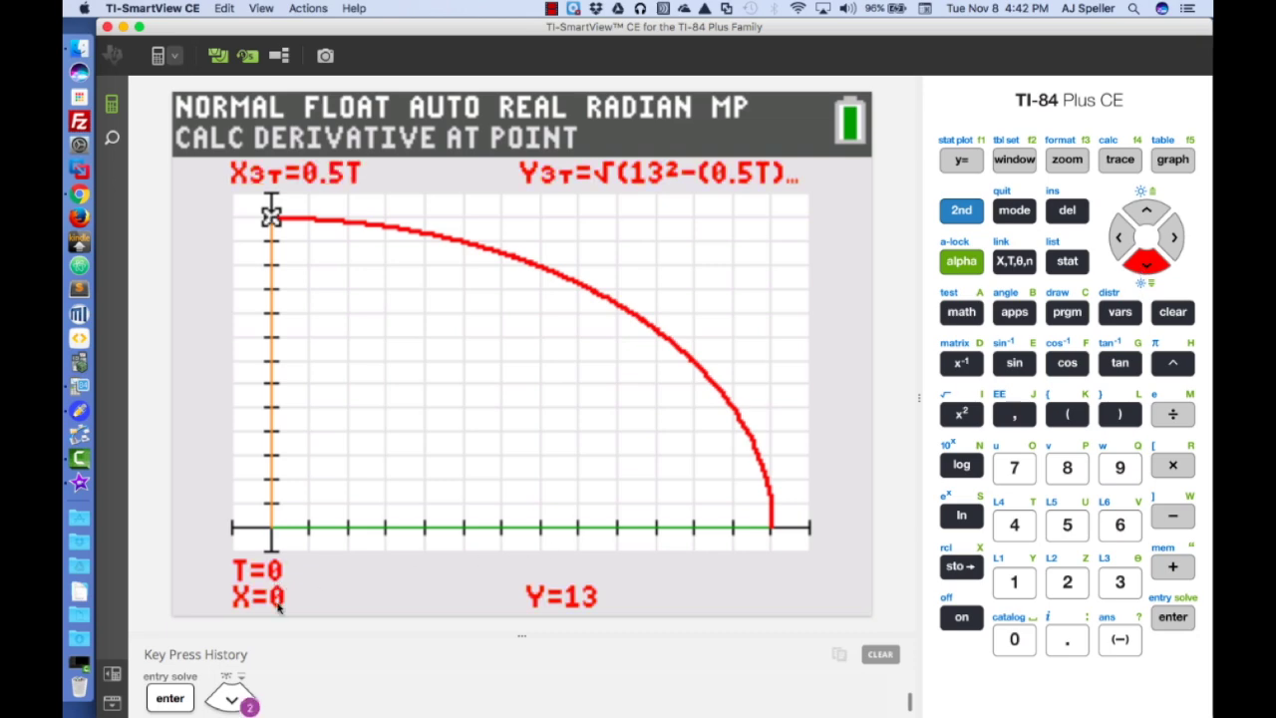
Step: Move the derivative point along the X3T/Y3T curve to T=10
{"action": "left_click", "coordinate": [1174, 239]}
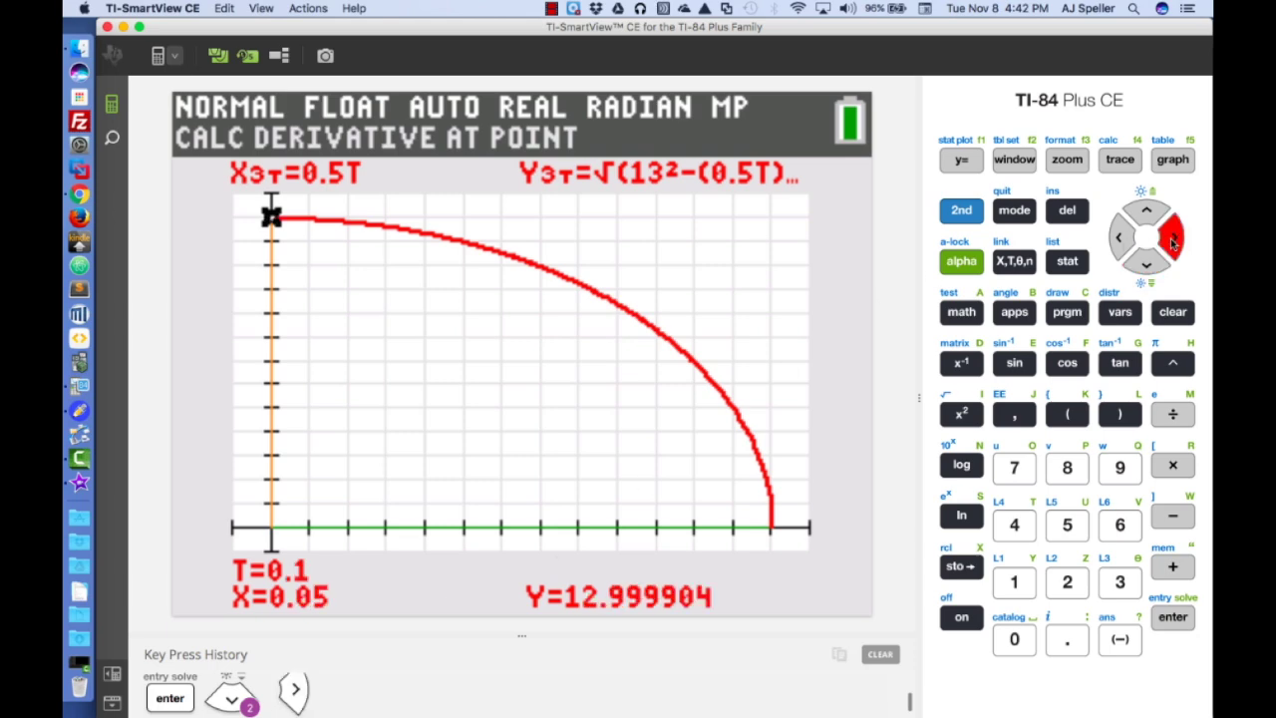
{"action": "left_click_drag", "start_coordinate": [1173, 239], "coordinate": [1174, 240]}
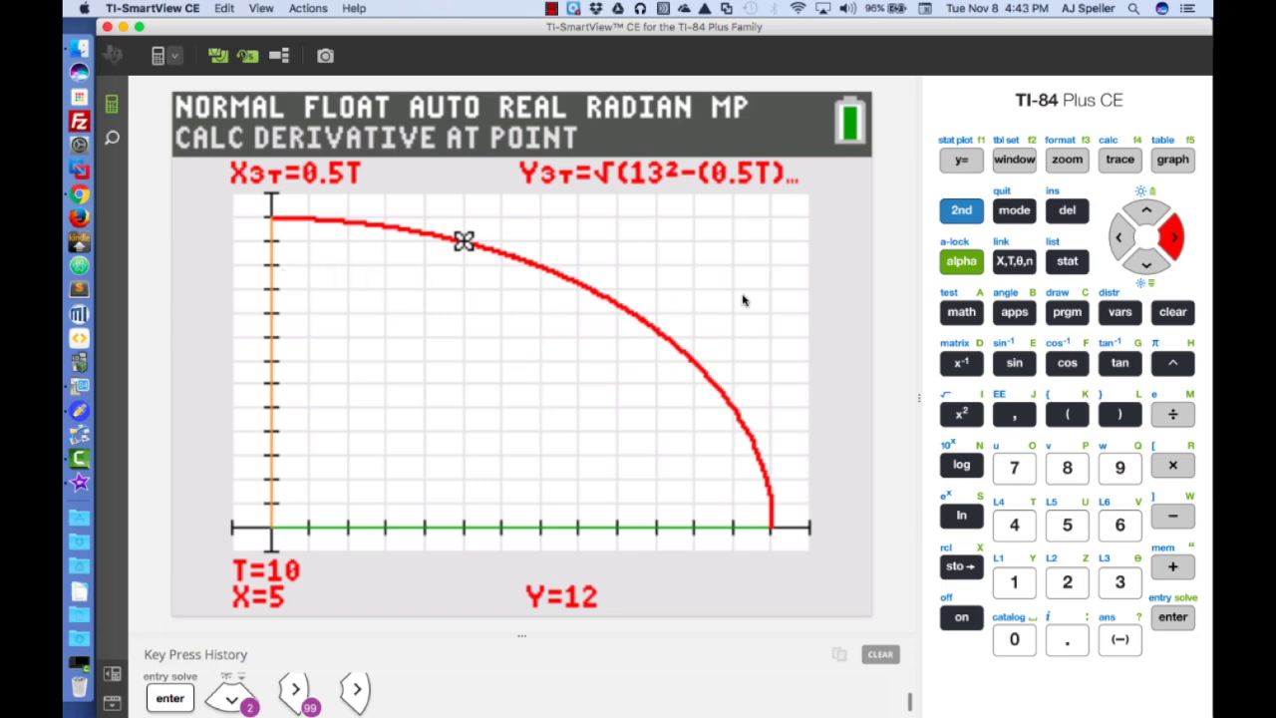
Step: Calculate the derivative dy/dt at the T=10 point on the X3T/Y3T curve and return to the home screen
{"action": "left_click", "coordinate": [1177, 618]}
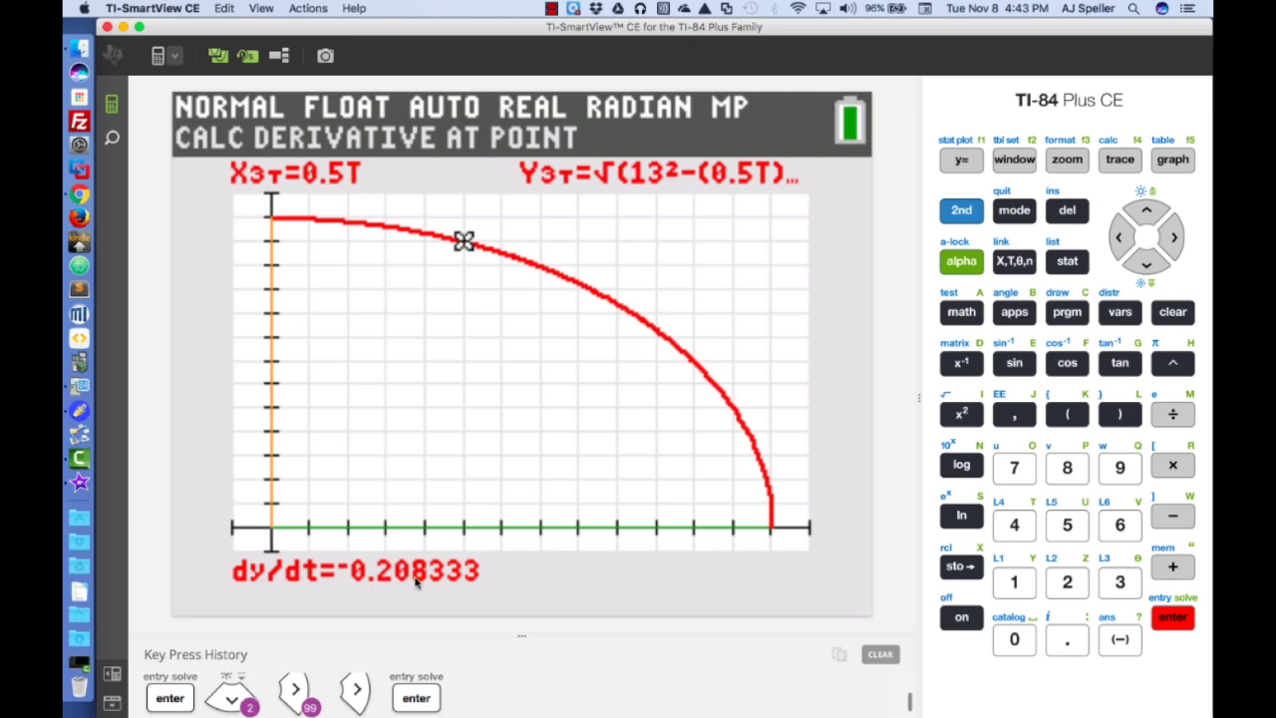
{"action": "left_click", "coordinate": [961, 210]}
{"action": "left_click", "coordinate": [1014, 209]}
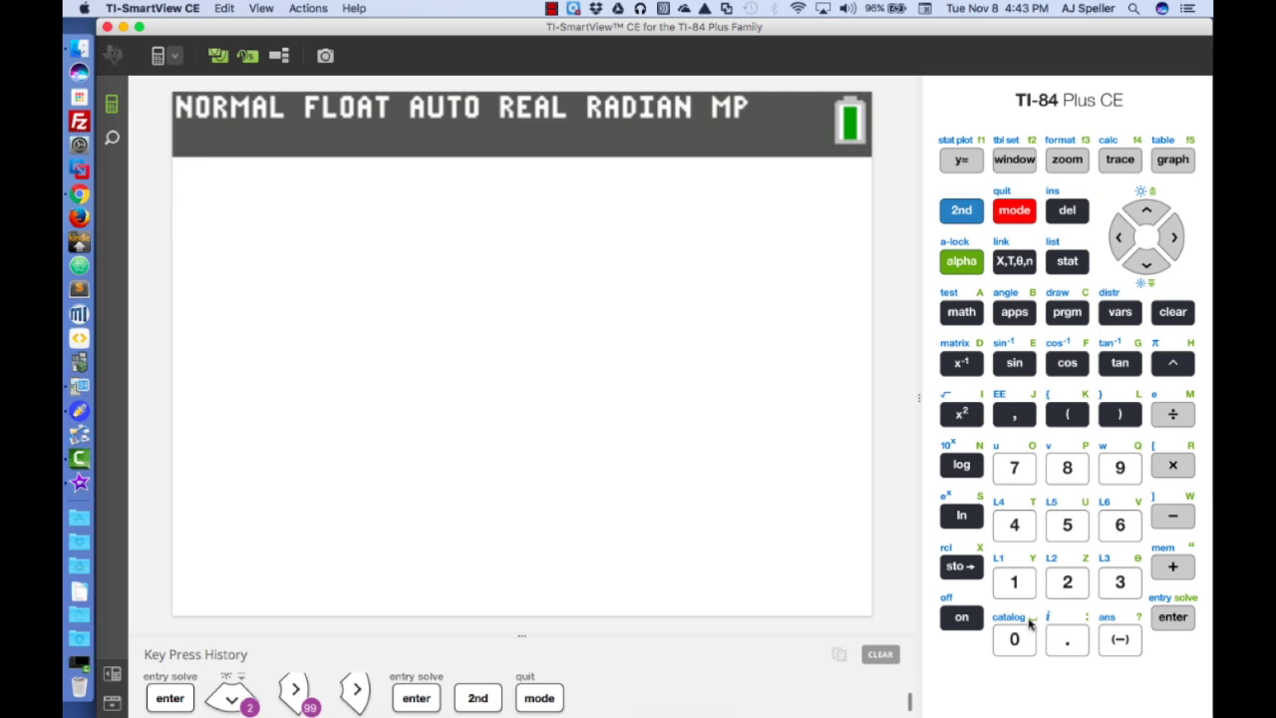
Step: Enter the derivative as the decimal -.20833333333 on the home screen
{"action": "left_click", "coordinate": [1107, 640]}
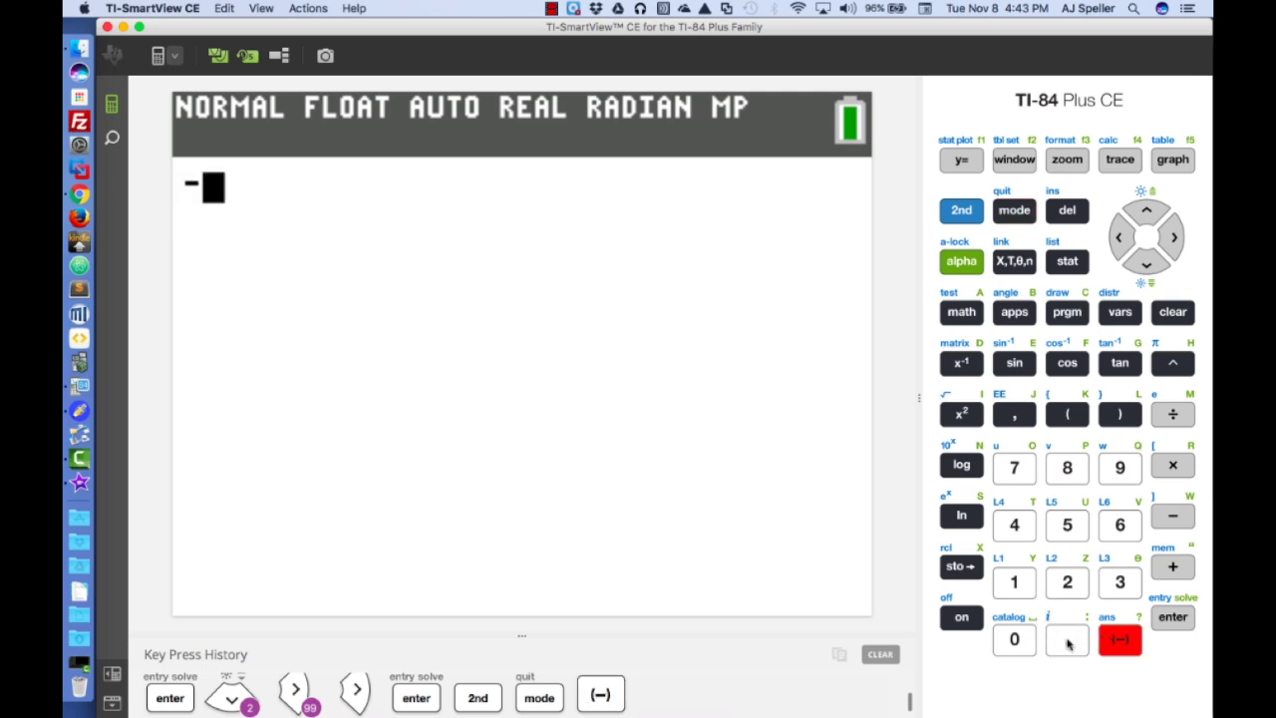
{"action": "left_click", "coordinate": [1067, 641]}
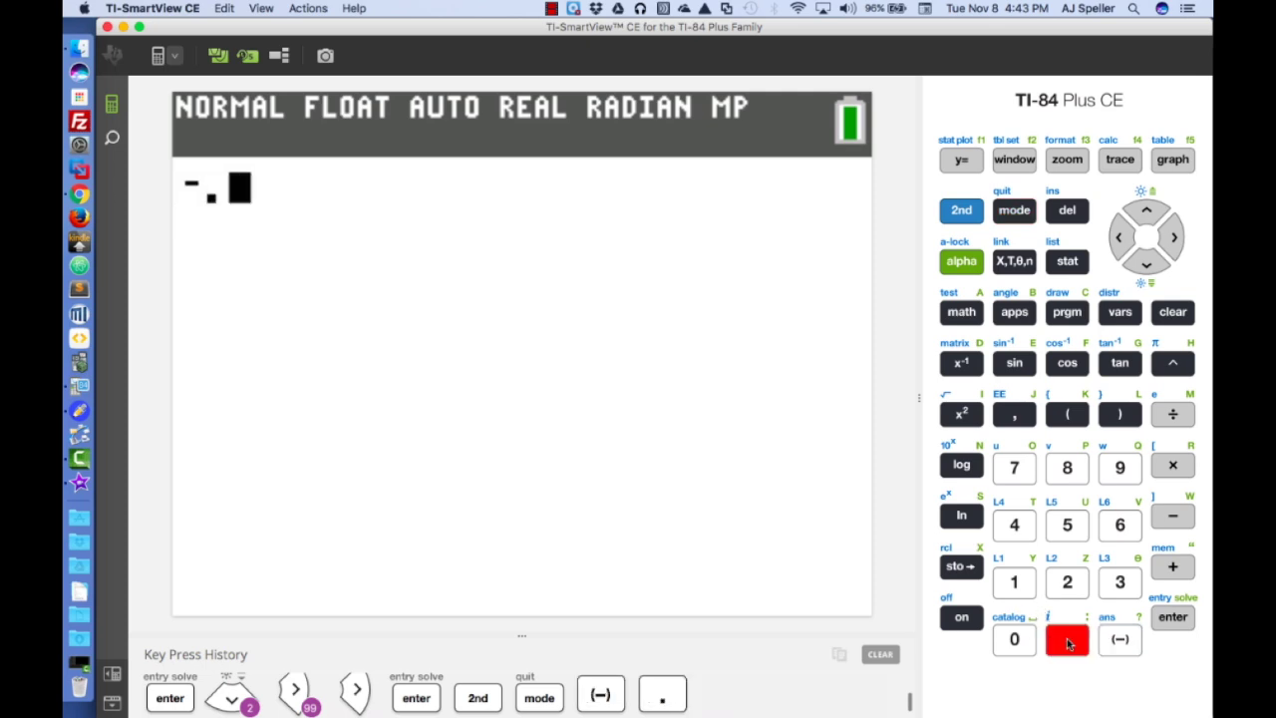
{"action": "left_click", "coordinate": [1066, 584]}
{"action": "left_click", "coordinate": [1015, 639]}
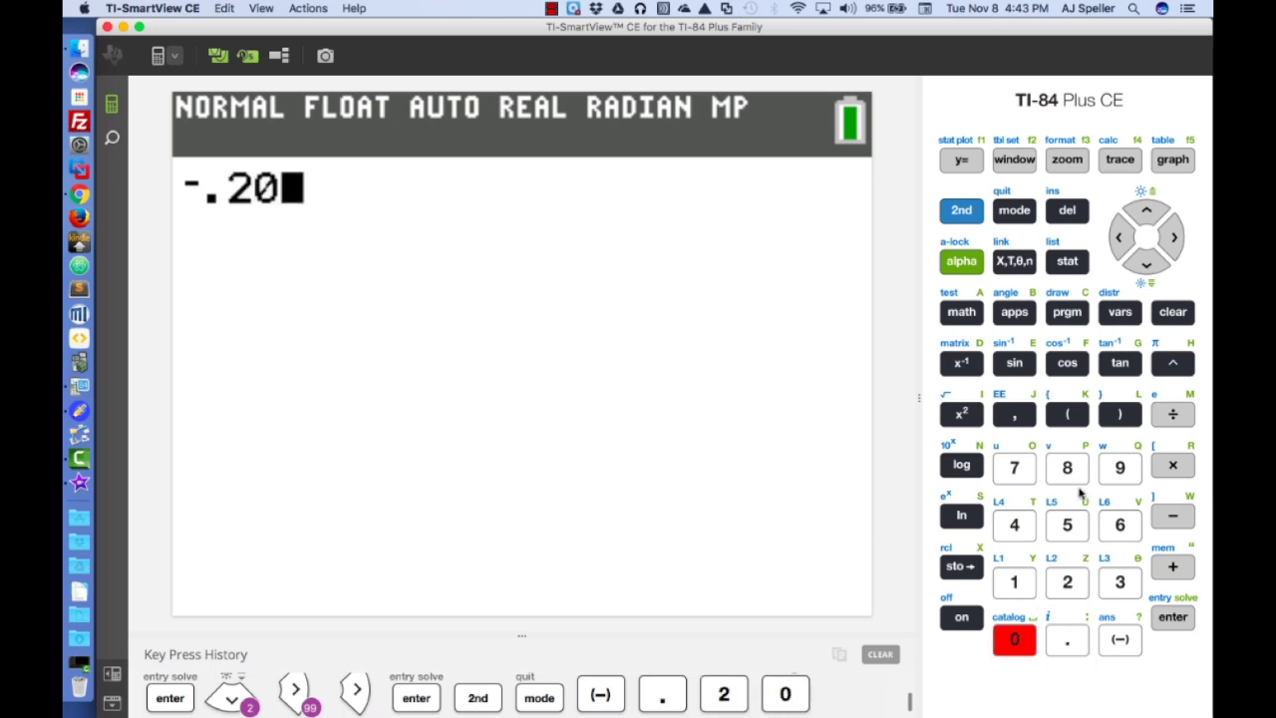
{"action": "left_click", "coordinate": [1067, 468]}
{"action": "left_click", "coordinate": [1120, 584]}
{"action": "left_click", "coordinate": [1120, 583]}
{"action": "left_click", "coordinate": [1120, 583]}
{"action": "left_click", "coordinate": [1120, 583]}
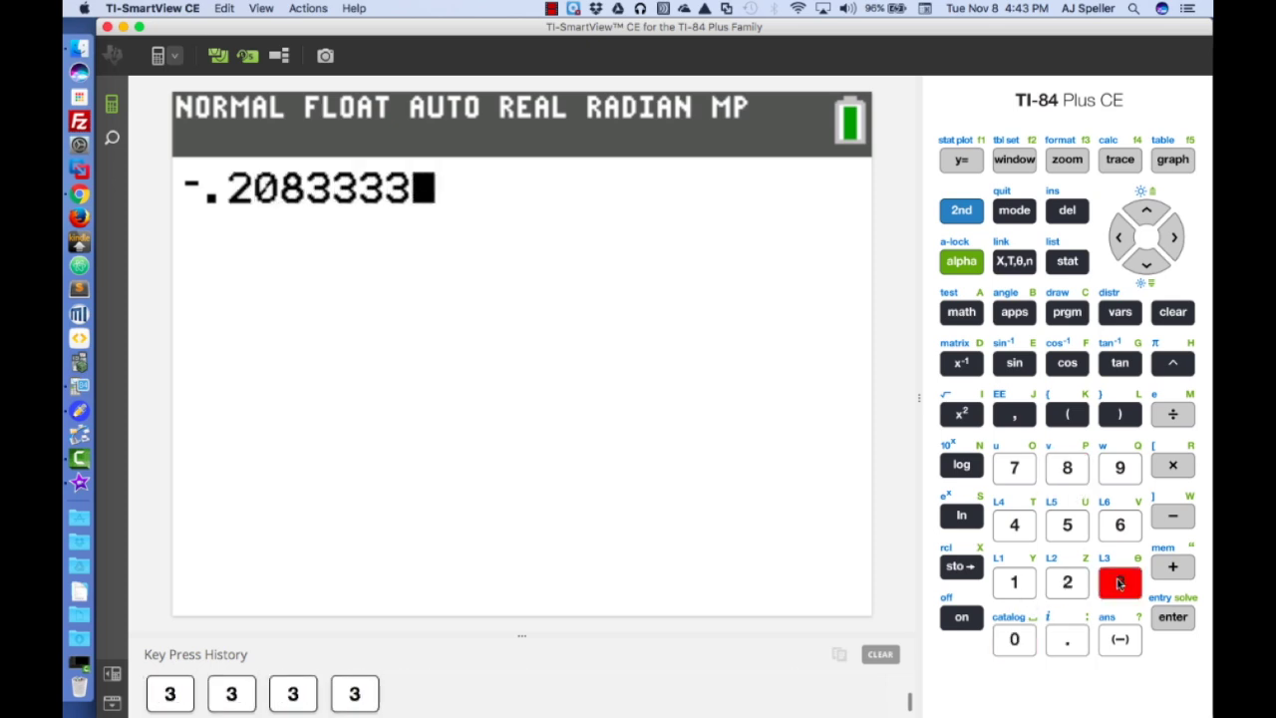
{"action": "left_click", "coordinate": [1120, 584]}
{"action": "left_click", "coordinate": [1120, 583]}
{"action": "left_click", "coordinate": [1120, 584]}
{"action": "left_click", "coordinate": [1120, 583]}
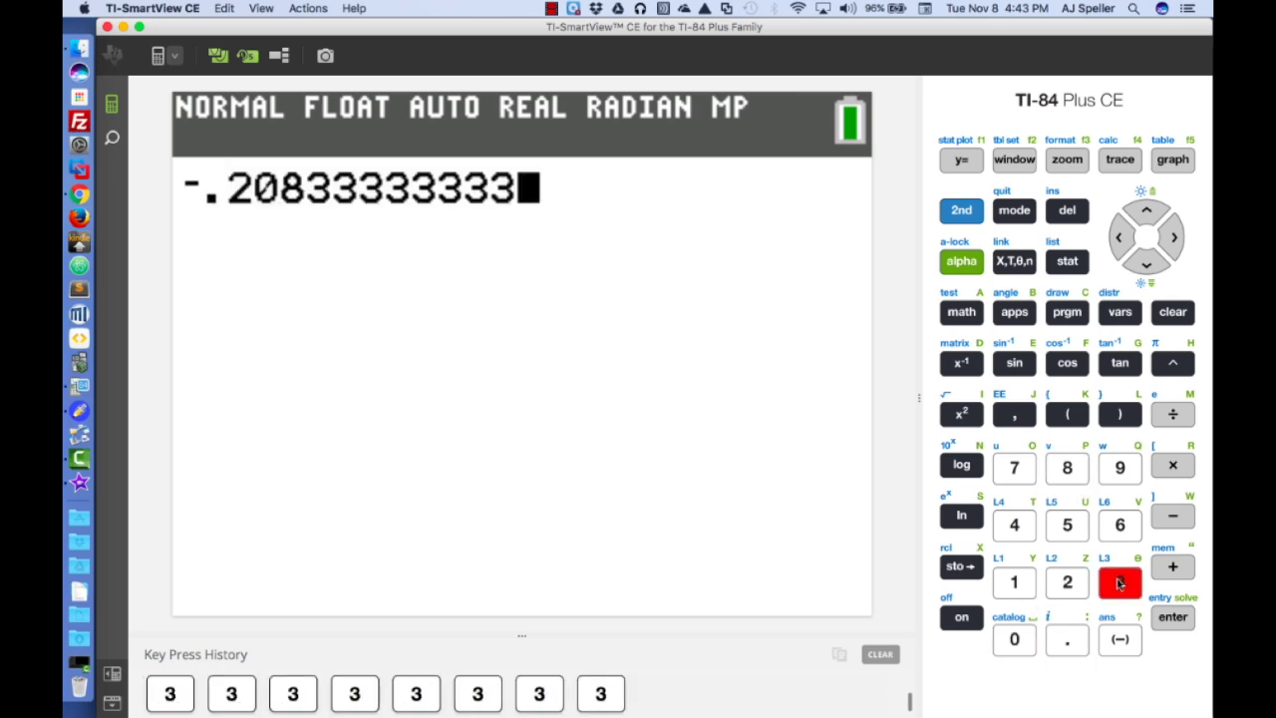
Step: Convert the entered decimal to a fraction with the ▶Frac command
{"action": "left_click", "coordinate": [962, 312]}
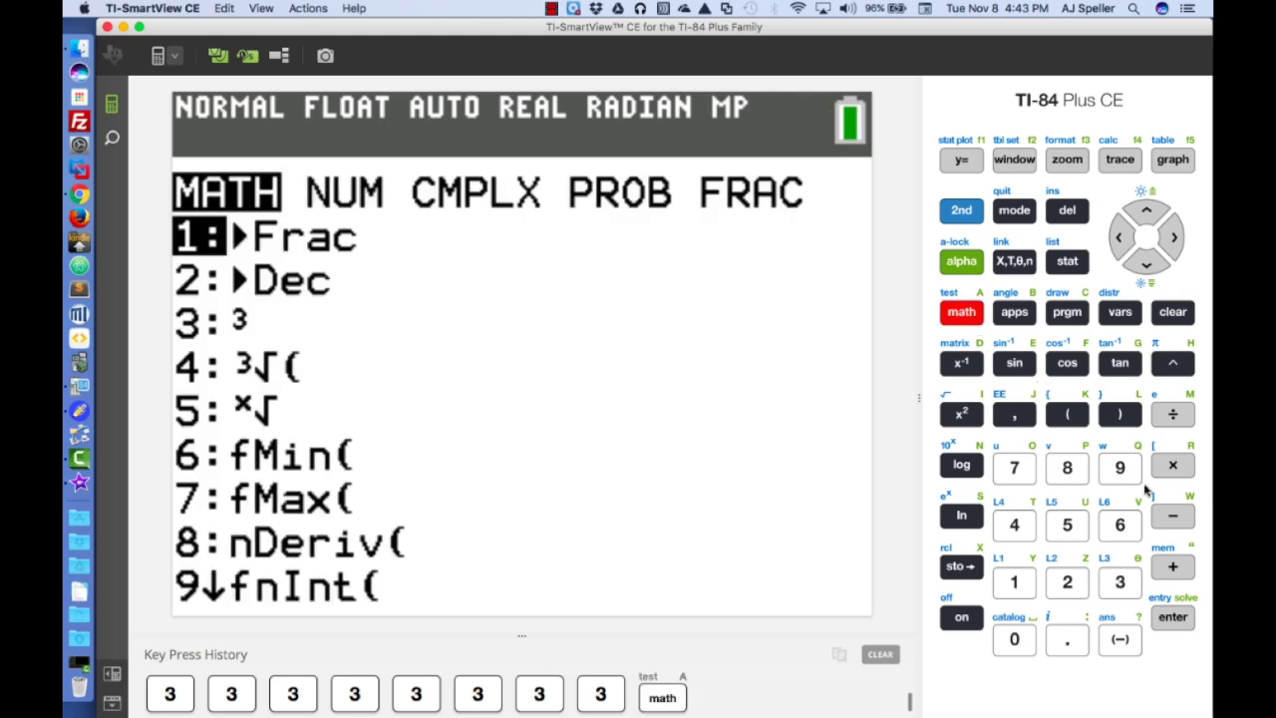
{"action": "left_click", "coordinate": [1175, 615]}
{"action": "left_click", "coordinate": [1177, 617]}
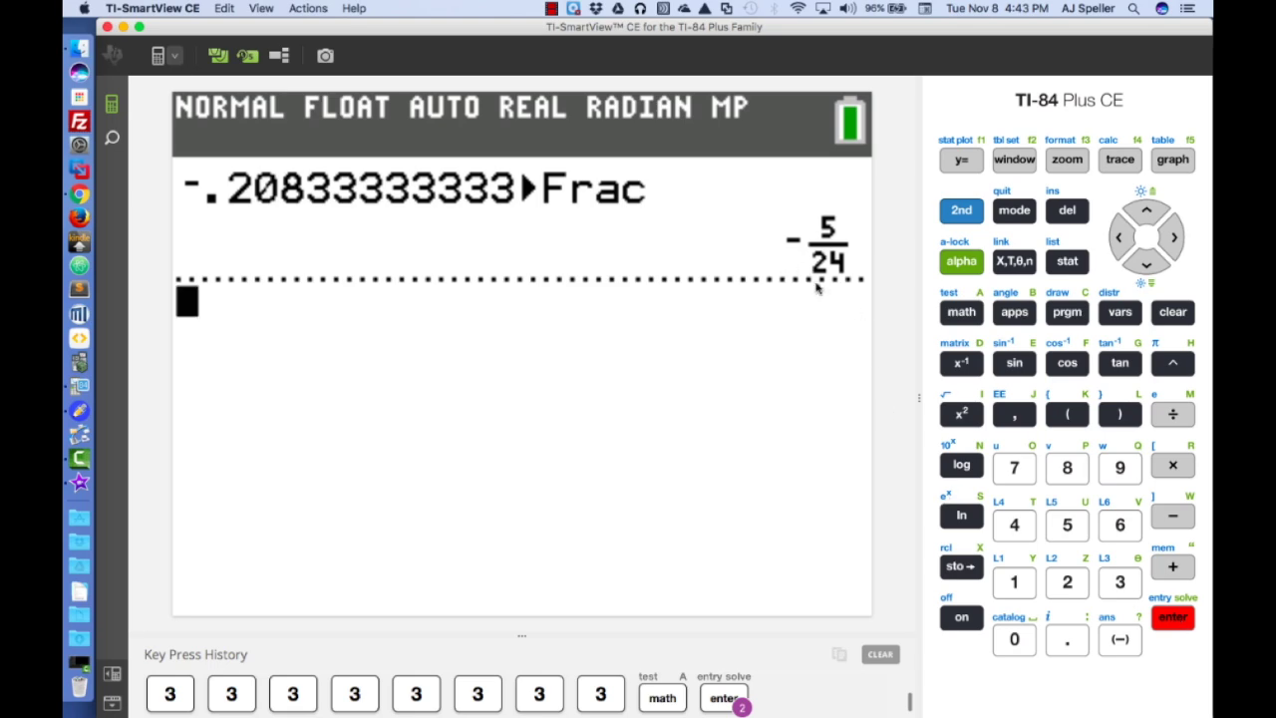
Step: Switch to the handwritten notes and compare the calculator's fraction with the boxed dy/dt answer in the worked solution
{"action": "key", "text": "ctrl+Left"}
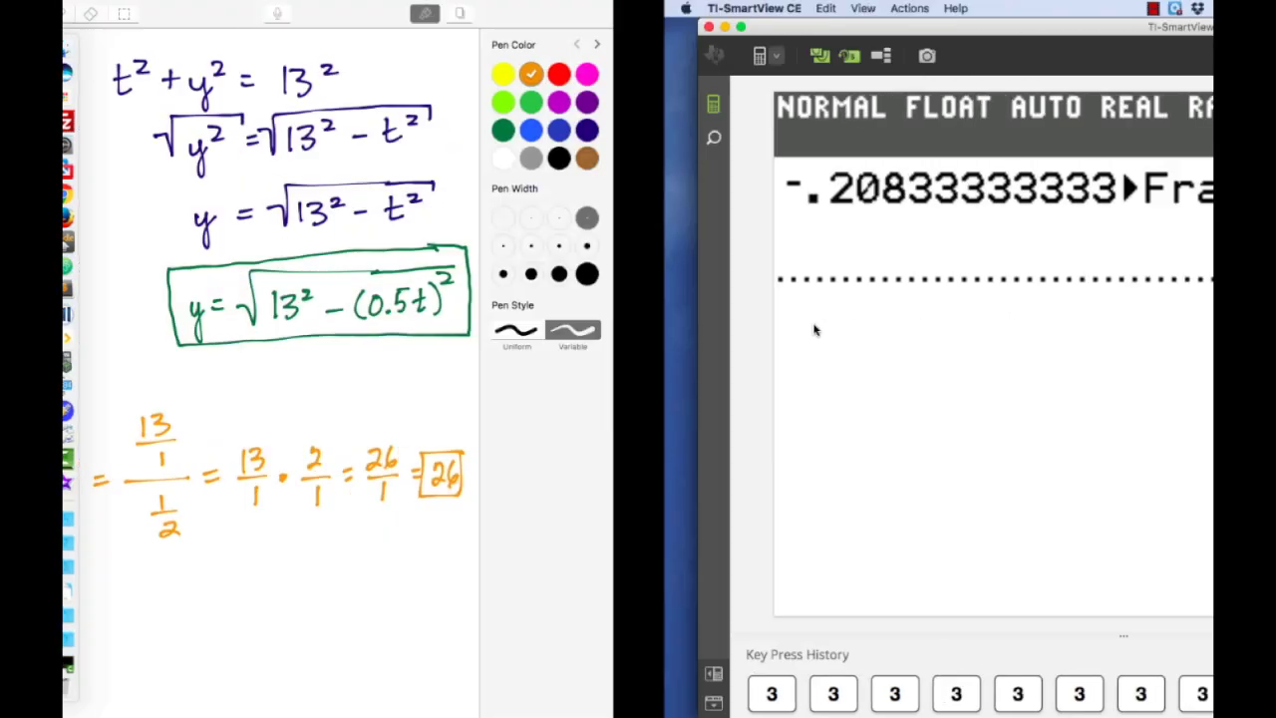
{"action": "scroll", "coordinate": [758, 284], "scroll_direction": "up", "scroll_amount": 20}
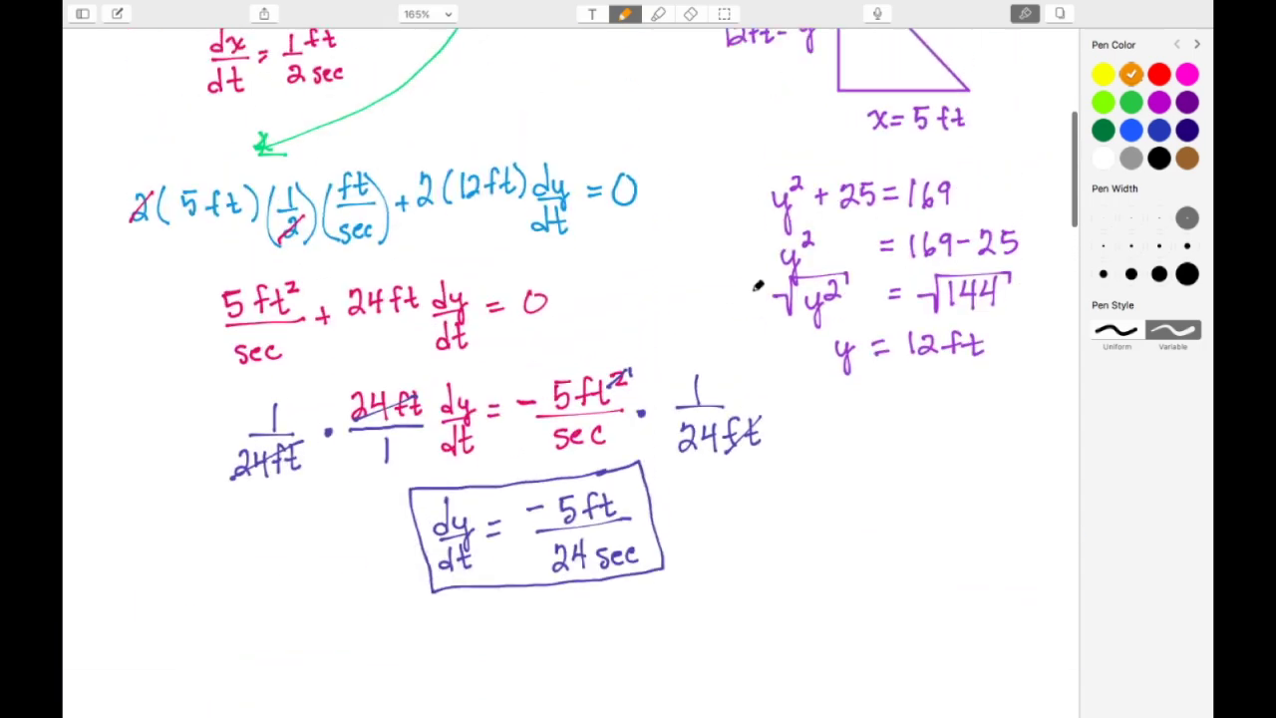
{"action": "scroll", "coordinate": [750, 297], "scroll_direction": "down", "scroll_amount": 2}
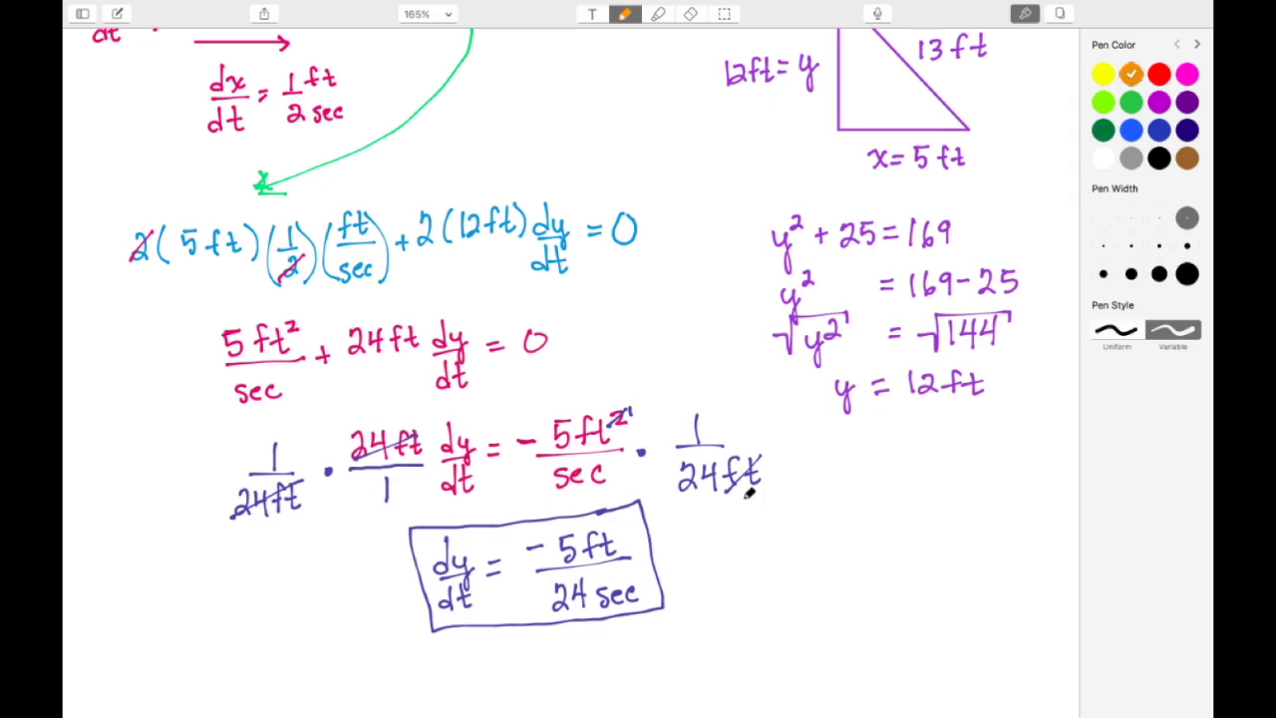
{"action": "scroll", "coordinate": [748, 494], "scroll_direction": "up", "scroll_amount": 15}
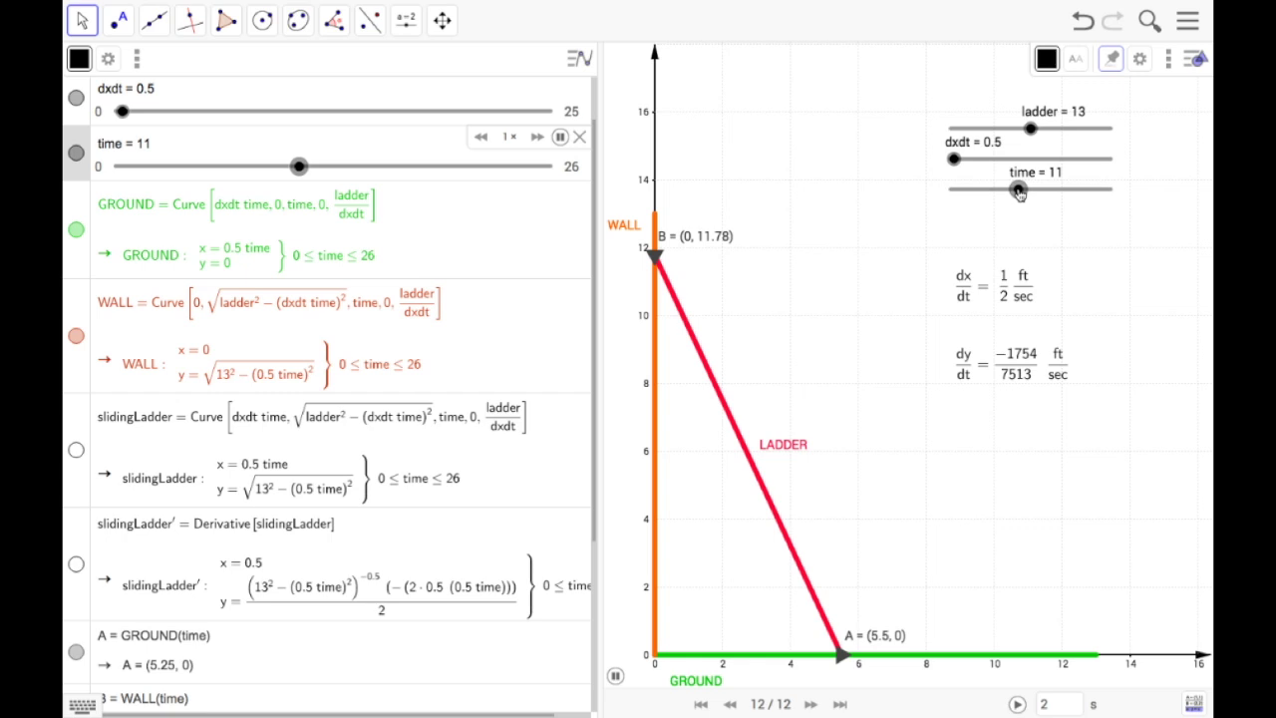
Step: In the GeoGebra ladder model, stop the time animation and set the time slider to 10 to check dy/dt
{"action": "left_click_drag", "start_coordinate": [1016, 195], "coordinate": [1093, 190]}
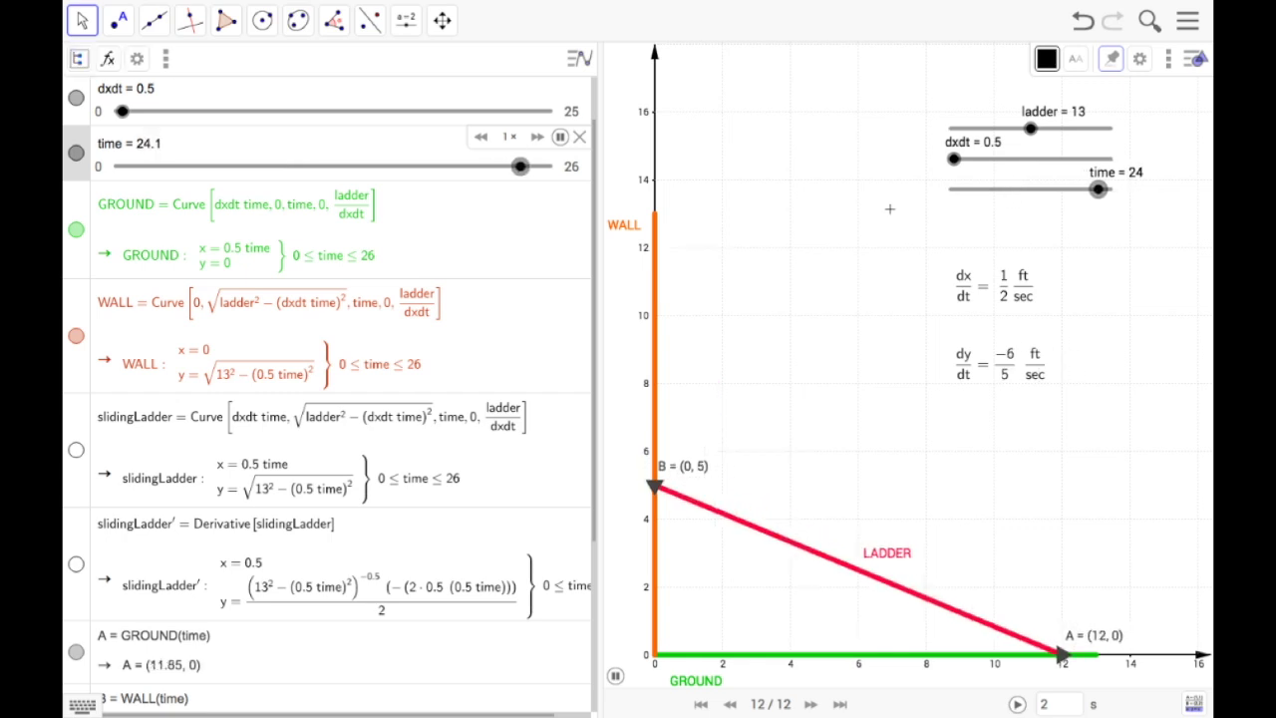
{"action": "left_click", "coordinate": [561, 139]}
{"action": "left_click", "coordinate": [560, 140]}
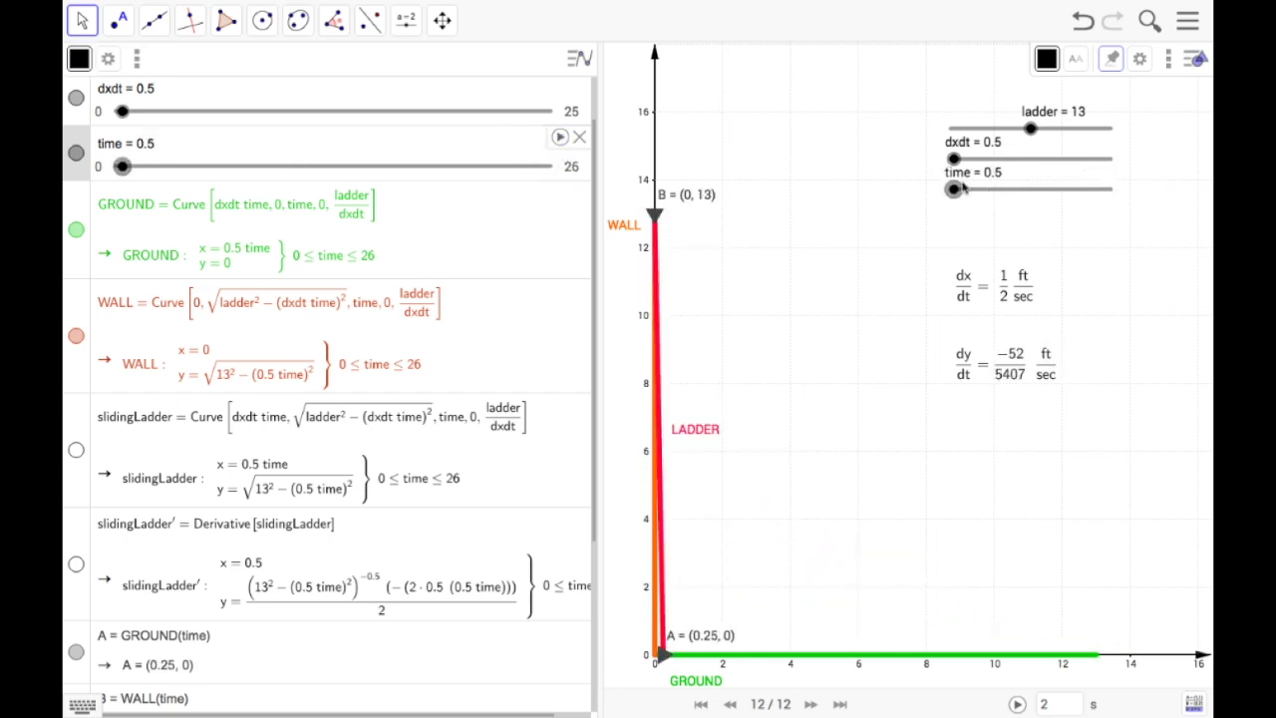
{"action": "left_click_drag", "start_coordinate": [955, 191], "coordinate": [1013, 197]}
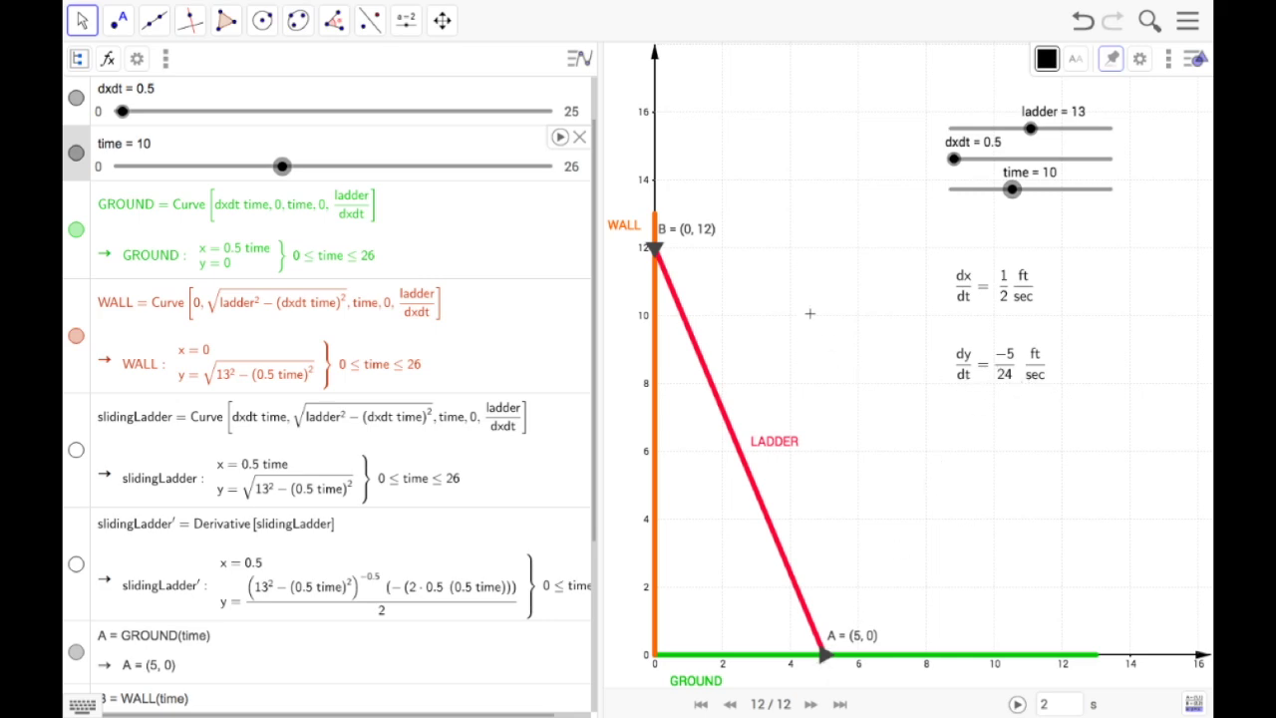
Step: Play the time animation of the sliding ladder and switch back to the handwritten problem notes
{"action": "left_click", "coordinate": [559, 137]}
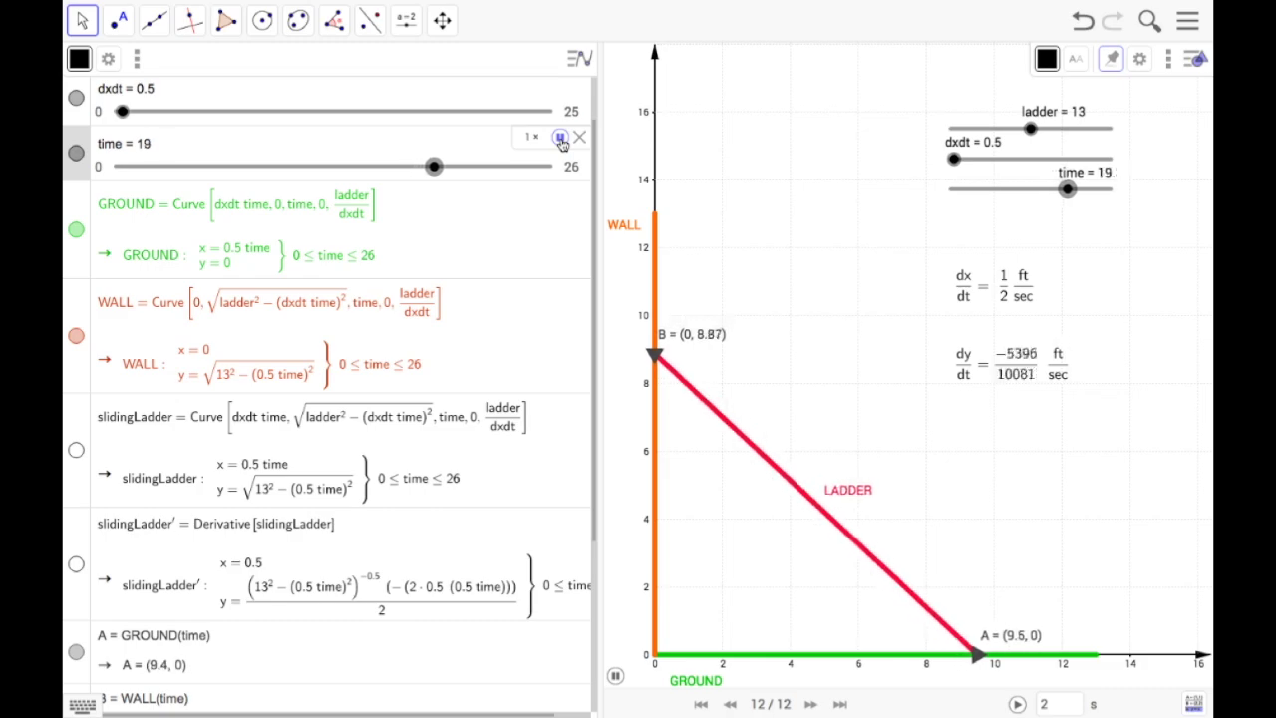
{"action": "key", "text": "ctrl+Left"}
{"action": "key", "text": "ctrl+Left"}
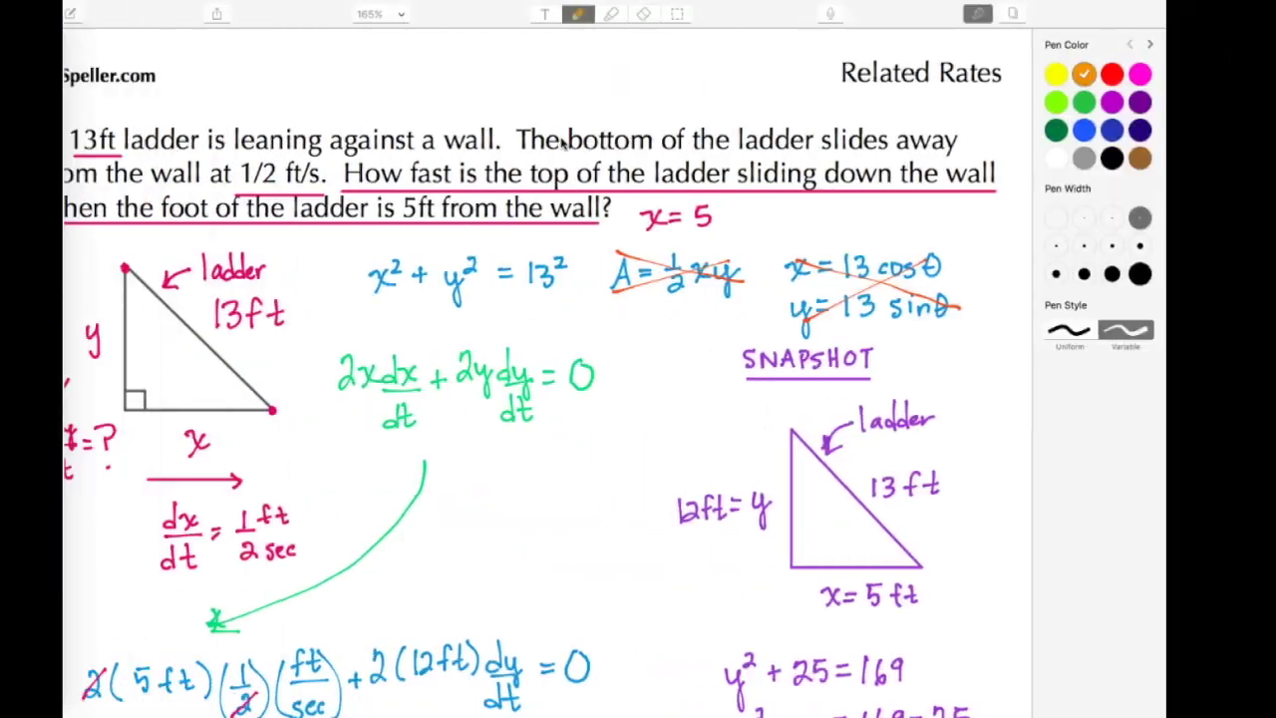